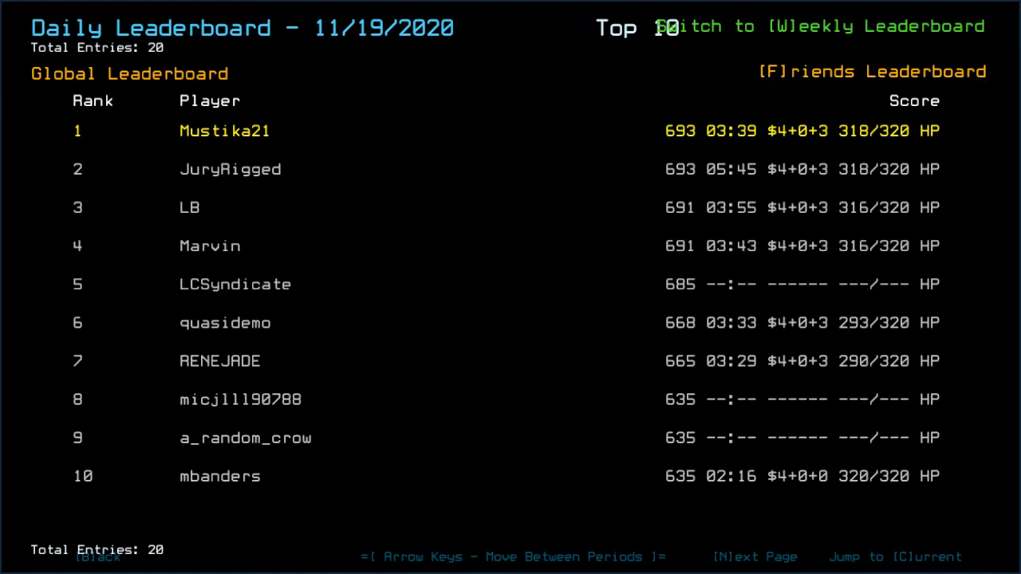
# - Switch the 11/19/2020 daily leaderboard to the friends-only rankings
pyautogui.press('f')
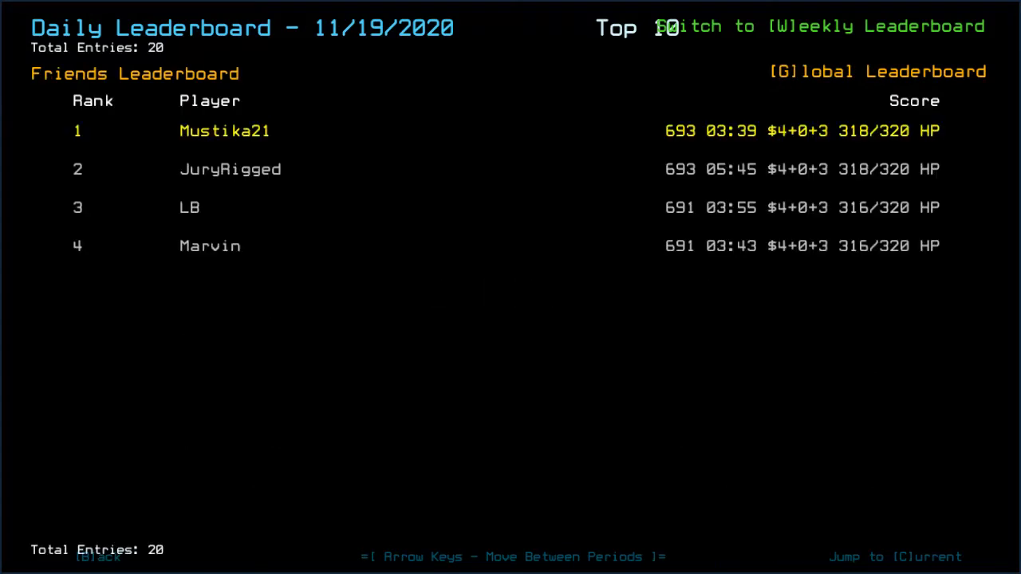
# - Leave the leaderboards and launch the daily challenge with Orson, Zach and Matt
pyautogui.press('b')
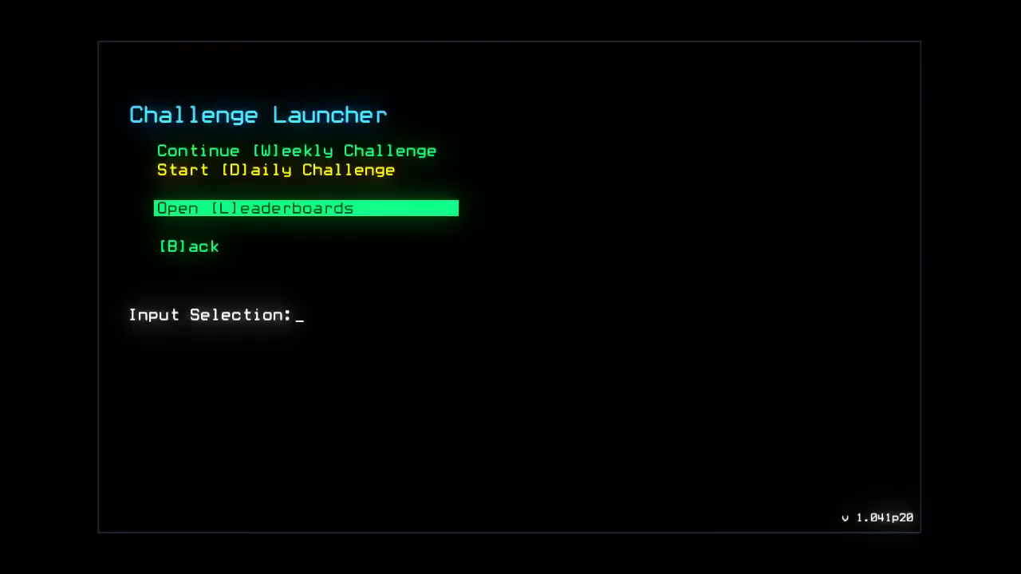
pyautogui.press('d')
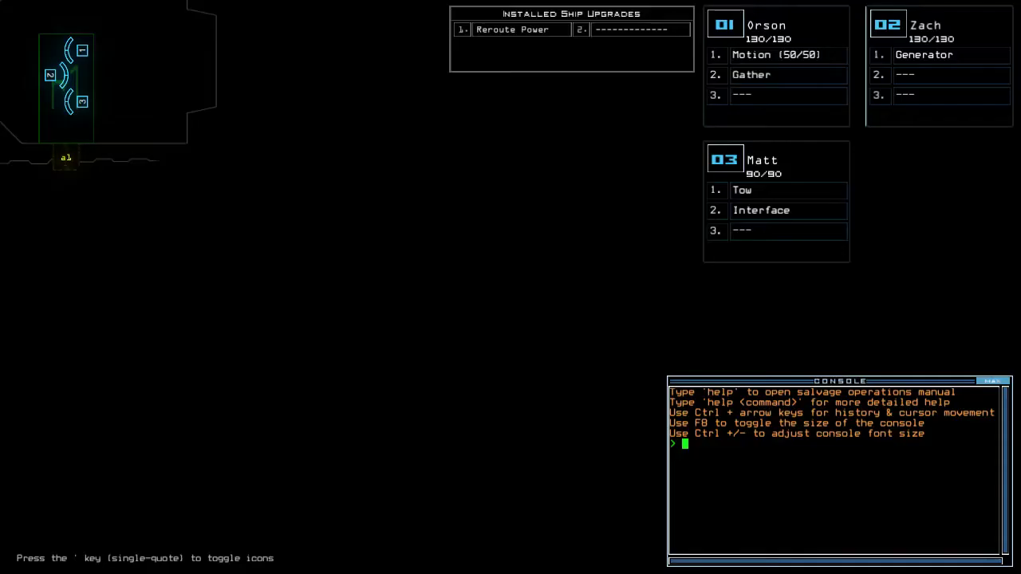
# - Set graphics to Far View Simple and Quality Medium, toggle Clutter, and resume
pyautogui.press('Escape')
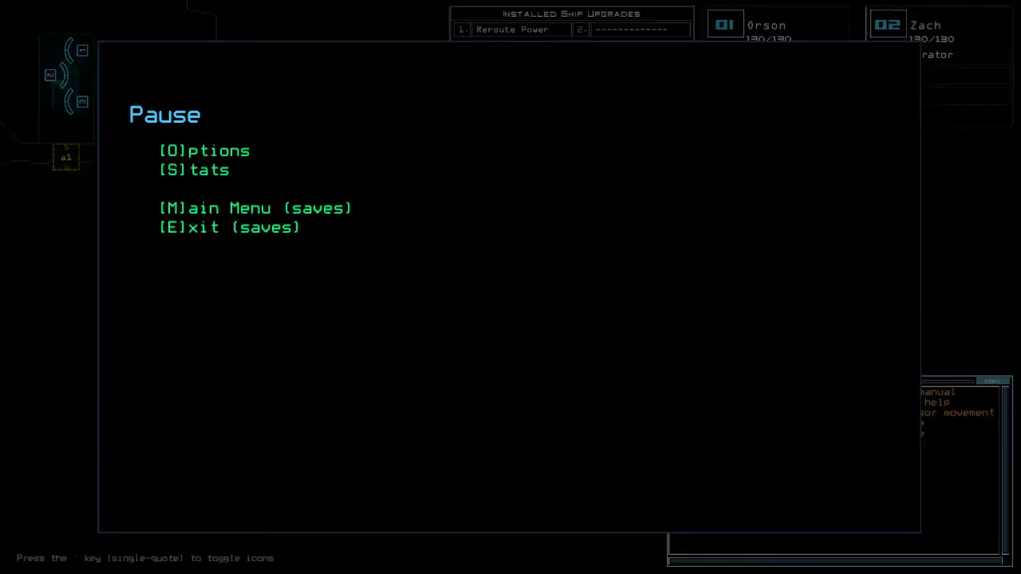
pyautogui.press('o')
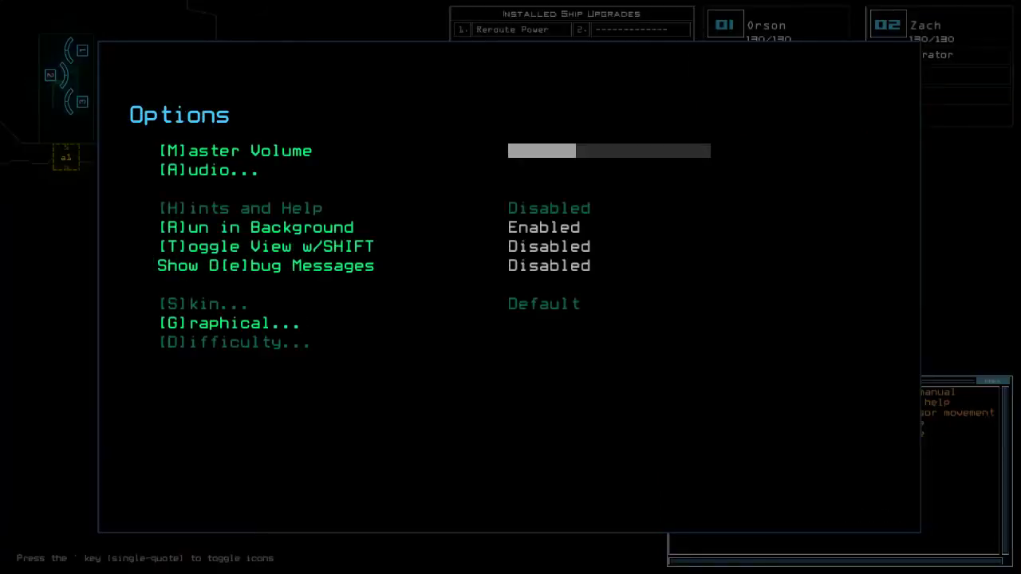
pyautogui.press('g')
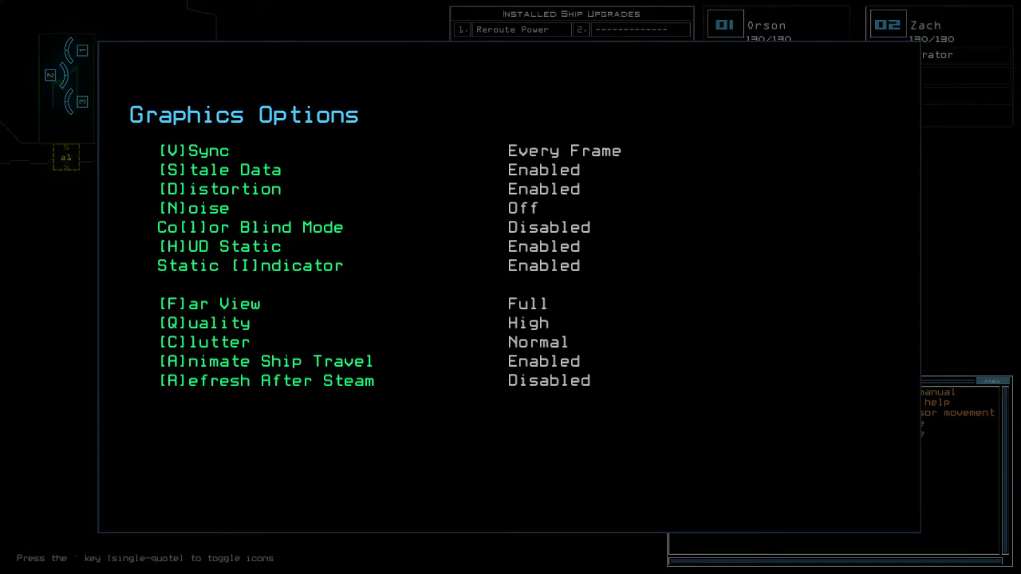
pyautogui.press('f')
pyautogui.press('q')
pyautogui.press('c')
pyautogui.press('b')
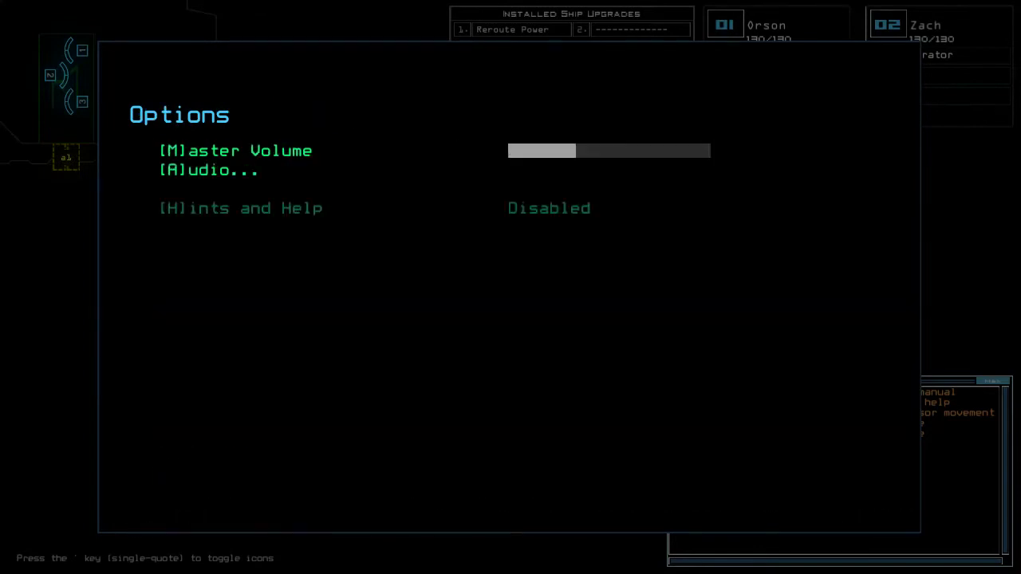
pyautogui.press('b')
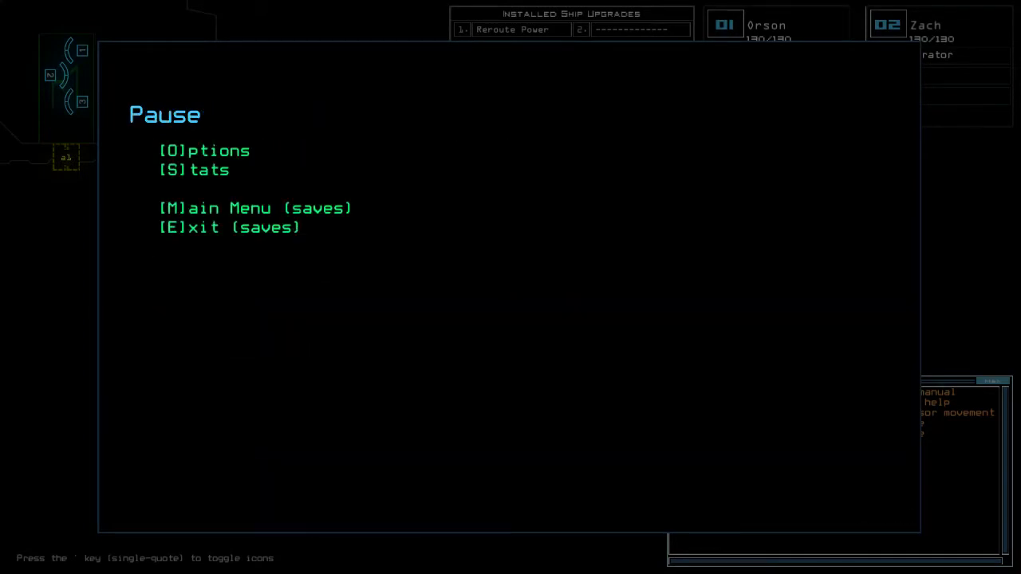
pyautogui.press('b')
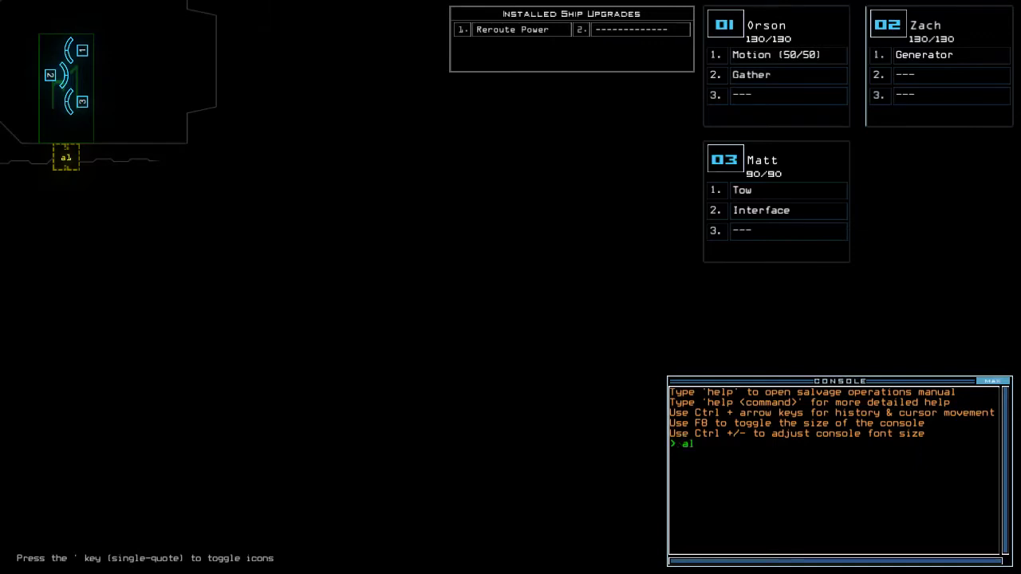
pyautogui.write('ias')
# - Edit the go alias to 'navigate 1 2 a1' and save it
pyautogui.press('Return')
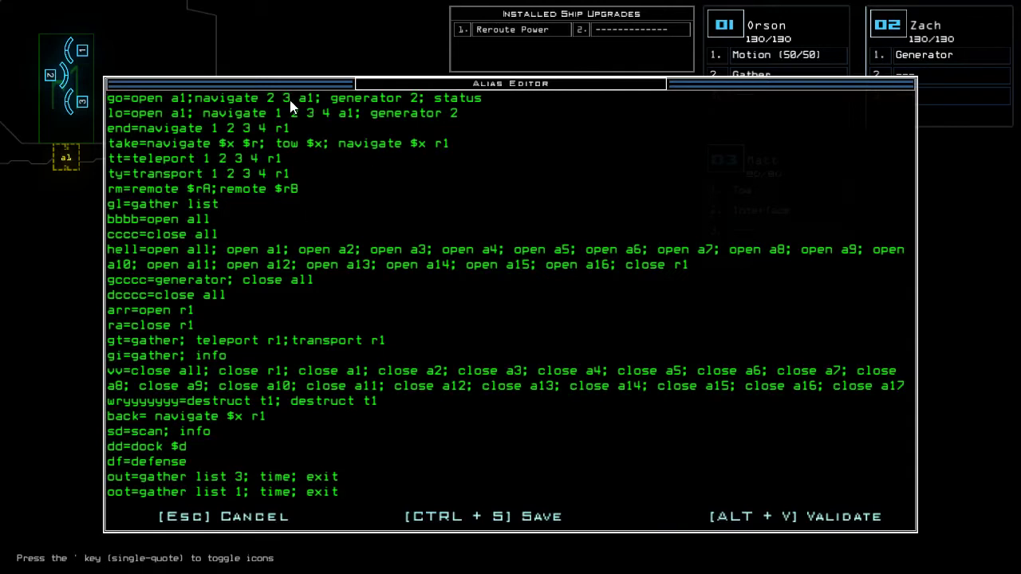
pyautogui.press('BackSpace')
pyautogui.press('BackSpace')
pyautogui.press('BackSpace')
pyautogui.write('1 2')
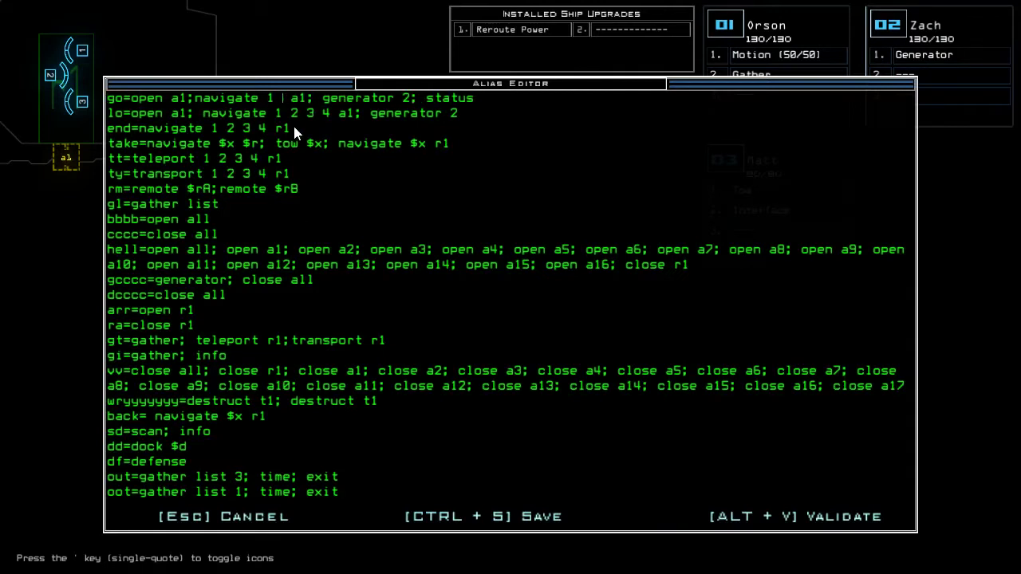
pyautogui.hotkey('ctrl', 's')
# - Swap modules so Orson gets Interface and Zach gets Tow
pyautogui.press('Tab')
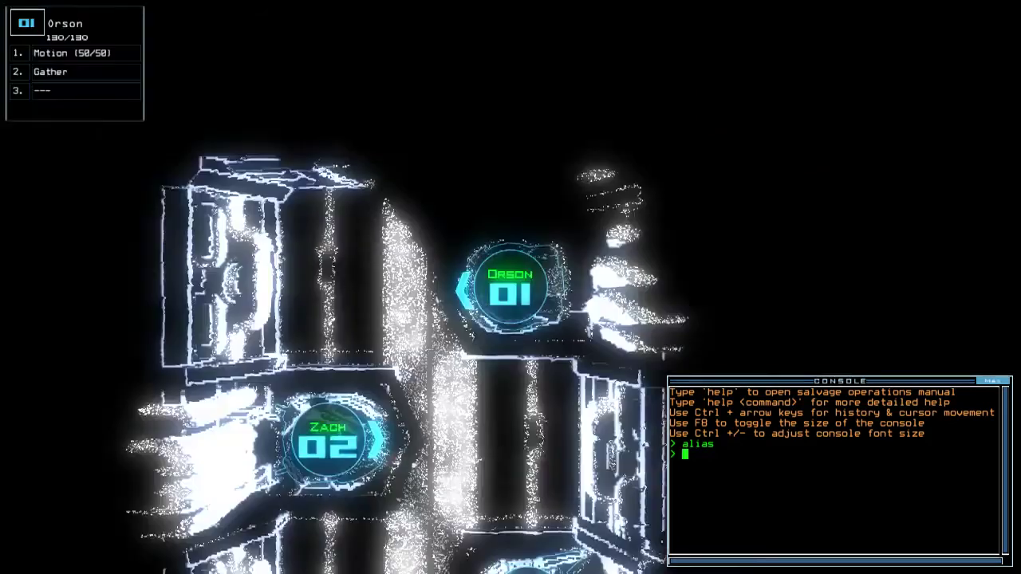
pyautogui.write('swap')
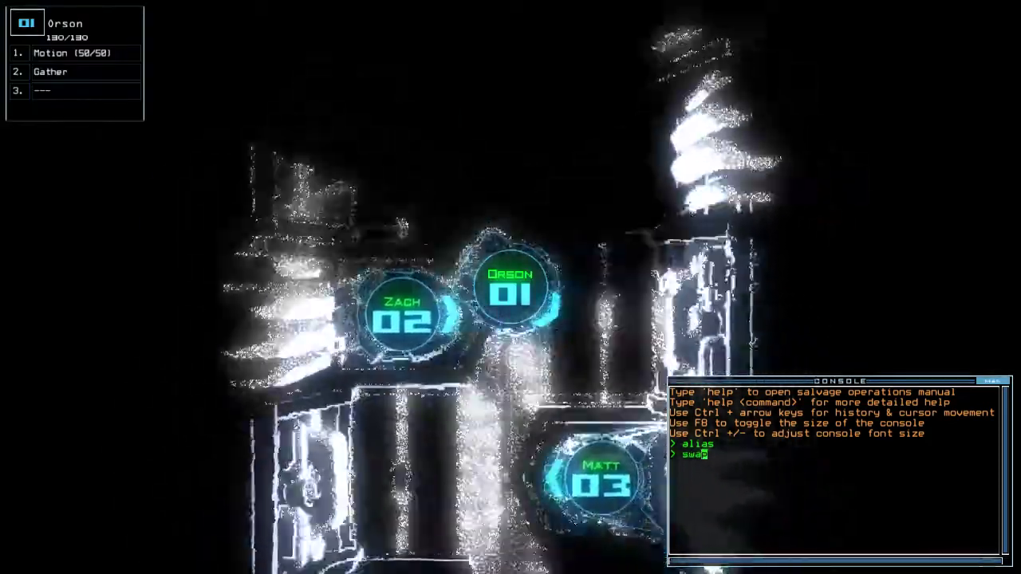
pyautogui.press('Return')
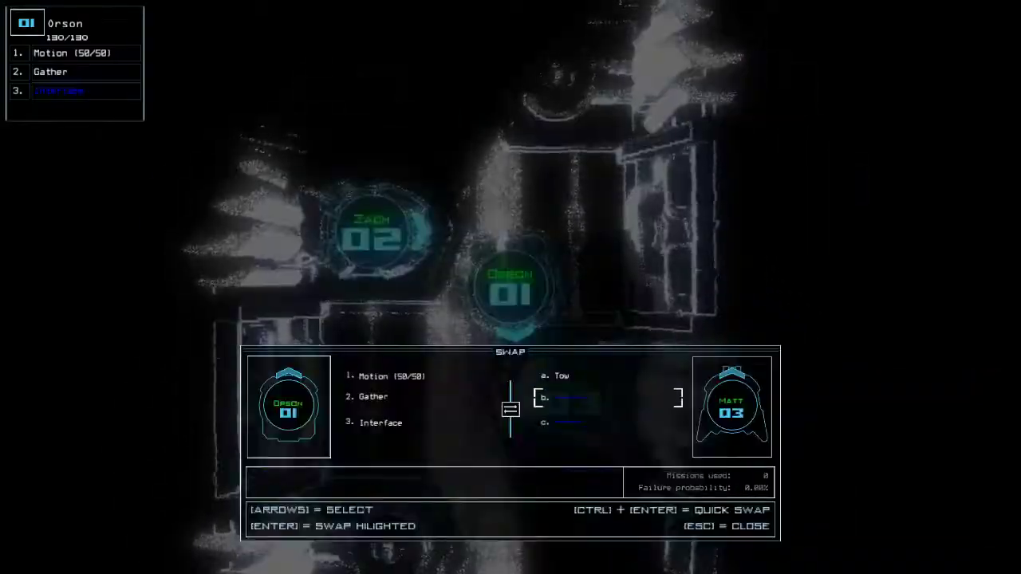
pyautogui.press('Escape')
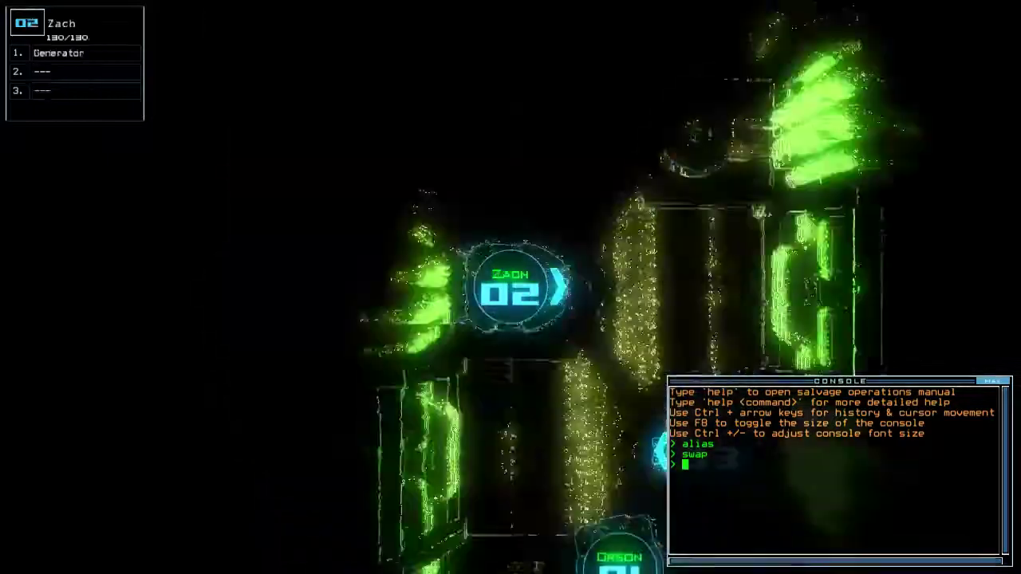
pyautogui.write('swap')
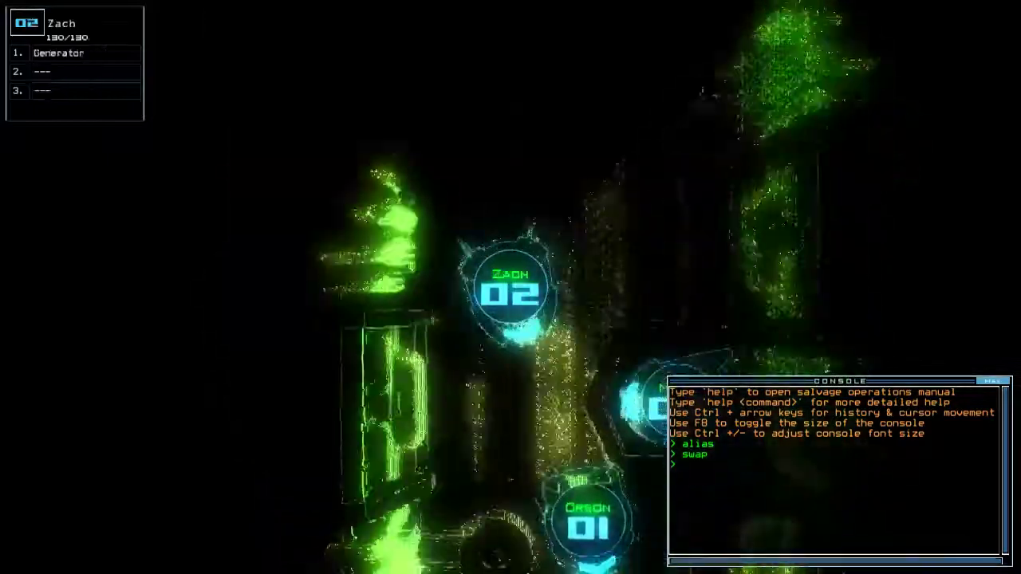
pyautogui.press('Return')
pyautogui.press('Return')
pyautogui.press('Escape')
pyautogui.write('go')
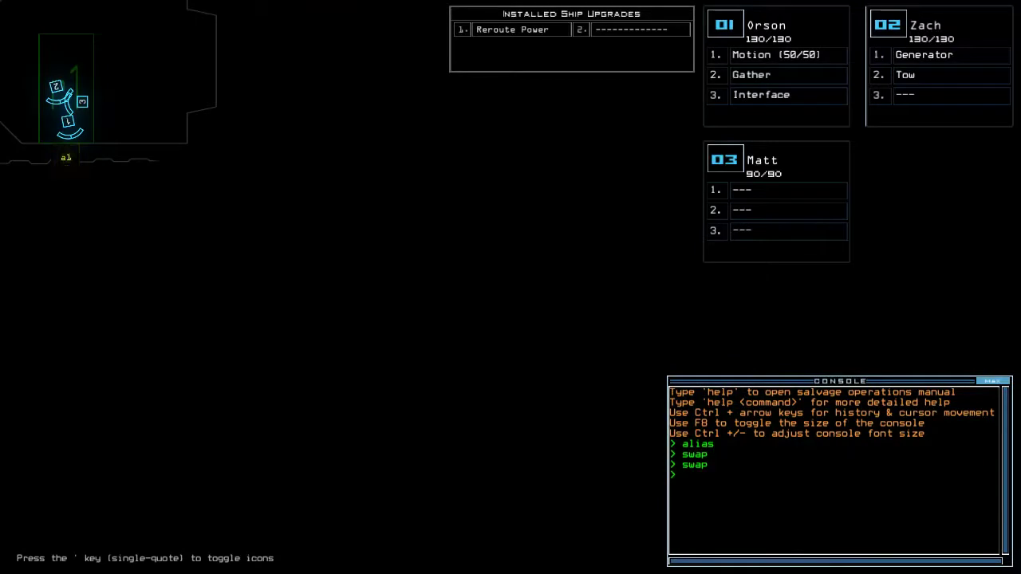
pyautogui.press('Left')
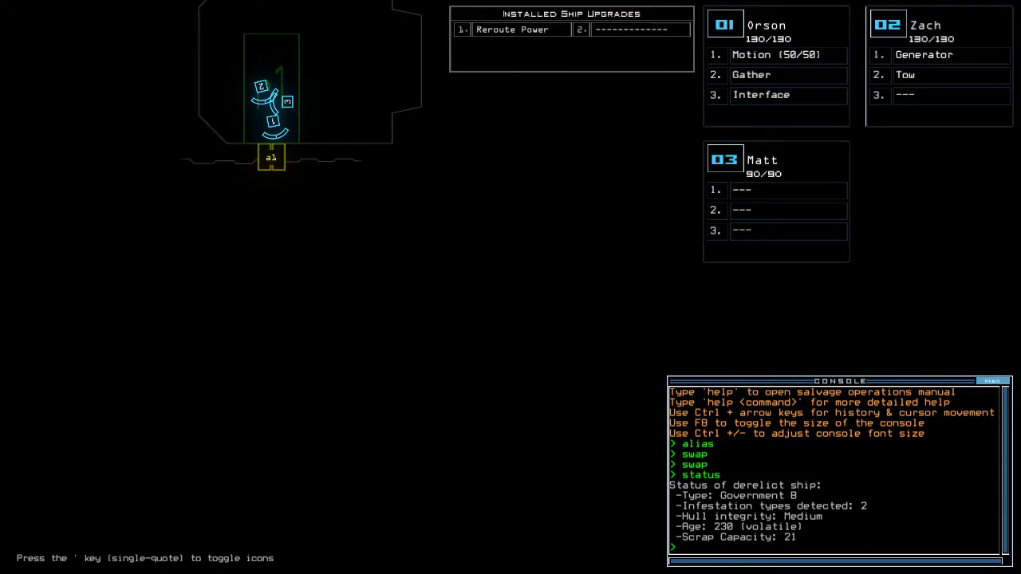
# - Run the go alias to send drones 1 and 2 through a1, then scan for motion
pyautogui.press('Tab')
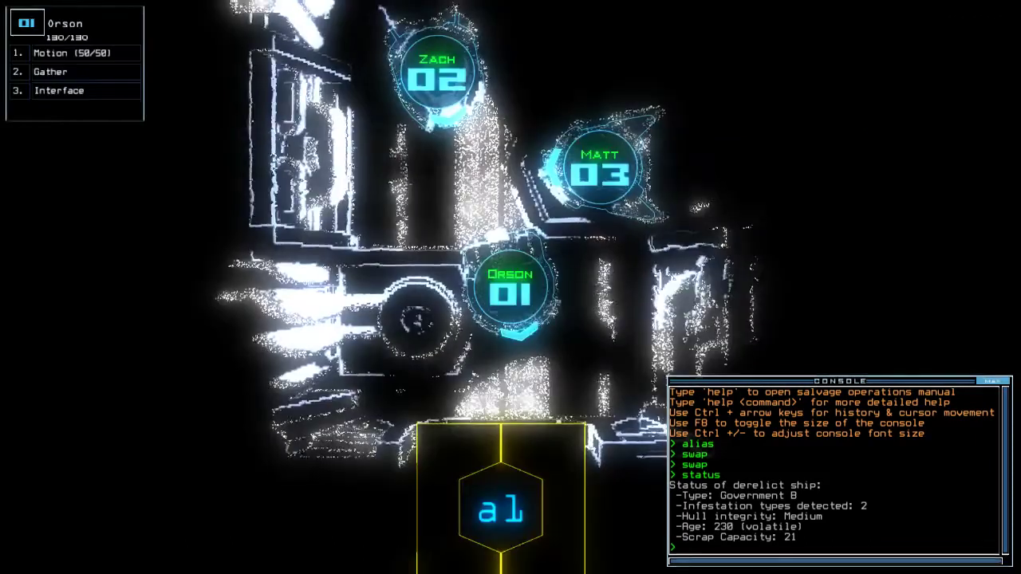
pyautogui.write('go')
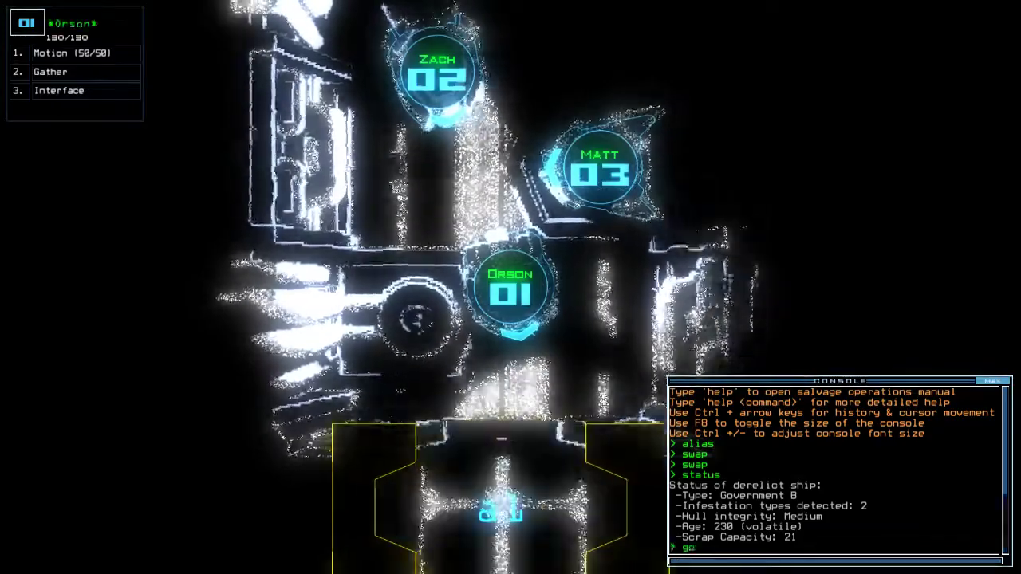
pyautogui.press('Return')
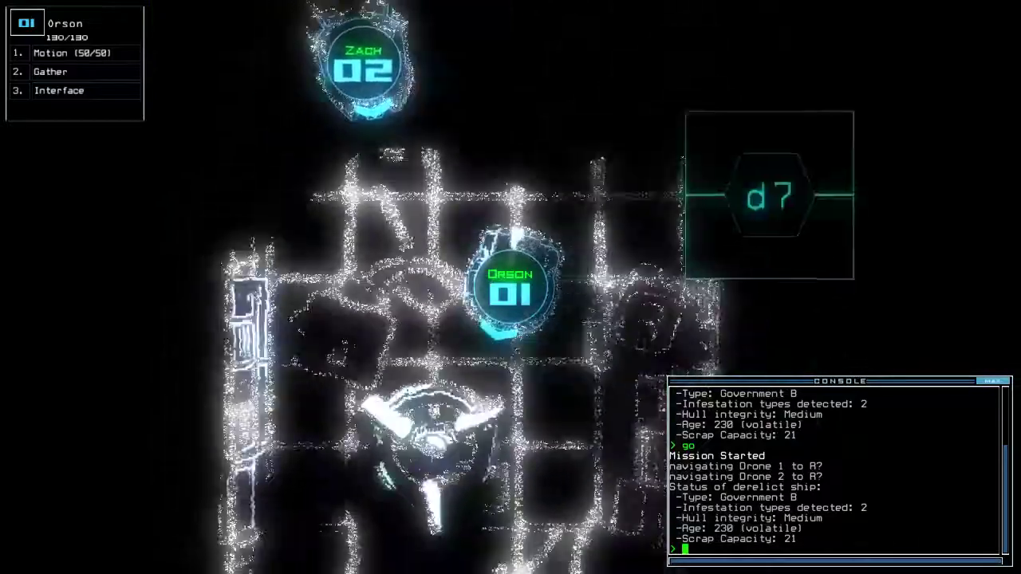
pyautogui.press('space')
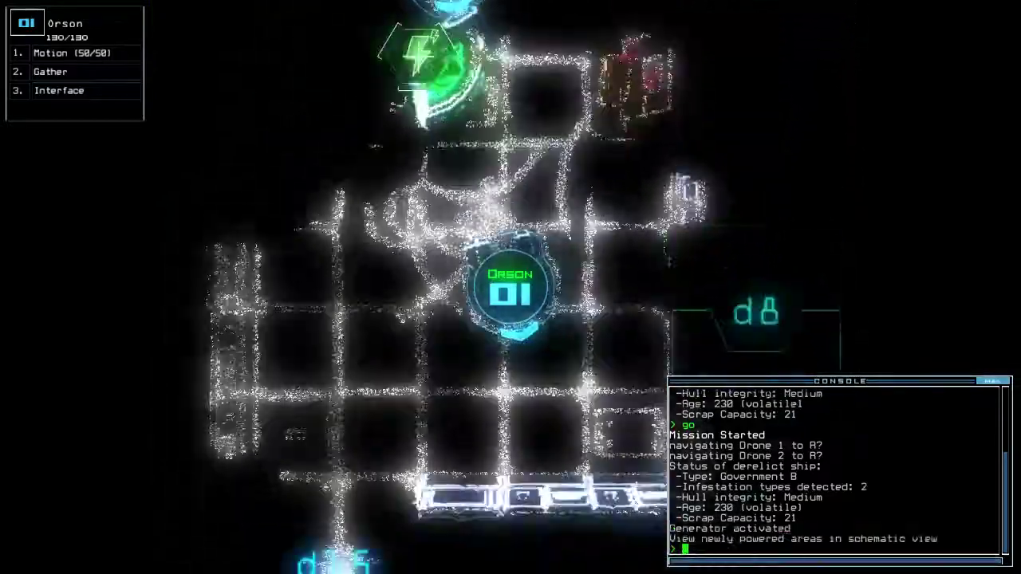
pyautogui.write('motion')
pyautogui.press('Return')
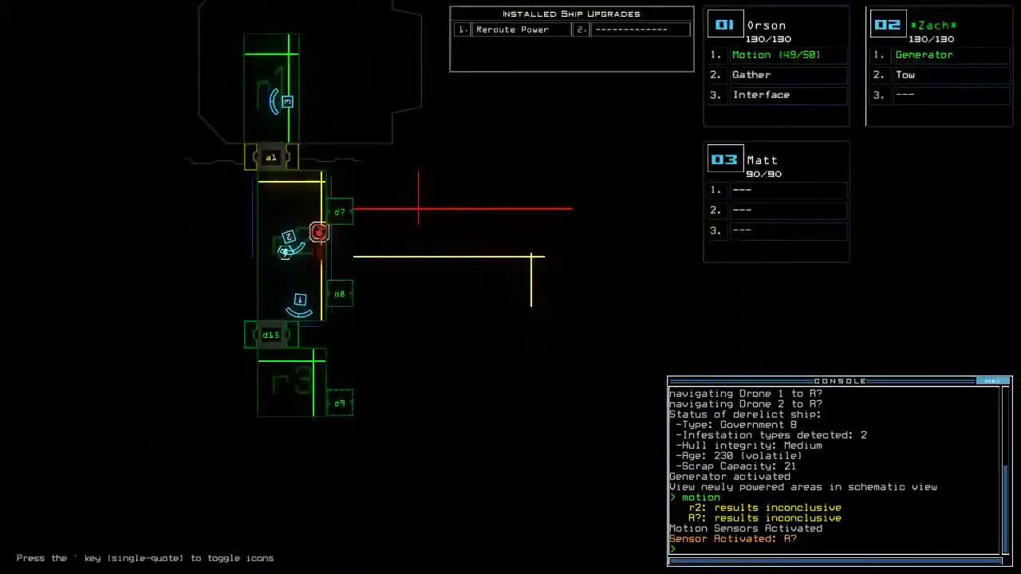
# - Scan for motion and cycle all doors of room r2 with 'xx r2'
pyautogui.press('space')
pyautogui.write('xx r2')
pyautogui.press('Return')
pyautogui.press('space')
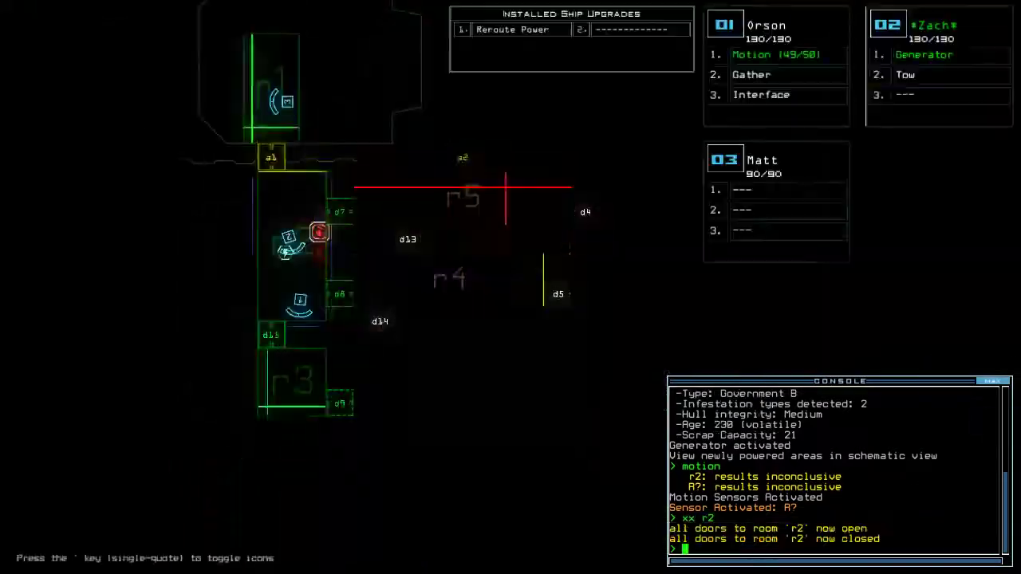
pyautogui.press('space')
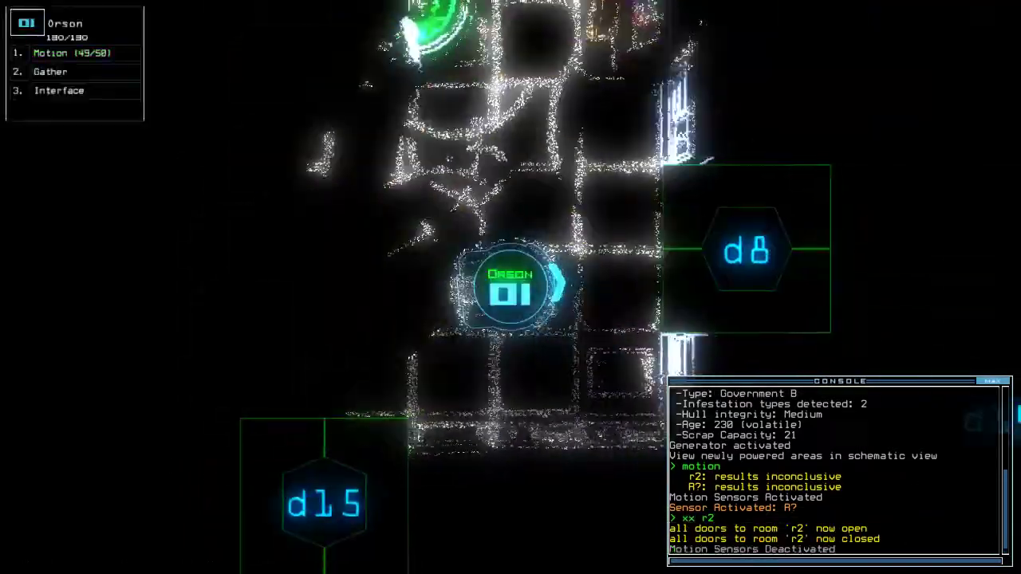
pyautogui.write('d8')
# - Open door d8 and have Orson gather scrap twice
pyautogui.press('Return')
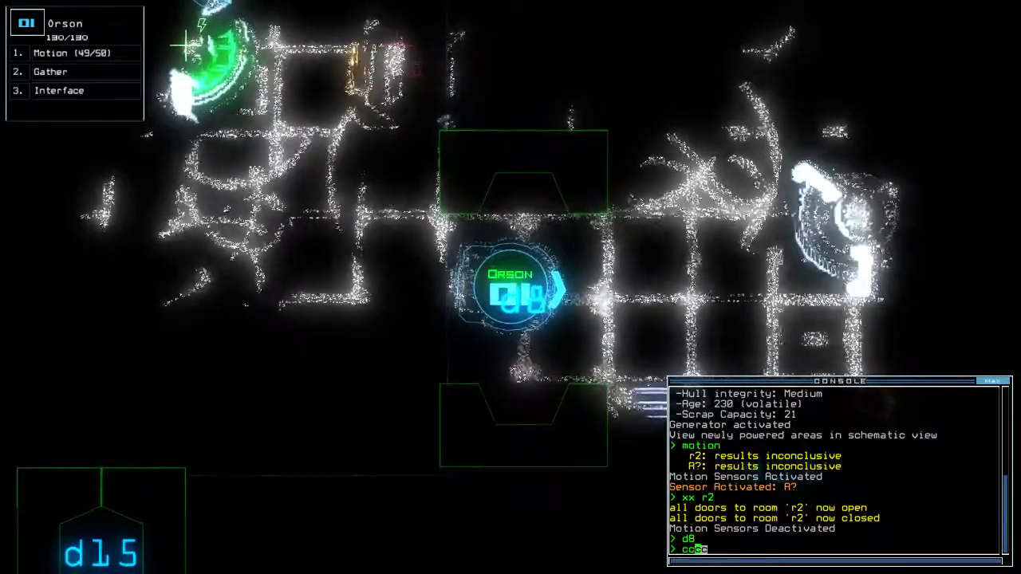
pyautogui.press('space')
pyautogui.press('space')
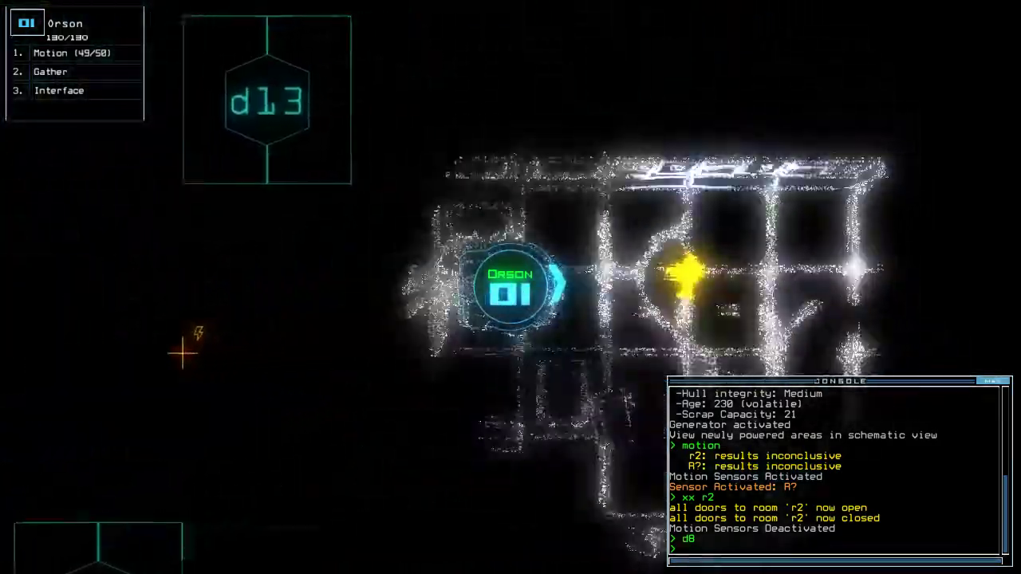
pyautogui.write('g')
pyautogui.press('Return')
pyautogui.write('g')
pyautogui.press('Return')
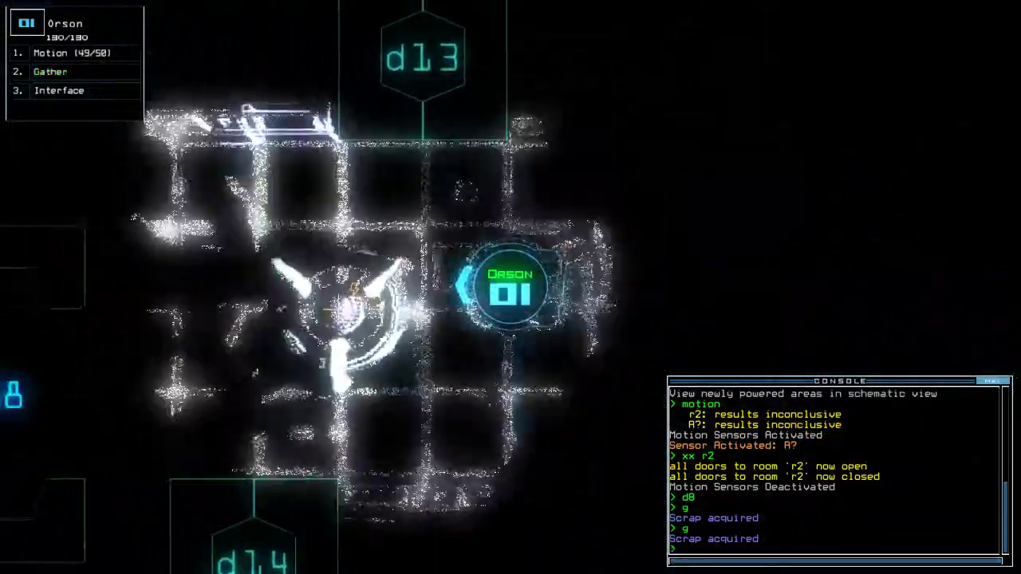
# - Open door d15 and have Orson collect fuel through the room's interface
pyautogui.press('space')
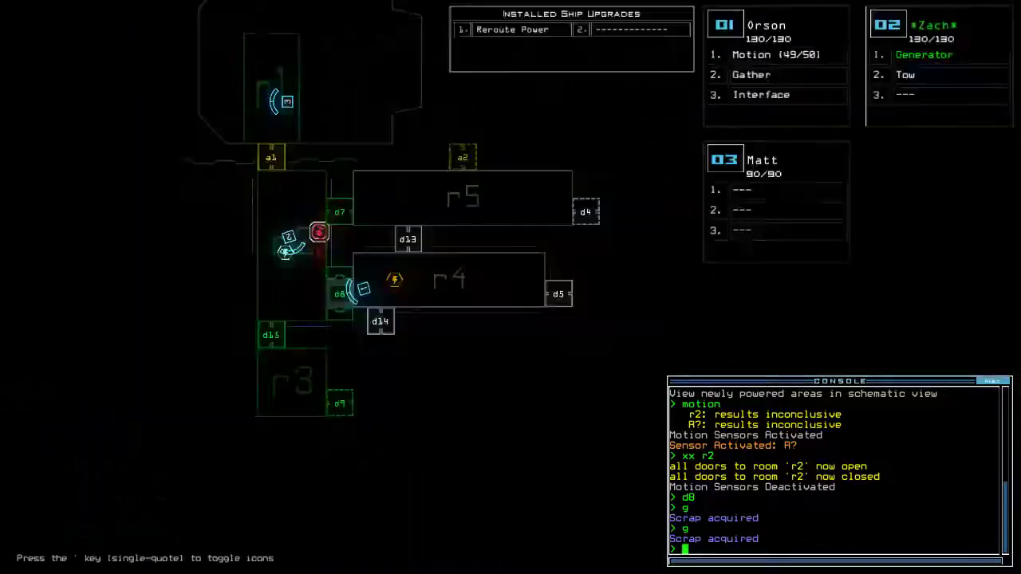
pyautogui.press('space')
pyautogui.write('d15')
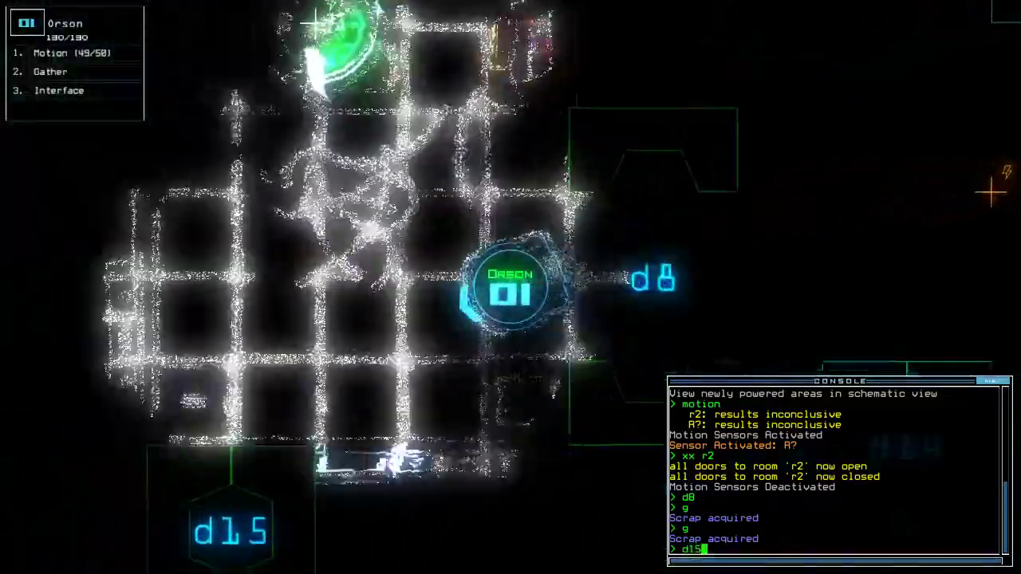
pyautogui.press('Return')
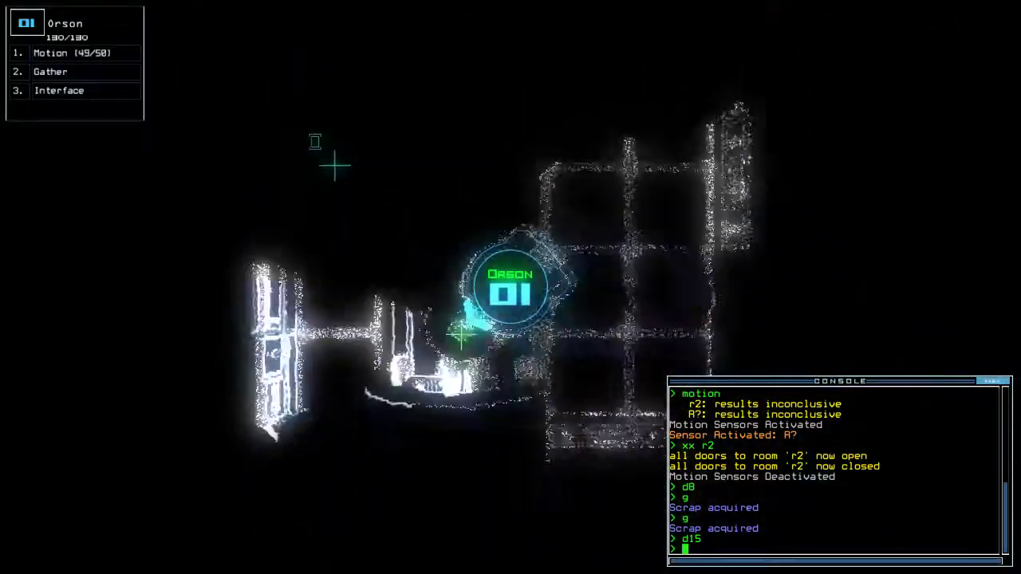
pyautogui.write('g')
pyautogui.press('Return')
pyautogui.write('v')
pyautogui.press('Return')
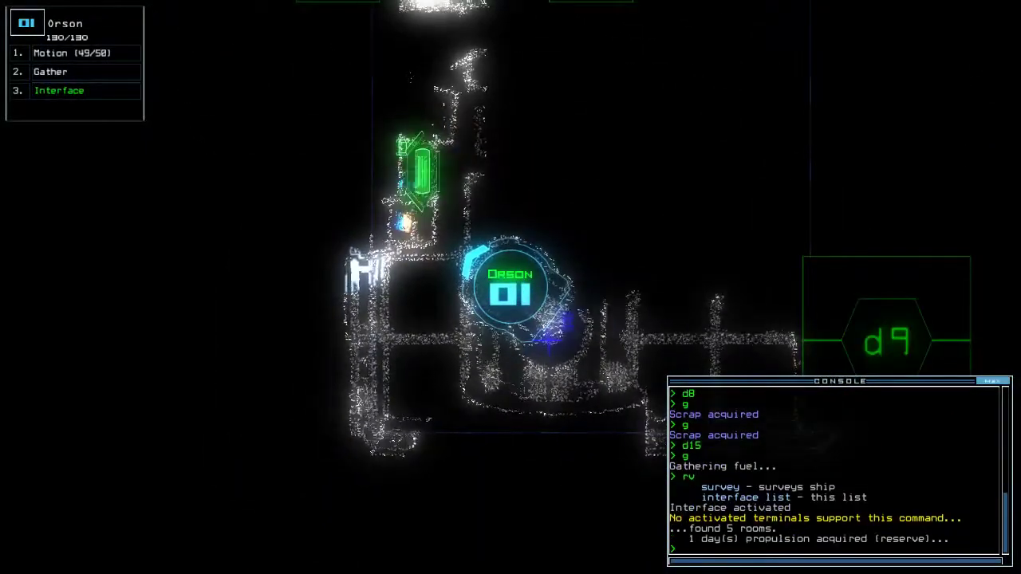
pyautogui.write('df')
pyautogui.press('Return')
# - Survey the ship map, send Orson through d9 for scrap, then dismiss a swap
pyautogui.press('Return')
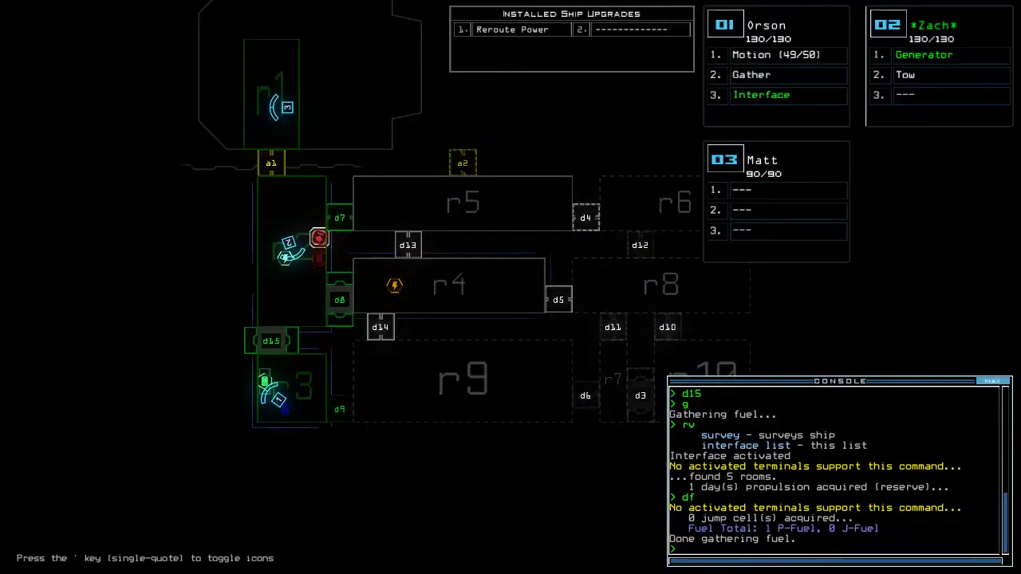
pyautogui.hotkey('ctrl', 'Right')
pyautogui.press('Return')
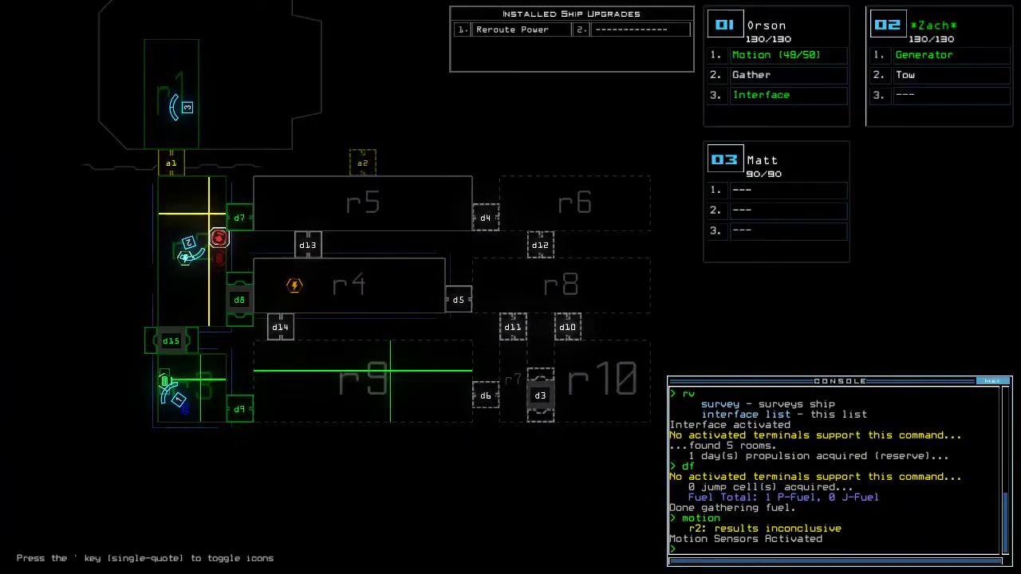
pyautogui.press('space')
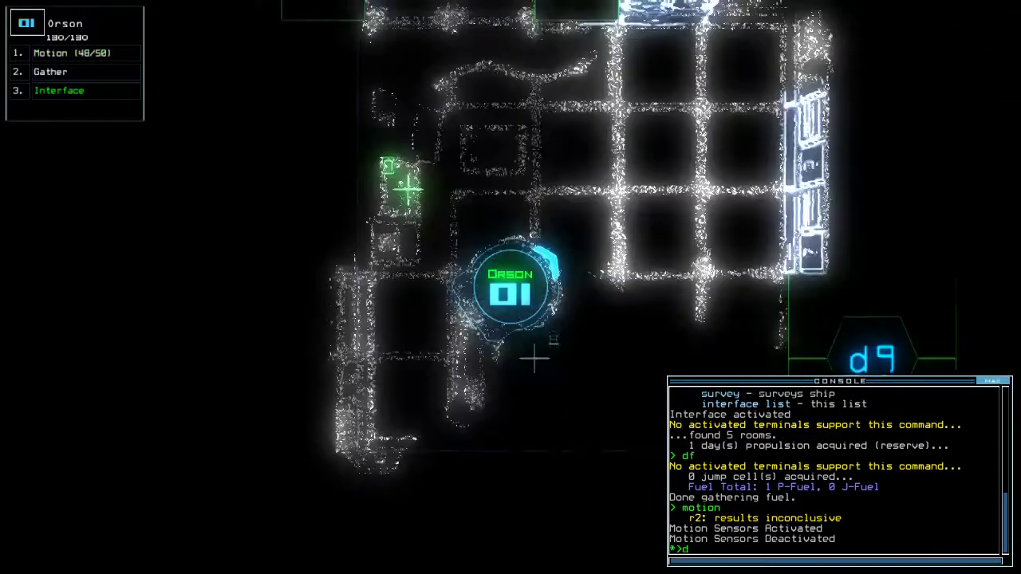
pyautogui.write('d9')
pyautogui.press('Return')
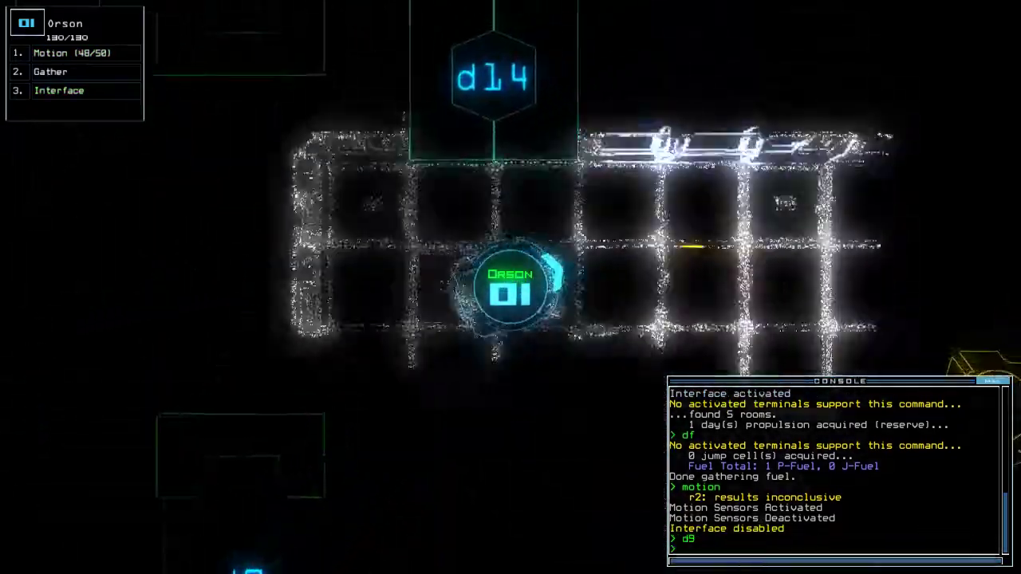
pyautogui.write('g')
pyautogui.press('Return')
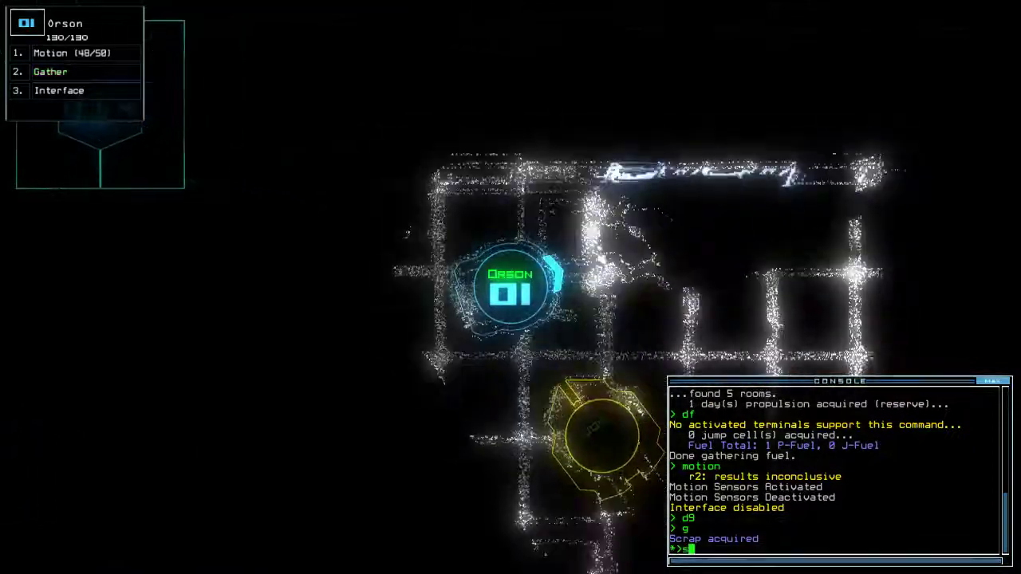
pyautogui.write('swap')
pyautogui.press('Return')
pyautogui.press('Escape')
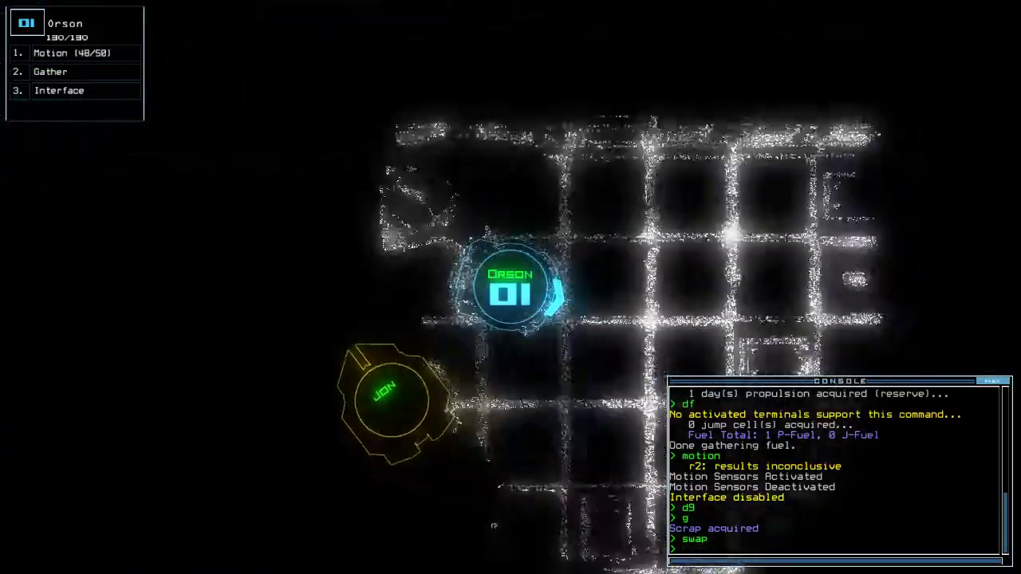
pyautogui.write('navigate 2')
# - Send Zach to Orson, gather scrap, and tow Jon through r2 to r4
pyautogui.press('Return')
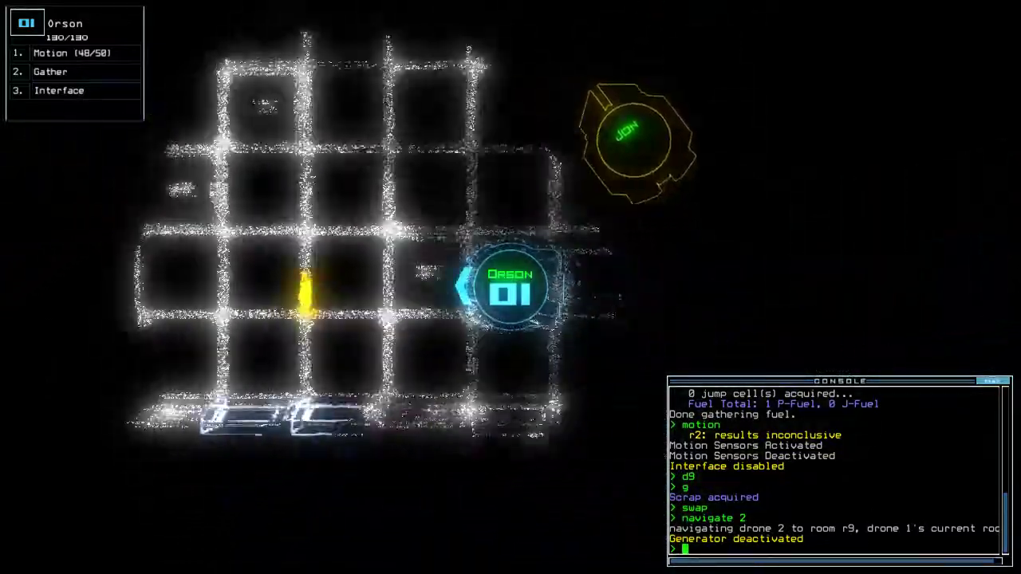
pyautogui.write('g')
pyautogui.press('Return')
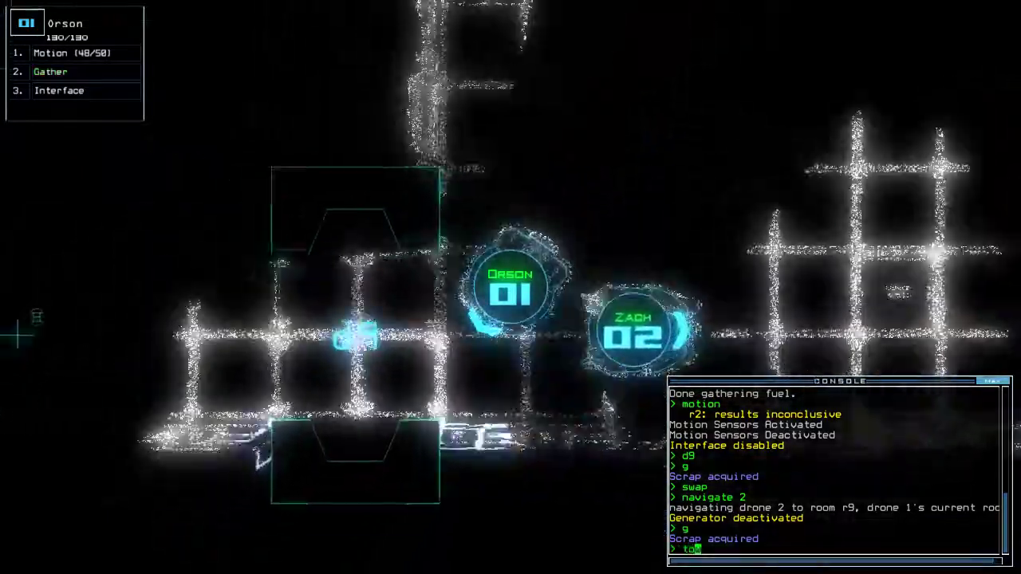
pyautogui.write('tow')
pyautogui.press('Return')
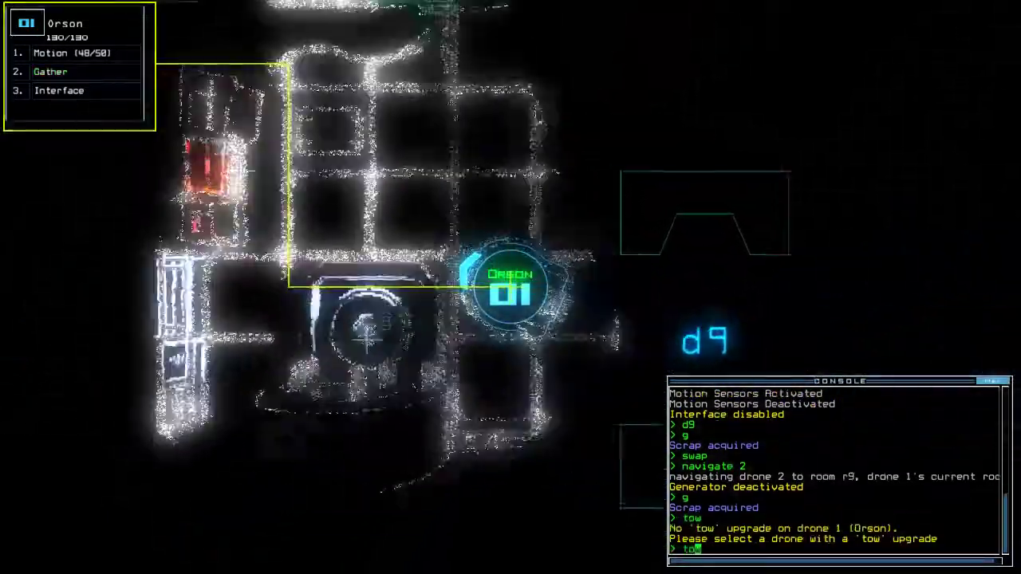
pyautogui.write('tow 2')
pyautogui.press('Return')
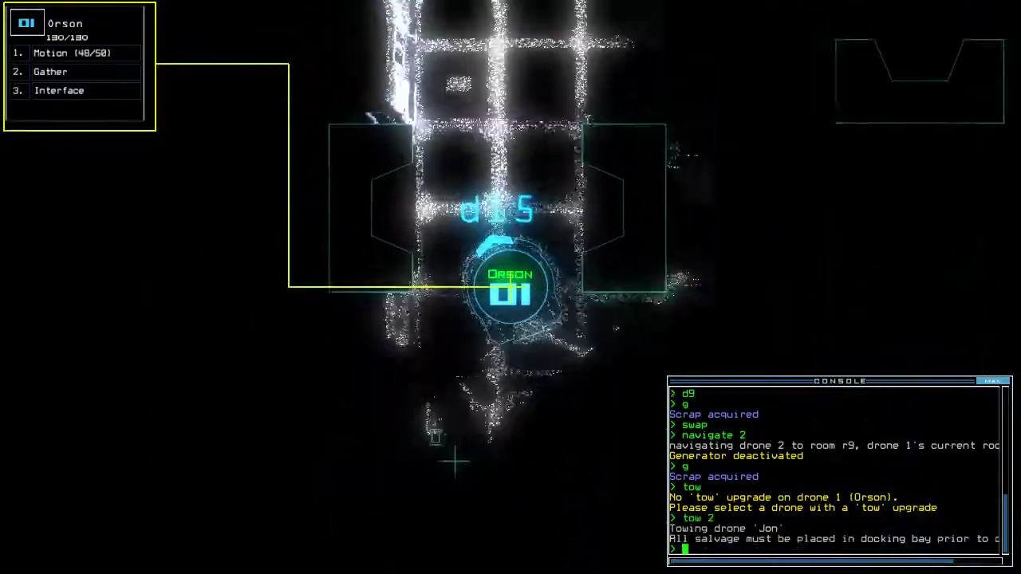
pyautogui.write('navigate 2')
pyautogui.press('Return')
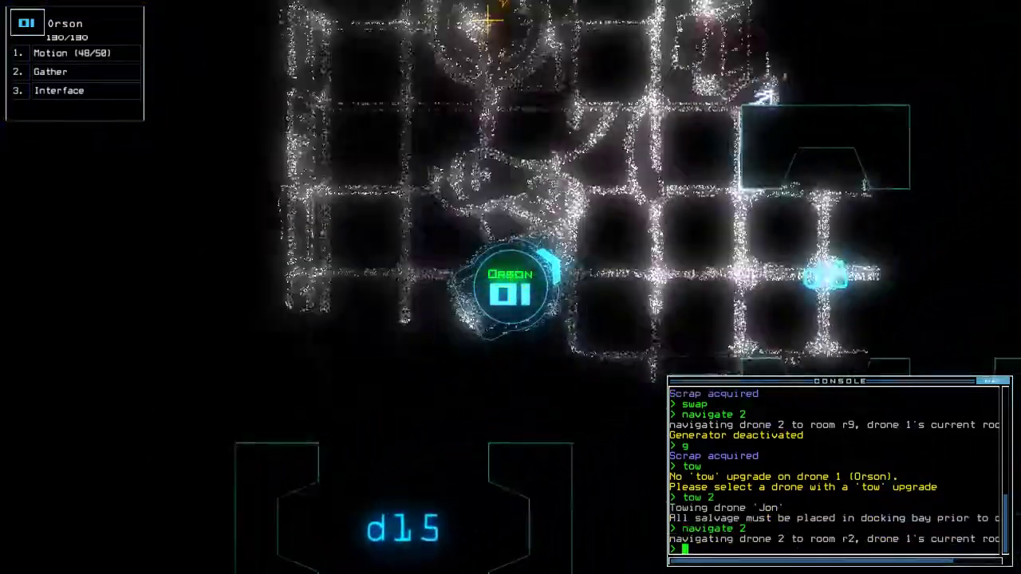
pyautogui.write('navigate 2')
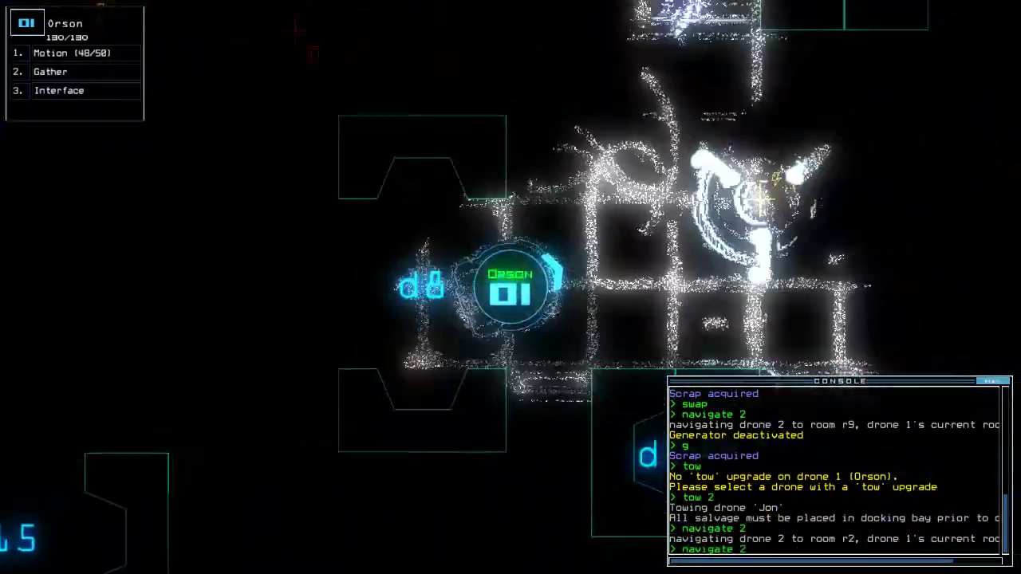
pyautogui.press('Return')
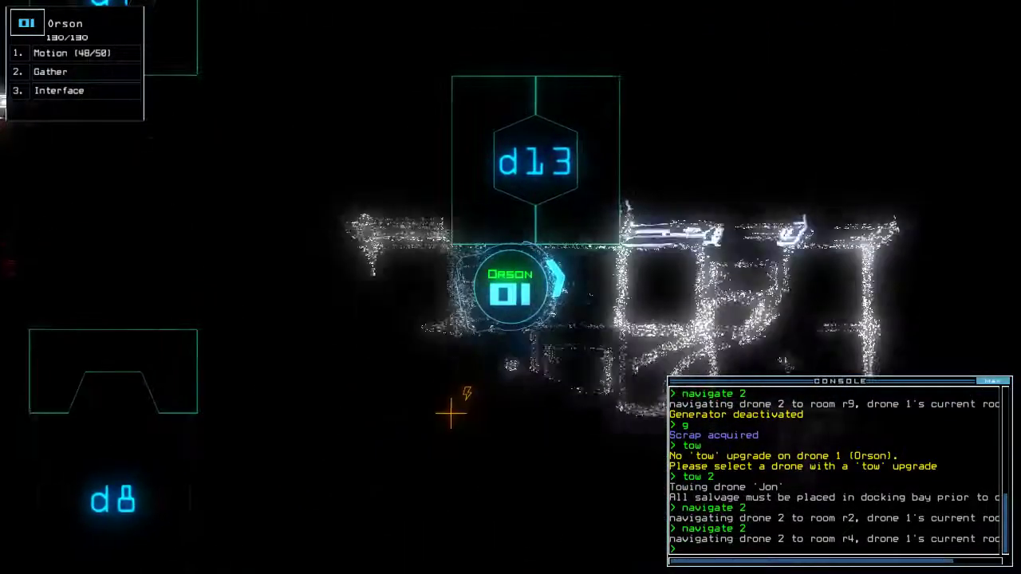
# - Activate the r4 generator, open door d13, and close the other open doors
pyautogui.press('space')
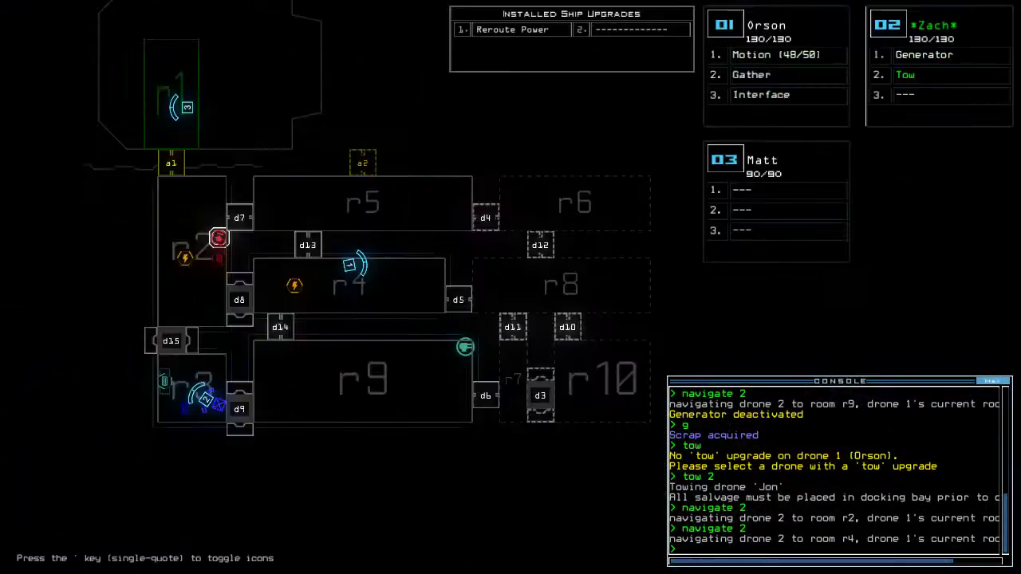
pyautogui.write('generator 2')
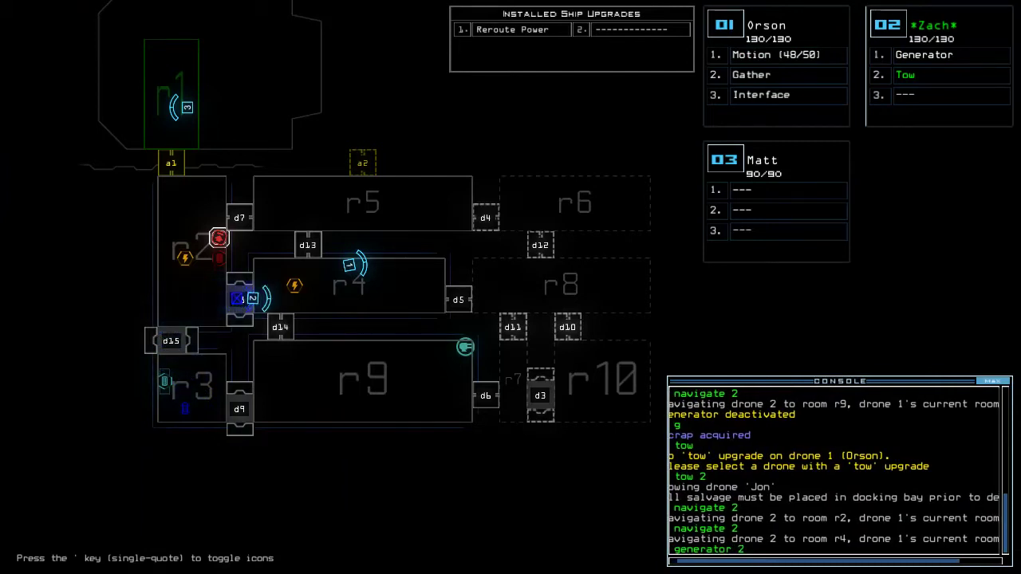
pyautogui.press('Return')
pyautogui.press('space')
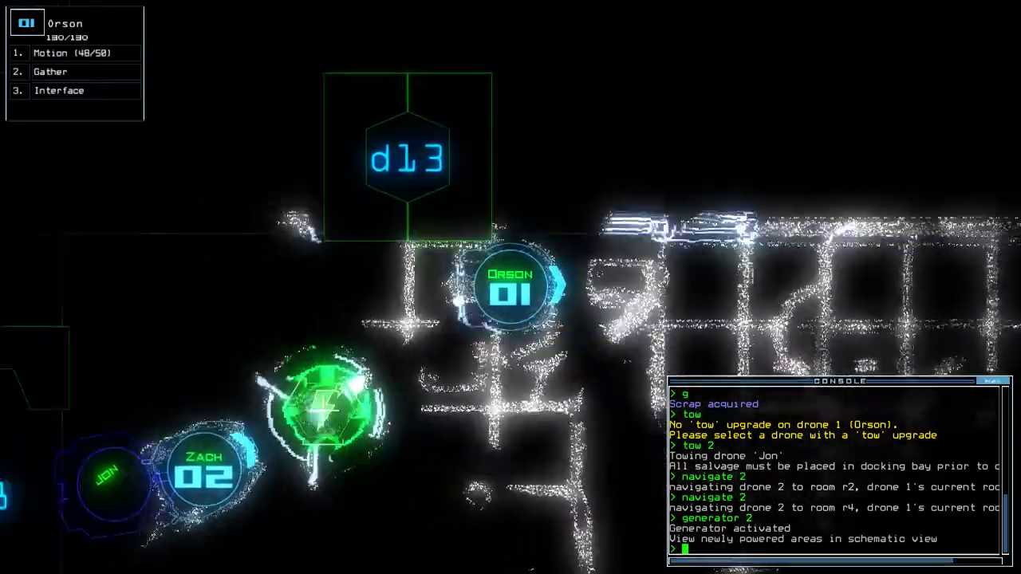
pyautogui.write('d13')
pyautogui.press('Return')
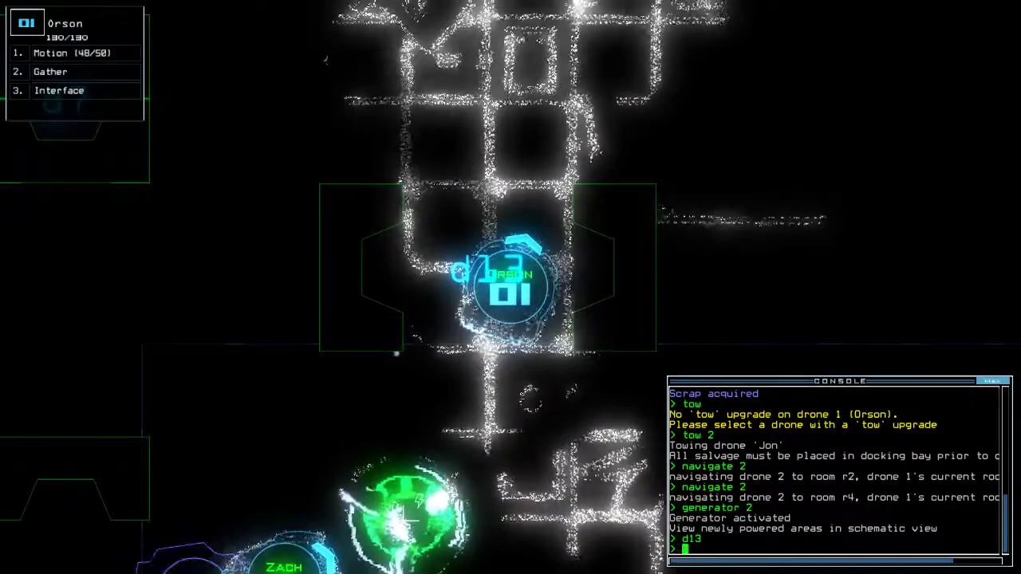
pyautogui.write('cocc')
pyautogui.press('Return')
pyautogui.press('space')
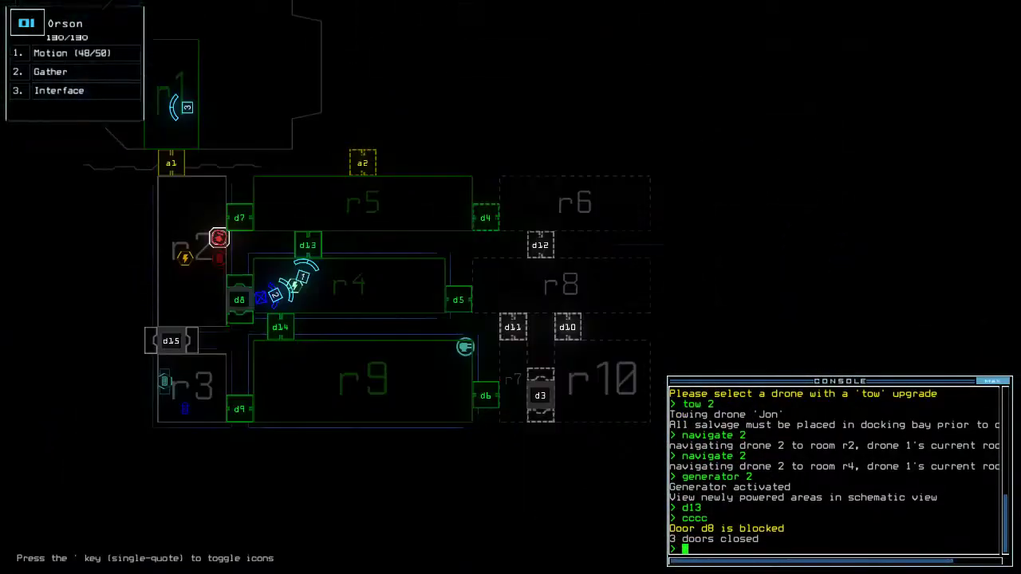
pyautogui.press('space')
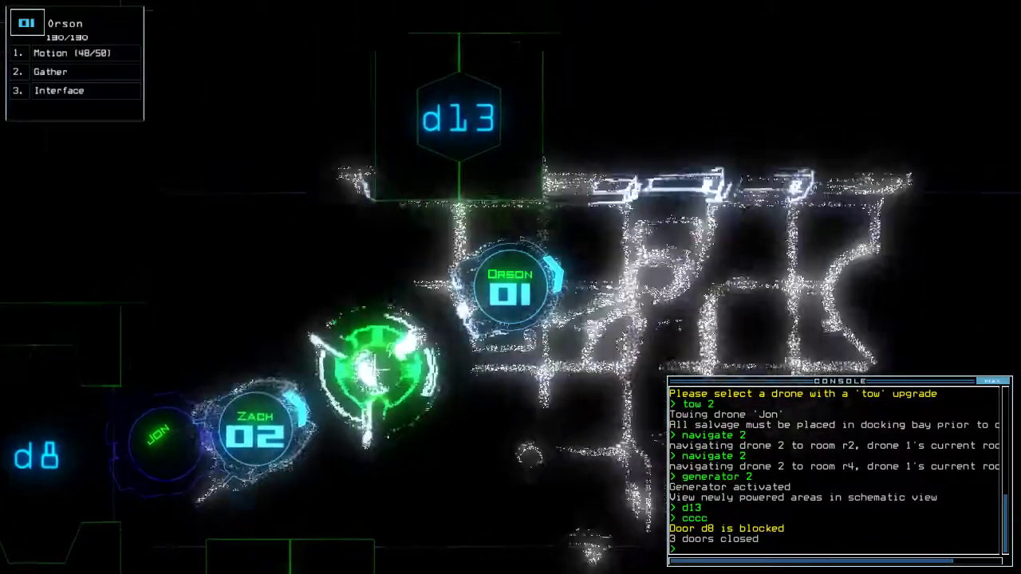
pyautogui.press('space')
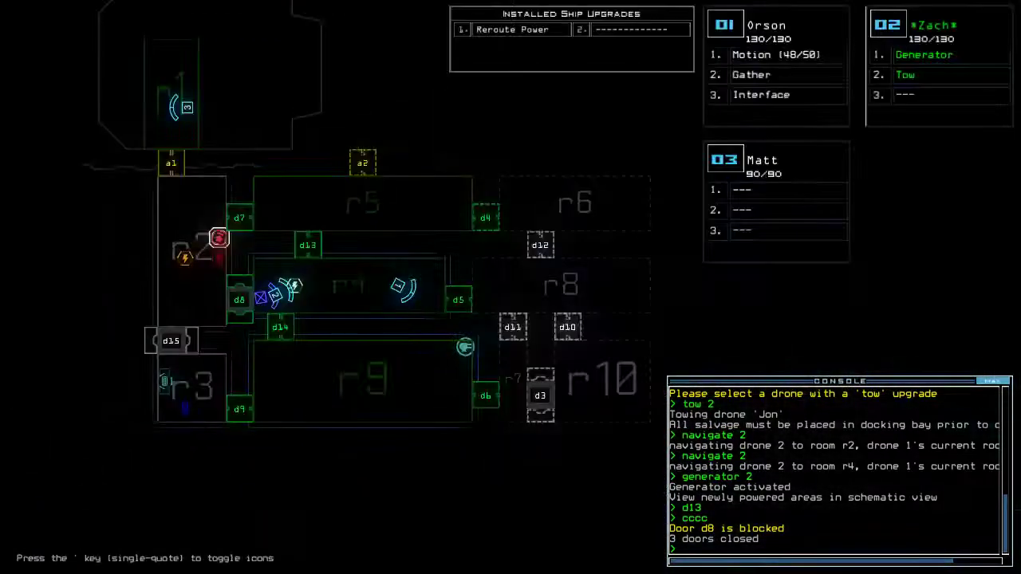
pyautogui.write('o')
pyautogui.press('Return')
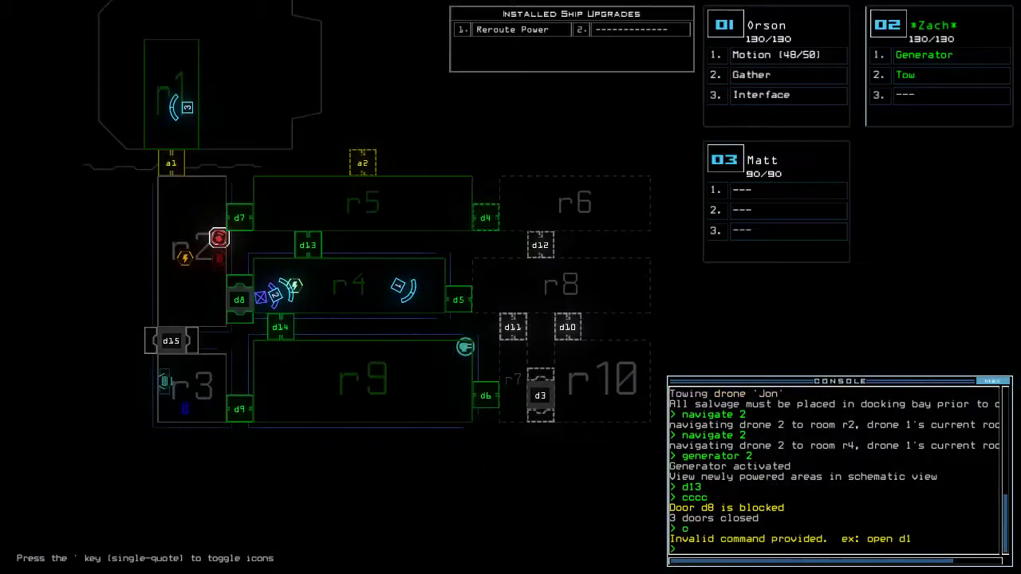
pyautogui.write('motion')
# - Scan nearby rooms for motion and send Orson through door d5
pyautogui.press('Return')
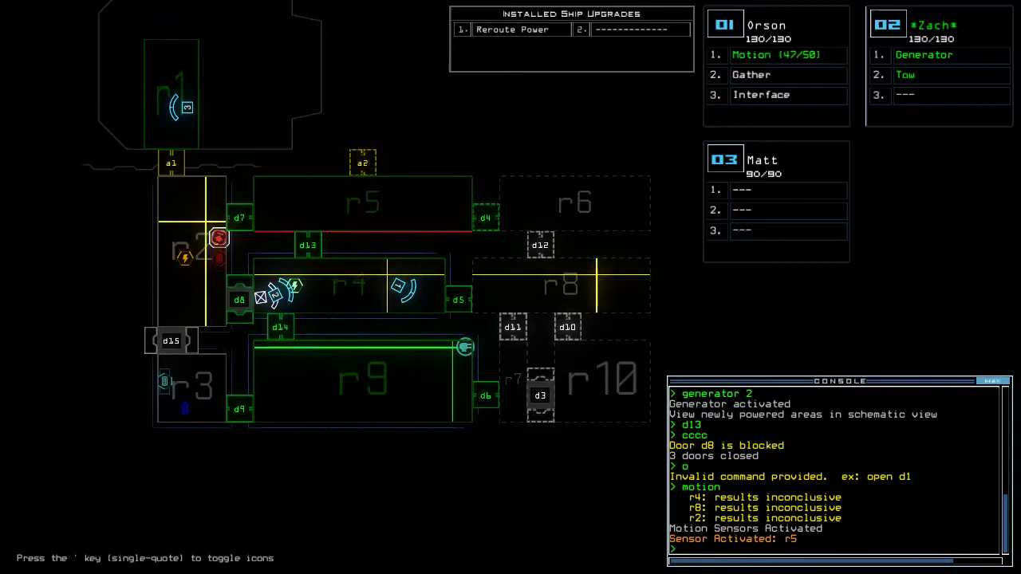
pyautogui.press('space')
pyautogui.press('Right')
pyautogui.write('d')
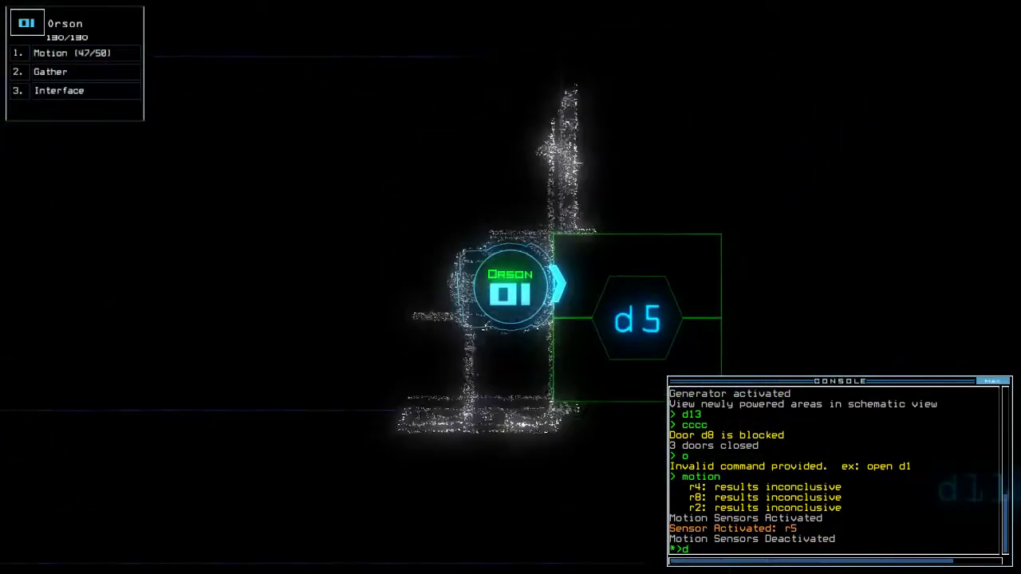
pyautogui.press('Return')
pyautogui.press('space')
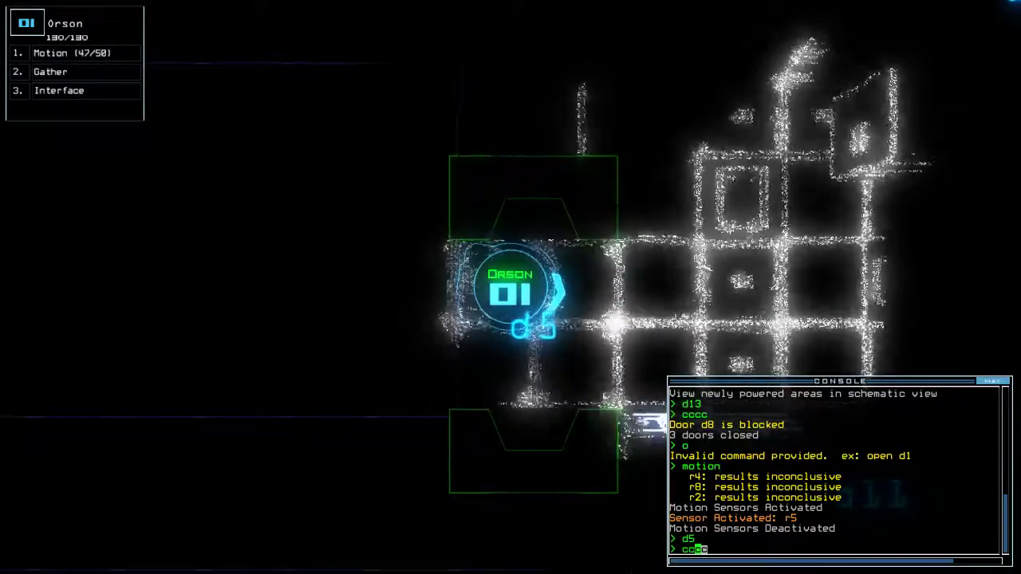
pyautogui.write('cccc')
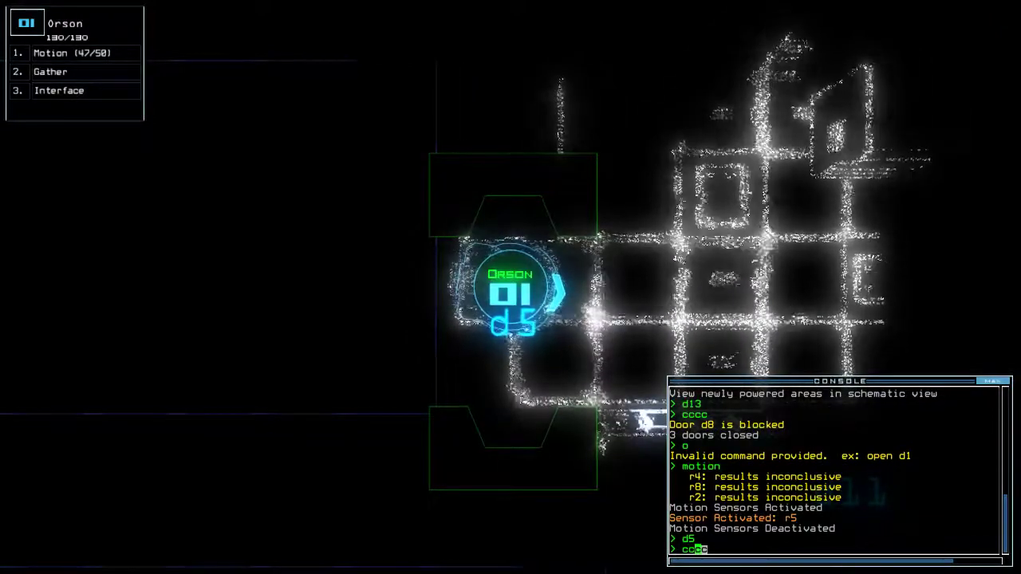
# - Drive Orson into room r8 and call Zach there
pyautogui.press('Right')
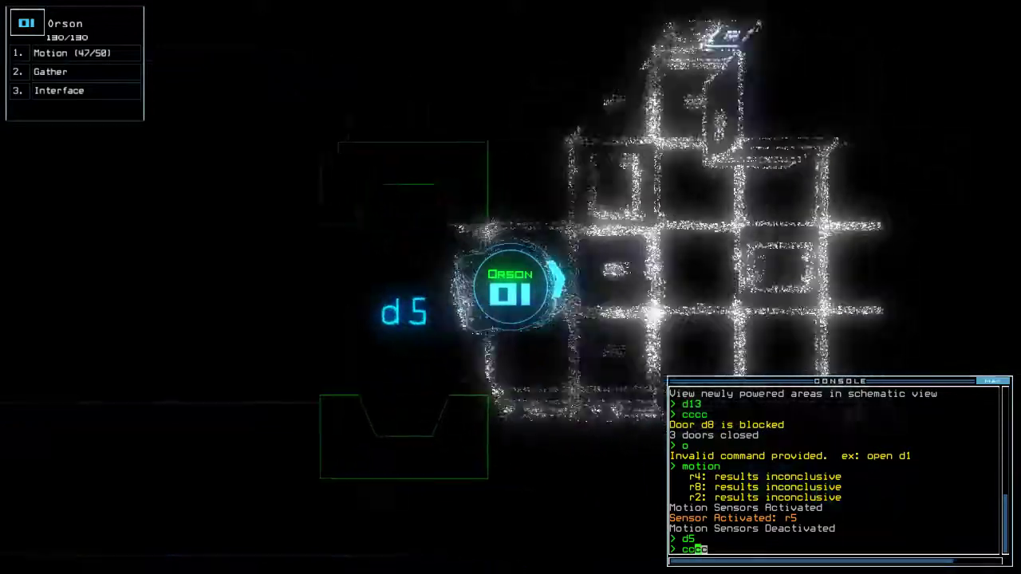
pyautogui.press('Right')
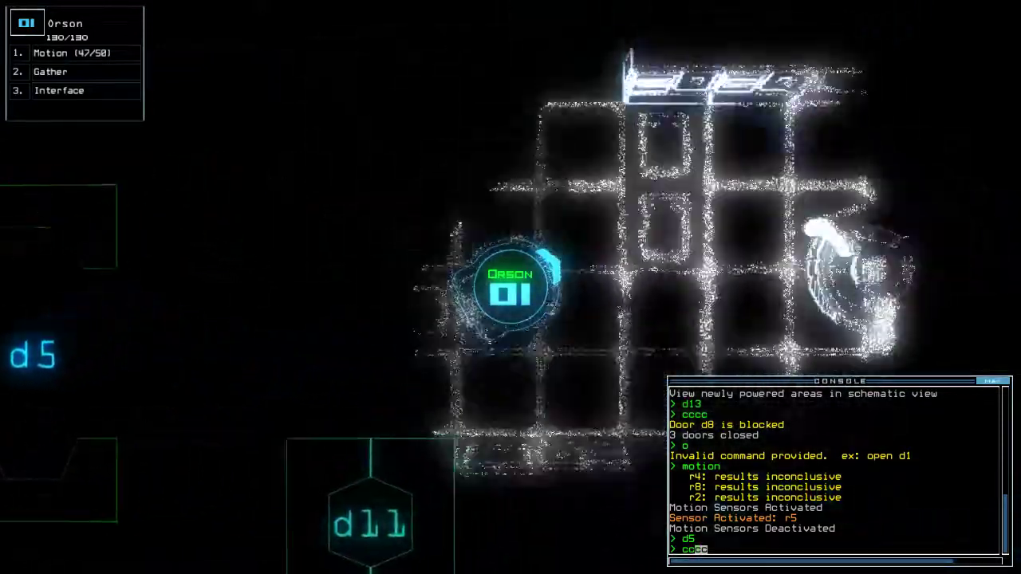
pyautogui.press('BackSpace')
pyautogui.press('BackSpace')
pyautogui.press('BackSpace')
pyautogui.press('Left')
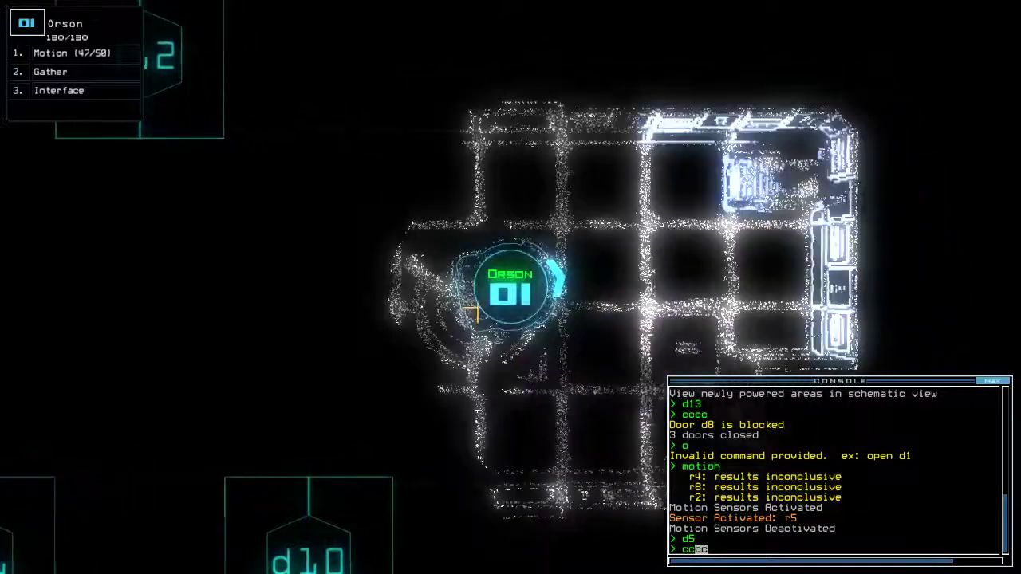
pyautogui.write('navigate 2')
# - Send drone 2 toward r8, scan for motion, and reactivate the generator with doors closed
pyautogui.press('Return')
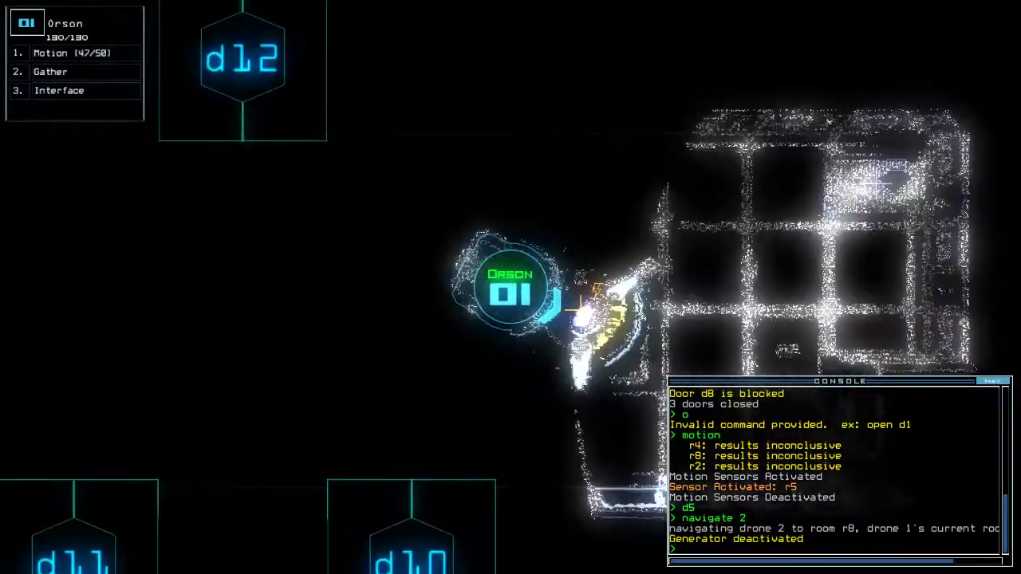
pyautogui.press('space')
pyautogui.write('motion')
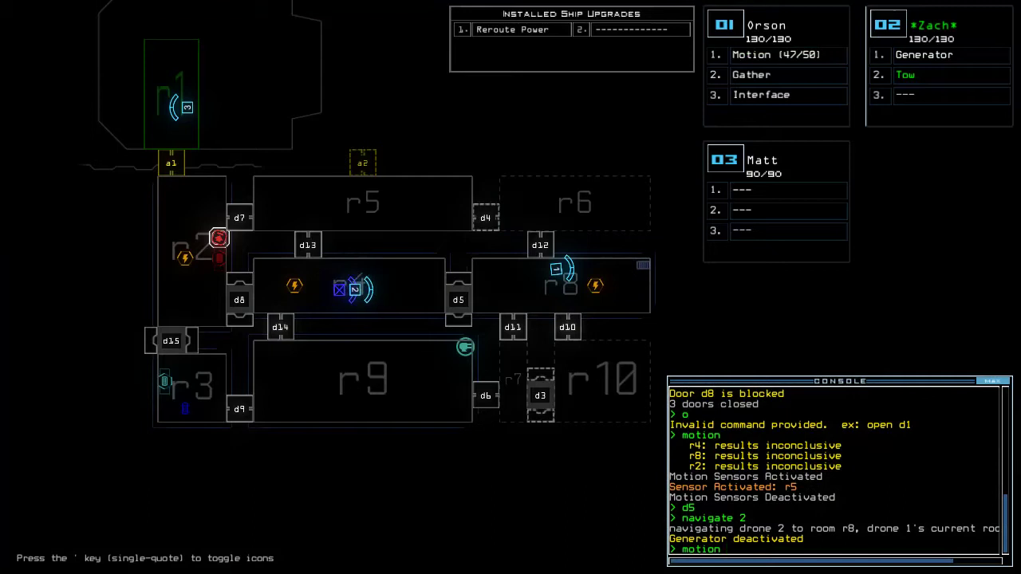
pyautogui.write('1')
pyautogui.press('Return')
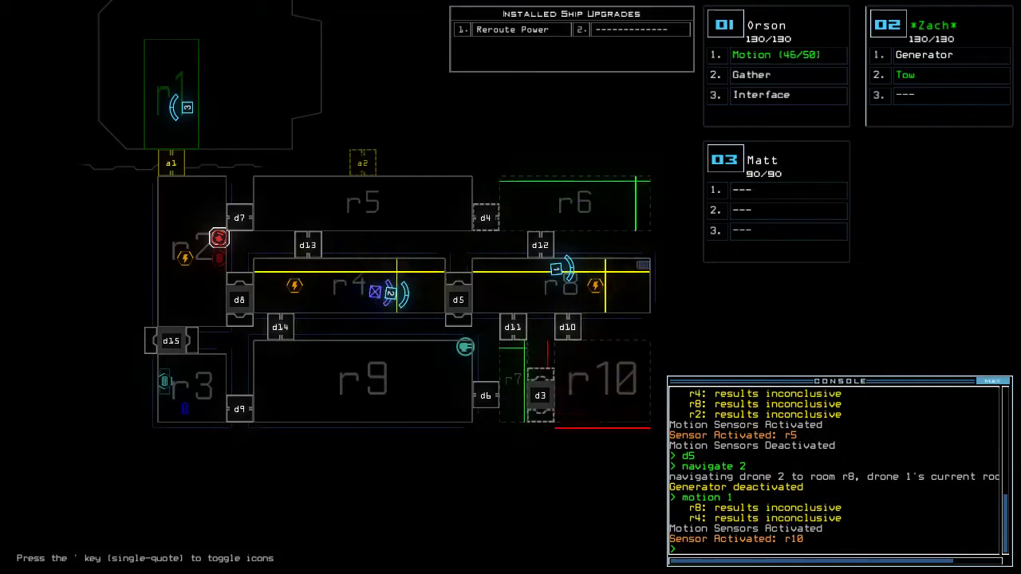
pyautogui.press('space')
pyautogui.write('g')
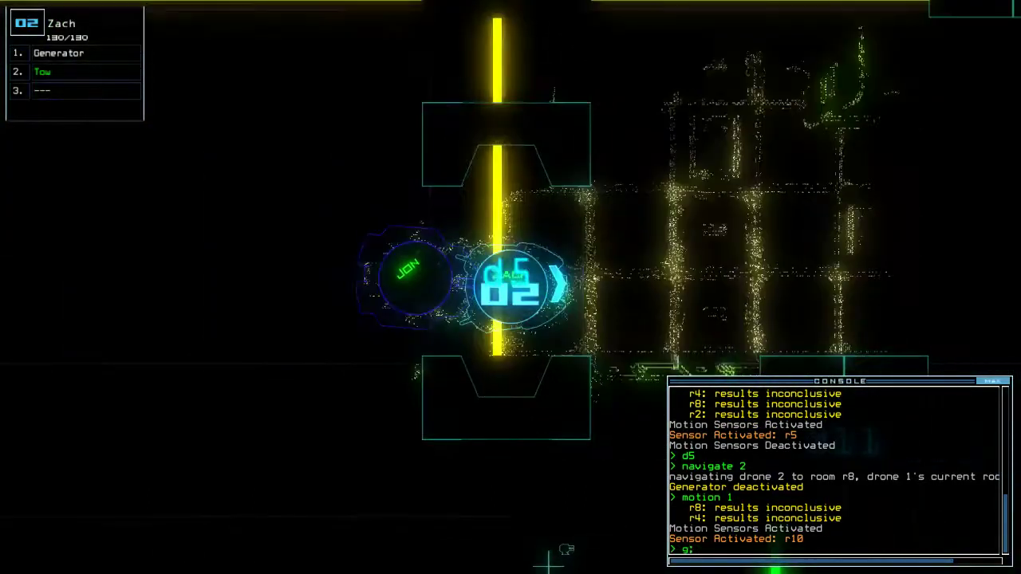
pyautogui.write(';cccc ;d5')
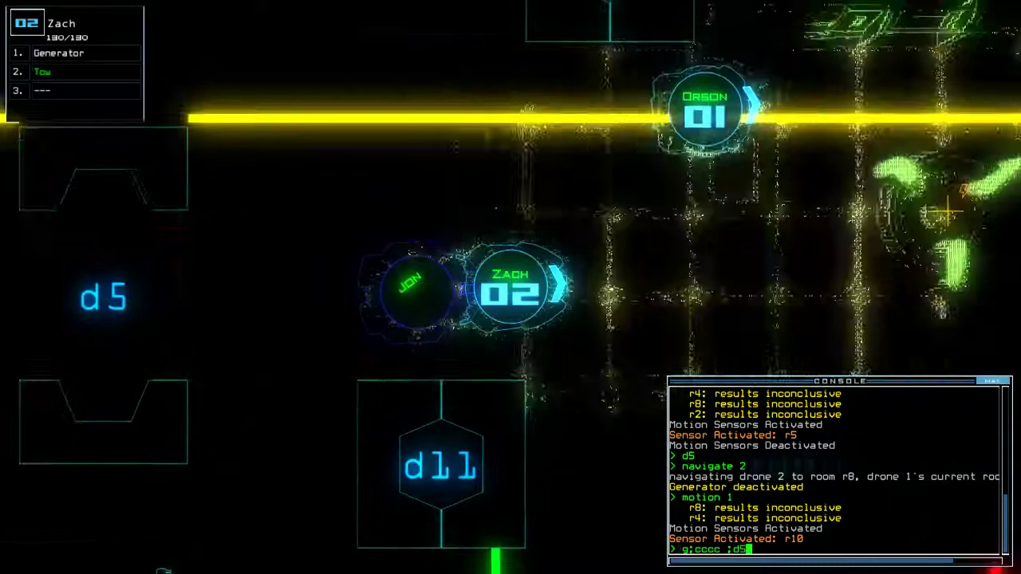
pyautogui.press('Return')
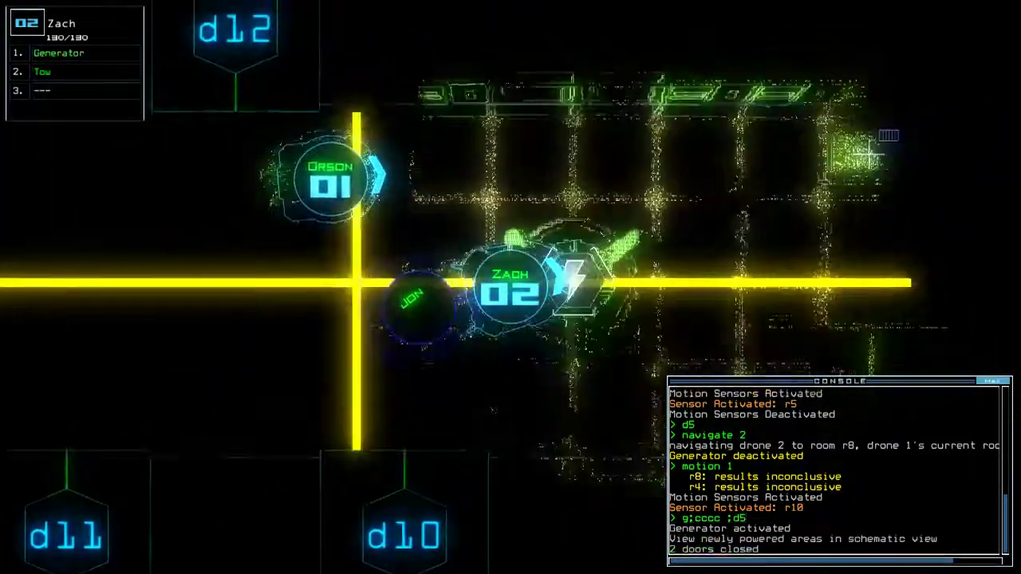
pyautogui.press('space')
pyautogui.write('2')
# - Send drone 1 to door d12, survey the ship, and collect two scrap loads
pyautogui.press('Return')
pyautogui.press('space')
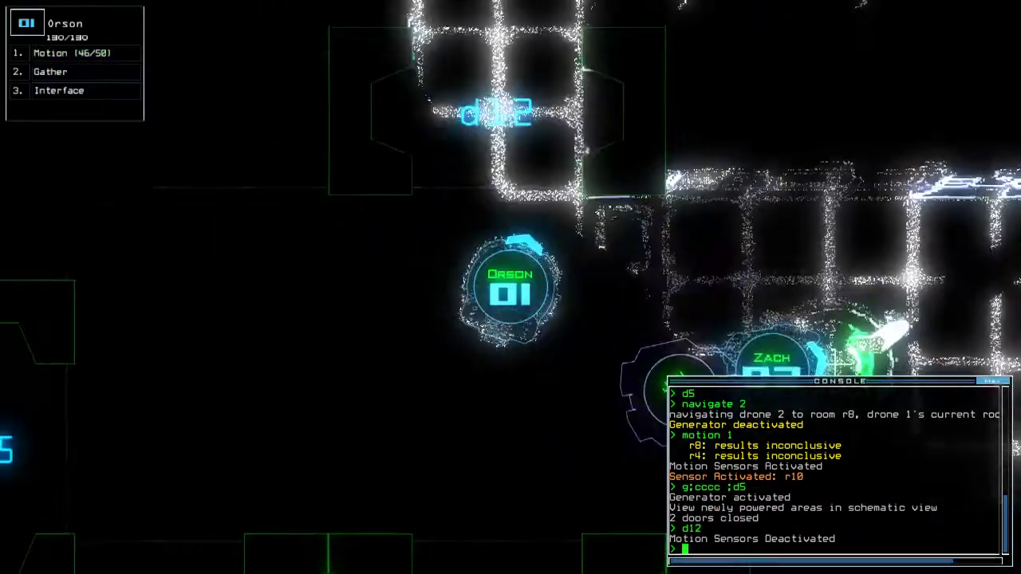
pyautogui.write('rv')
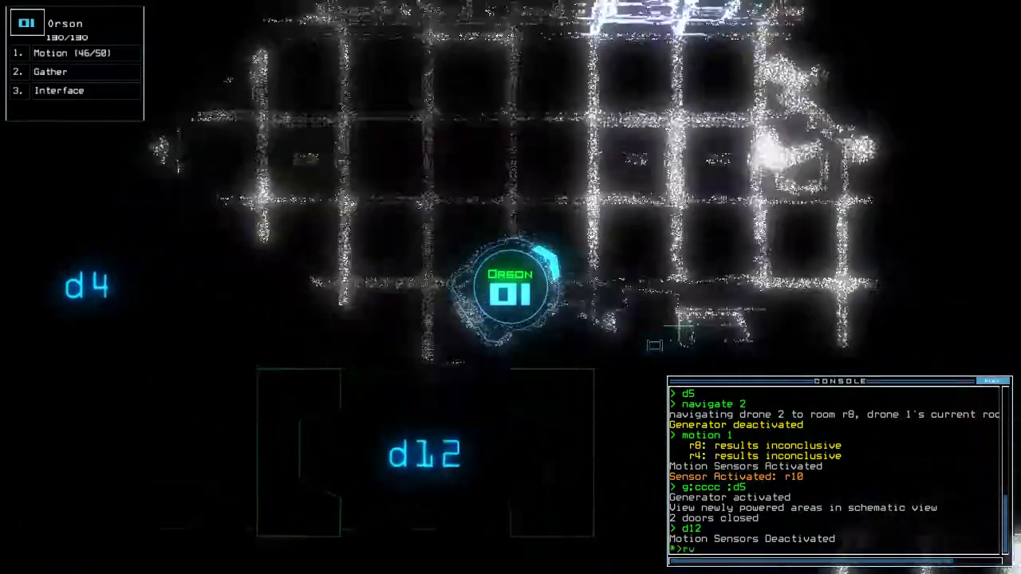
pyautogui.press('Return')
pyautogui.write('g')
pyautogui.press('Return')
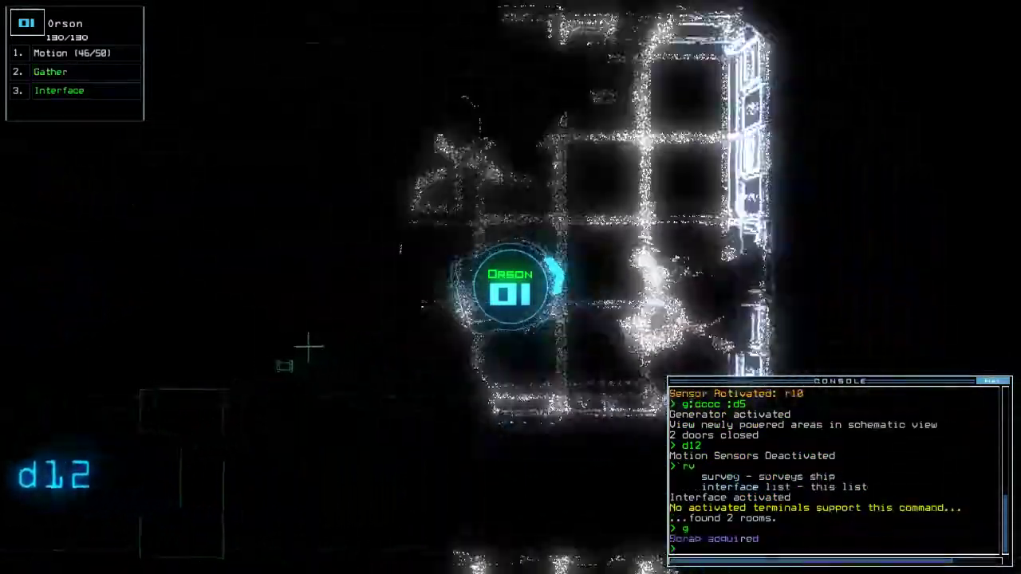
pyautogui.press('Left')
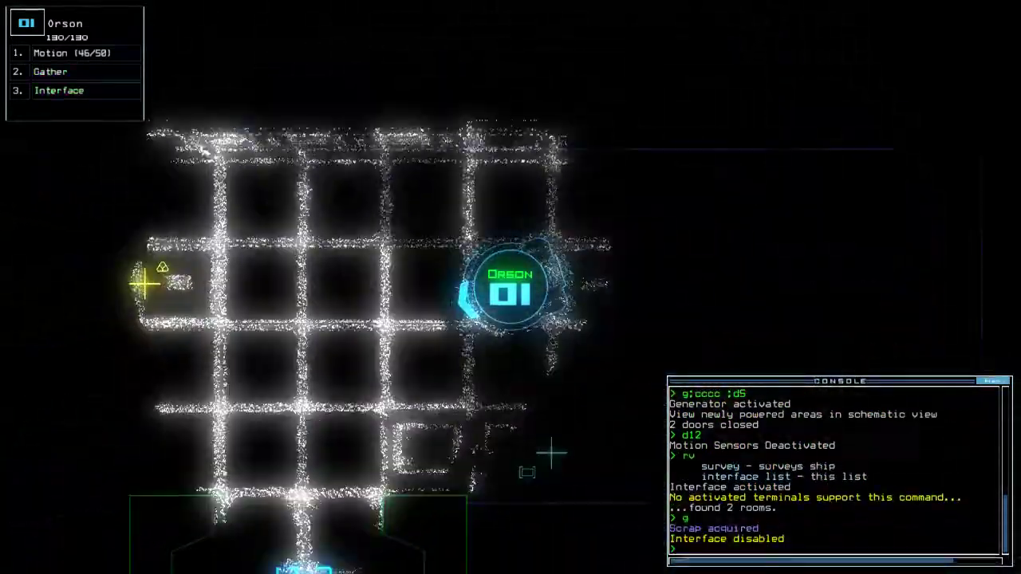
pyautogui.write('g')
pyautogui.press('Return')
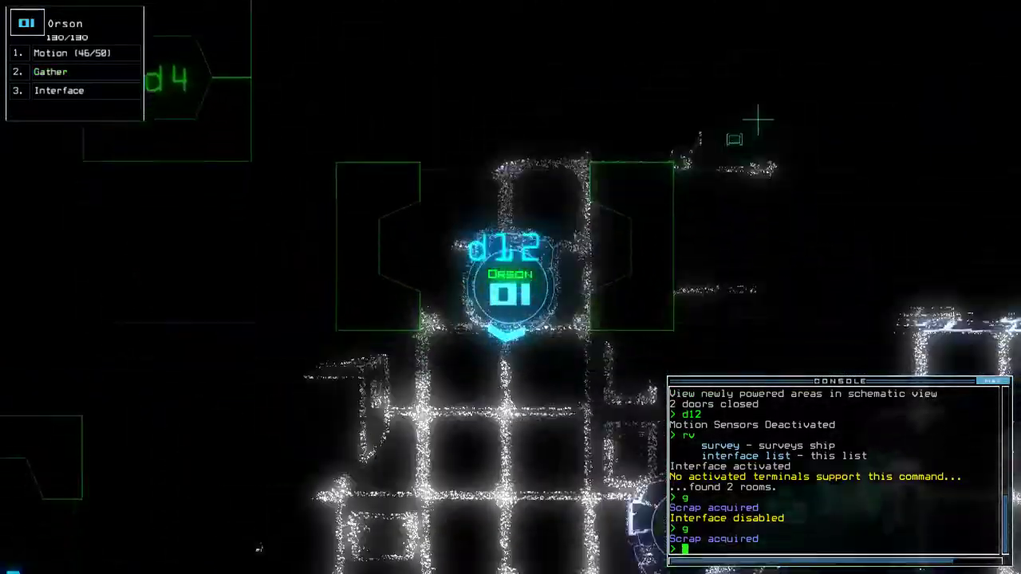
pyautogui.write('d11')
# - Resend drone 1 to door d12 and send drone 2 toward room r4
pyautogui.press('BackSpace')
pyautogui.write('2')
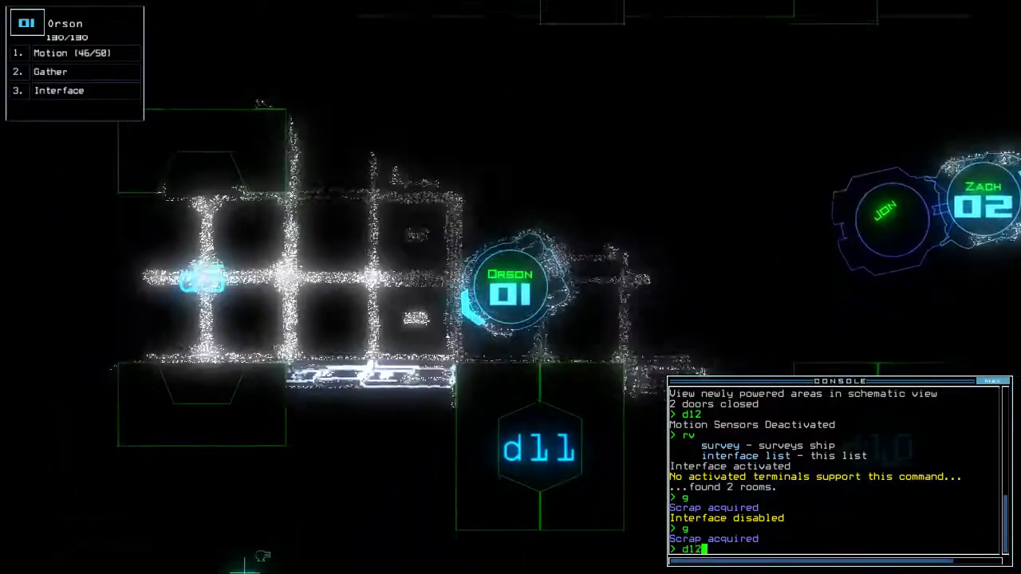
pyautogui.press('Return')
pyautogui.write('navigate 2')
pyautogui.press('Return')
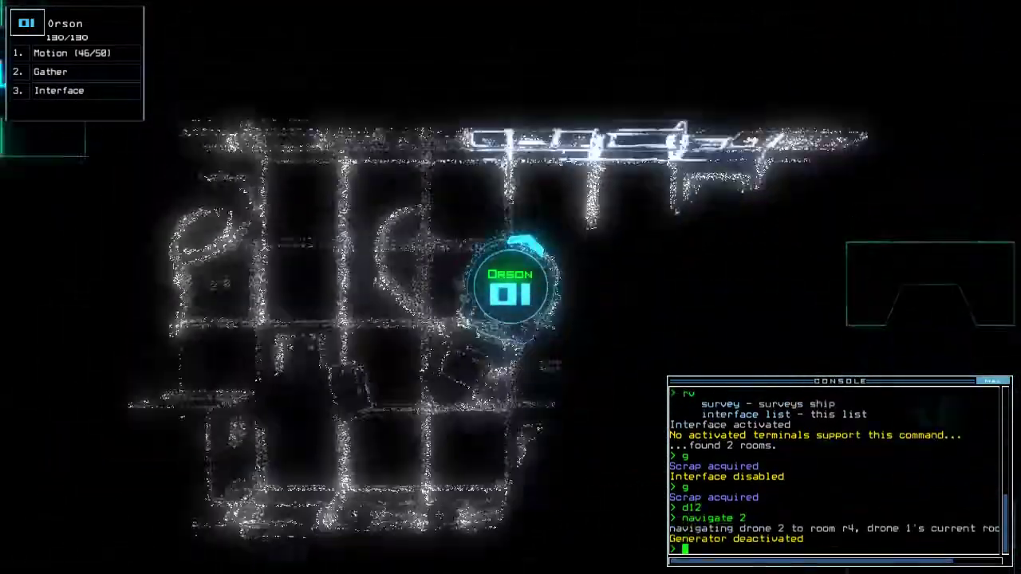
# - With drone 2 selected, restore generator power, close two doors, and open door d4
pyautogui.press('2')
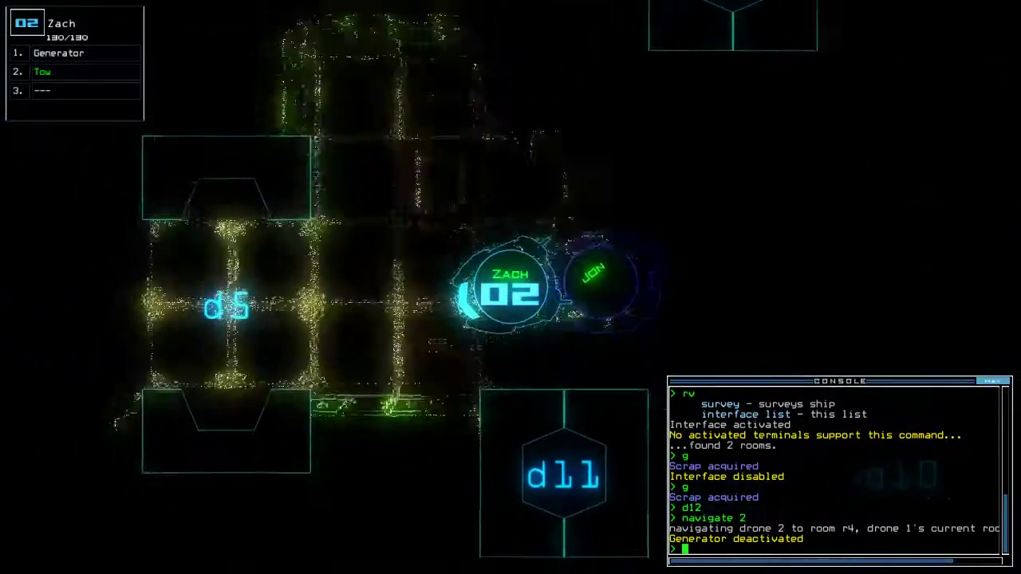
pyautogui.write('g;cc')
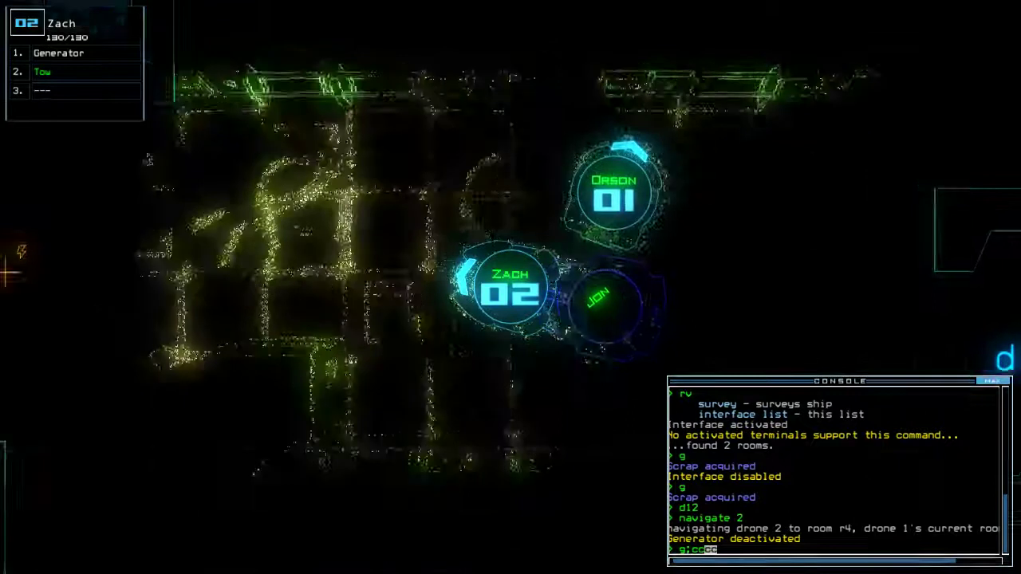
pyautogui.press('Return')
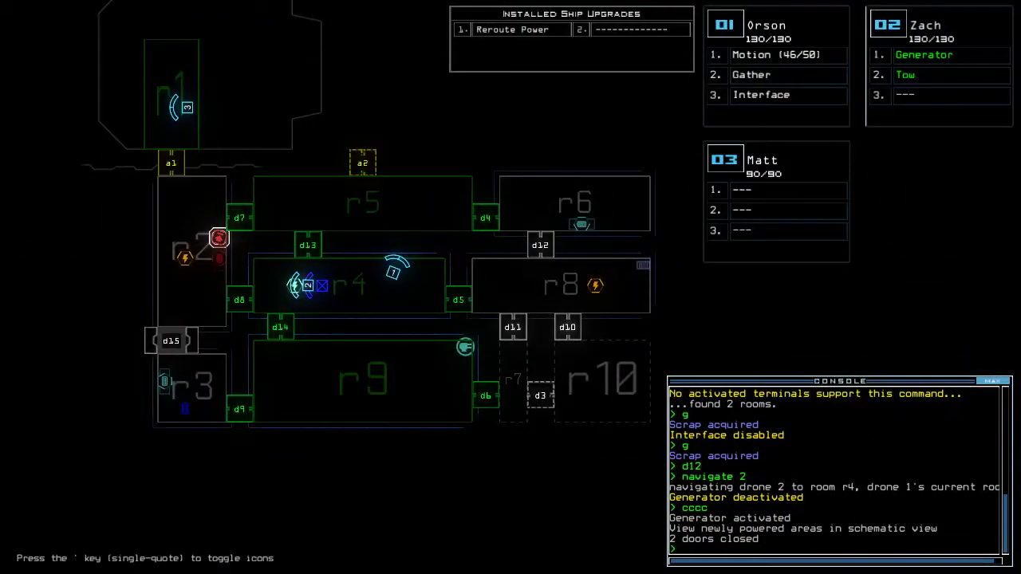
pyautogui.press('space')
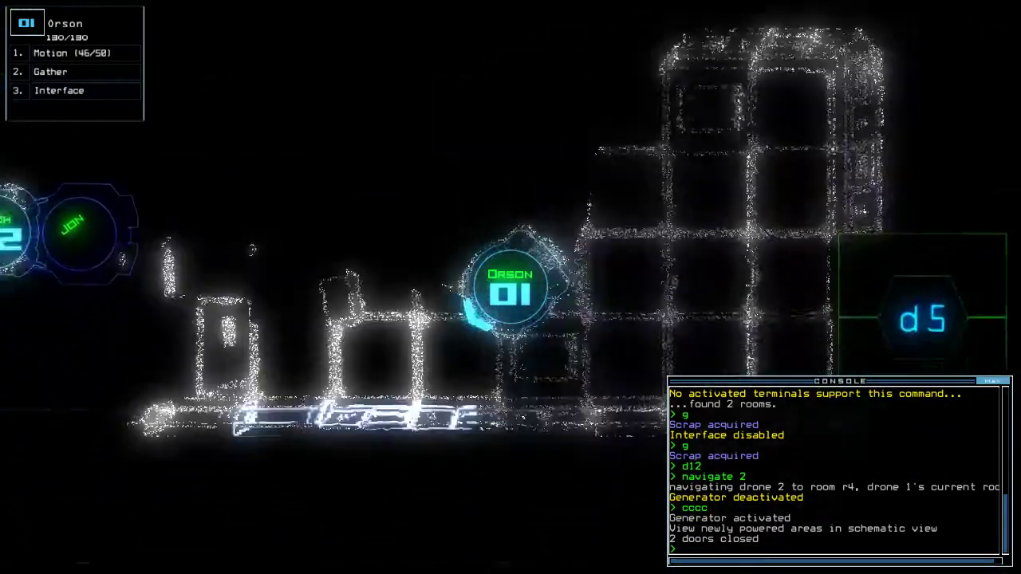
pyautogui.press('space')
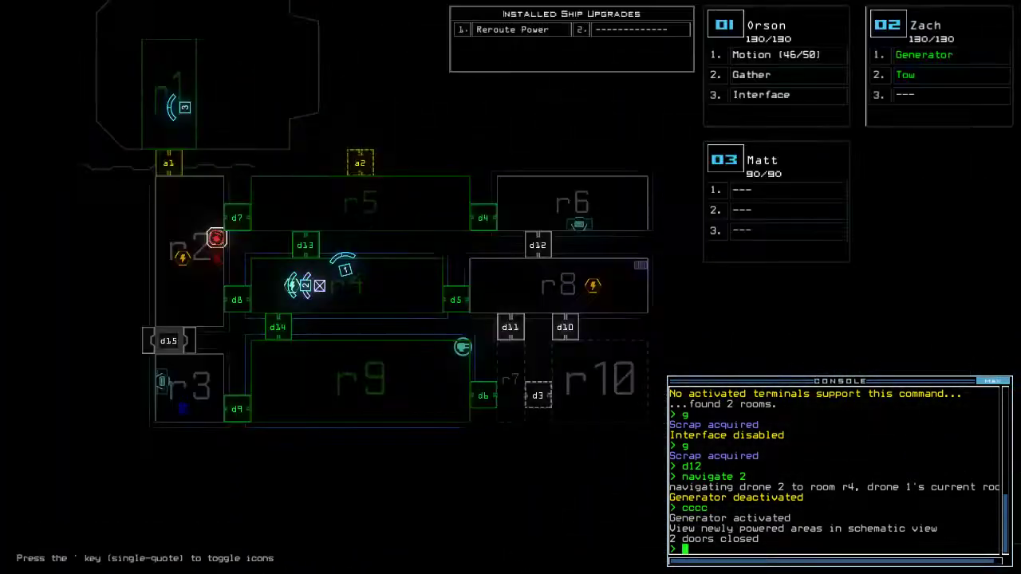
pyautogui.write('d4')
pyautogui.press('Return')
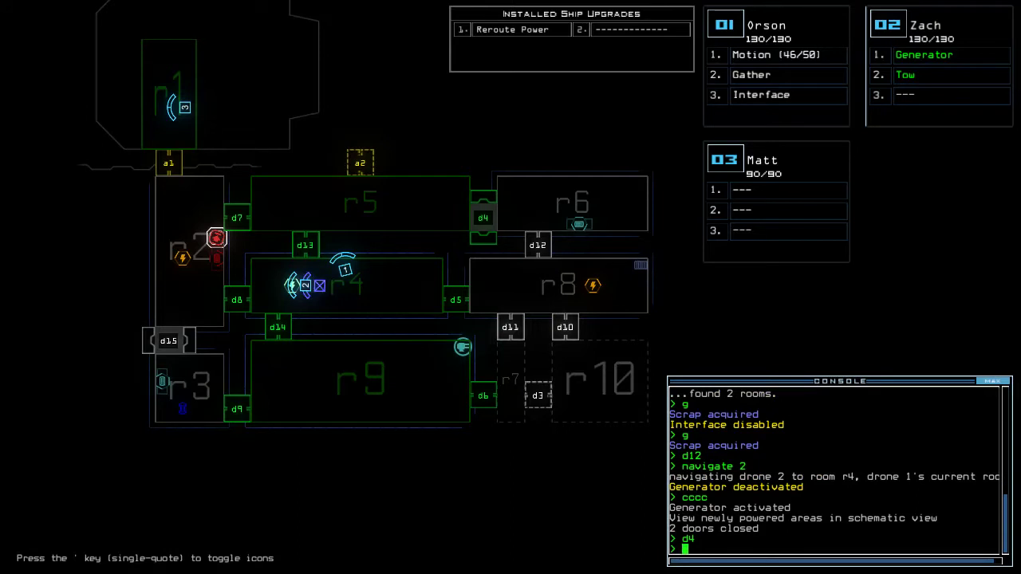
# - Run a motion scan, which proves inconclusive and trips the r5 sensor
pyautogui.press('space')
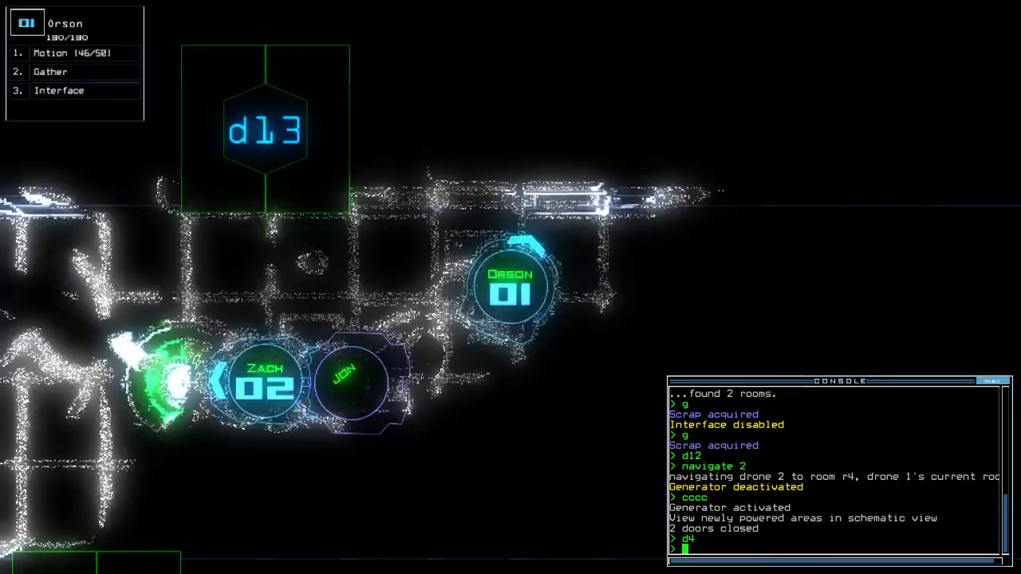
pyautogui.write('mo')
pyautogui.press('space')
pyautogui.write('motion')
pyautogui.press('Return')
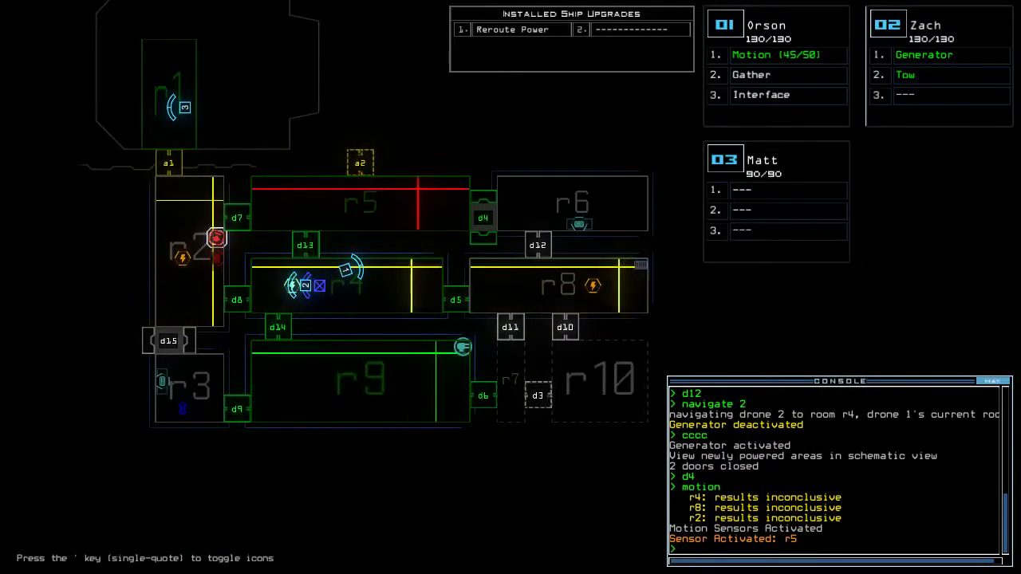
# - Move the Shield module from the towed drone onto drone 2 (Zach)
pyautogui.press('space')
pyautogui.press('e')
pyautogui.press('Return')
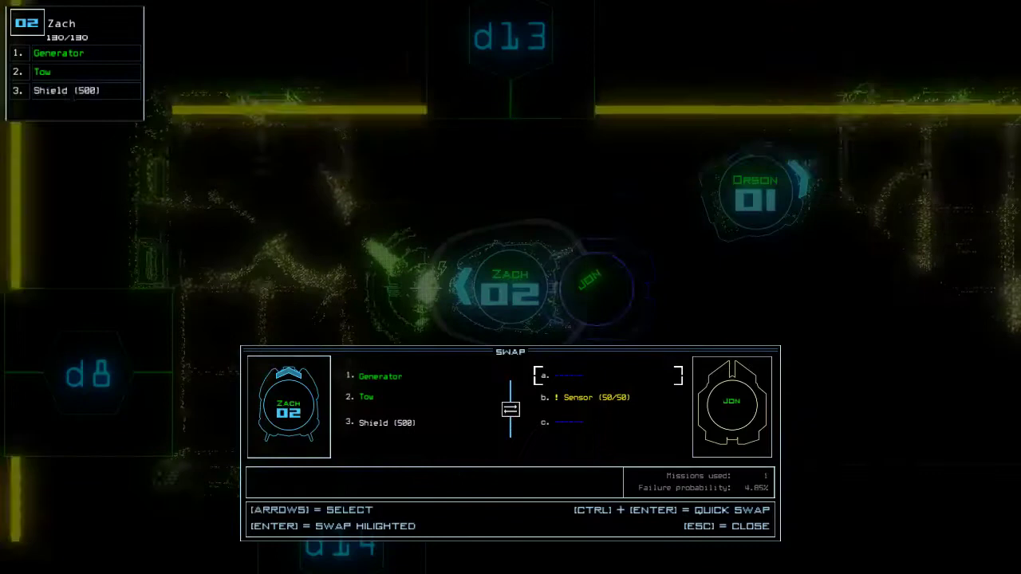
pyautogui.press('Escape')
# - Reissue 'd4' and send drone 1 (Orson) through door d13
pyautogui.press('space')
pyautogui.write('d4')
pyautogui.press('Return')
pyautogui.press('space')
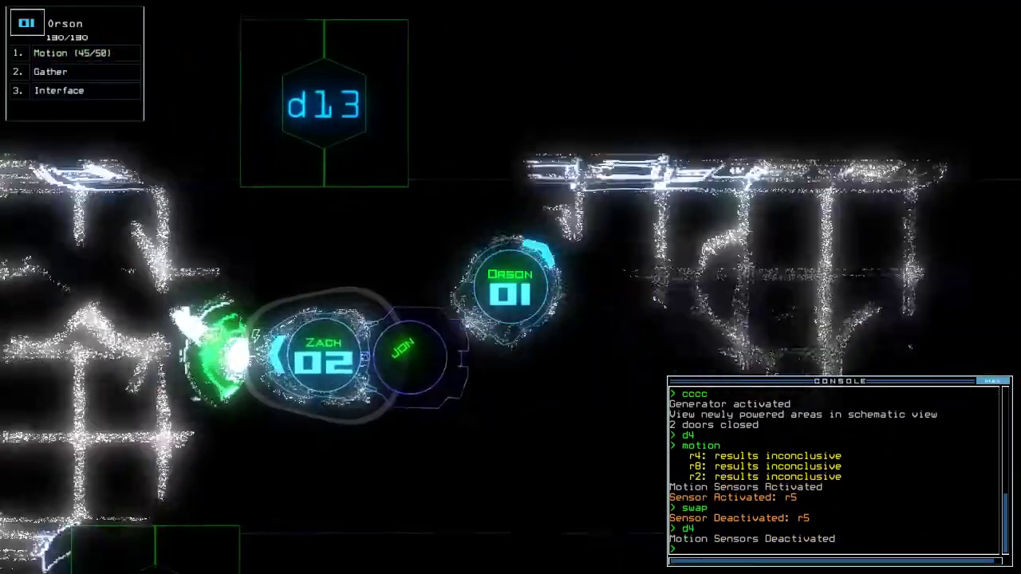
pyautogui.write('d13')
pyautogui.press('Return')
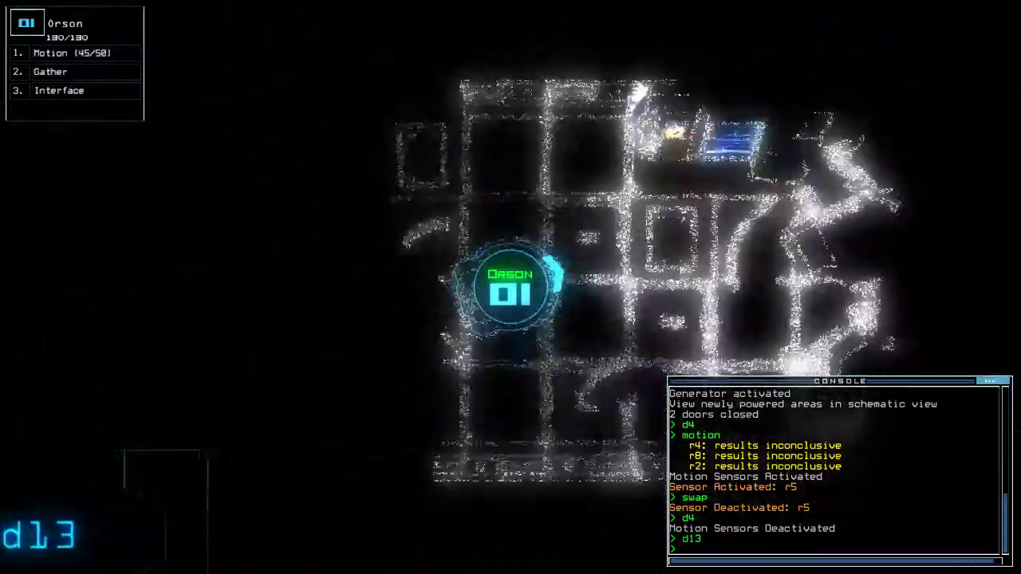
pyautogui.write('rv')
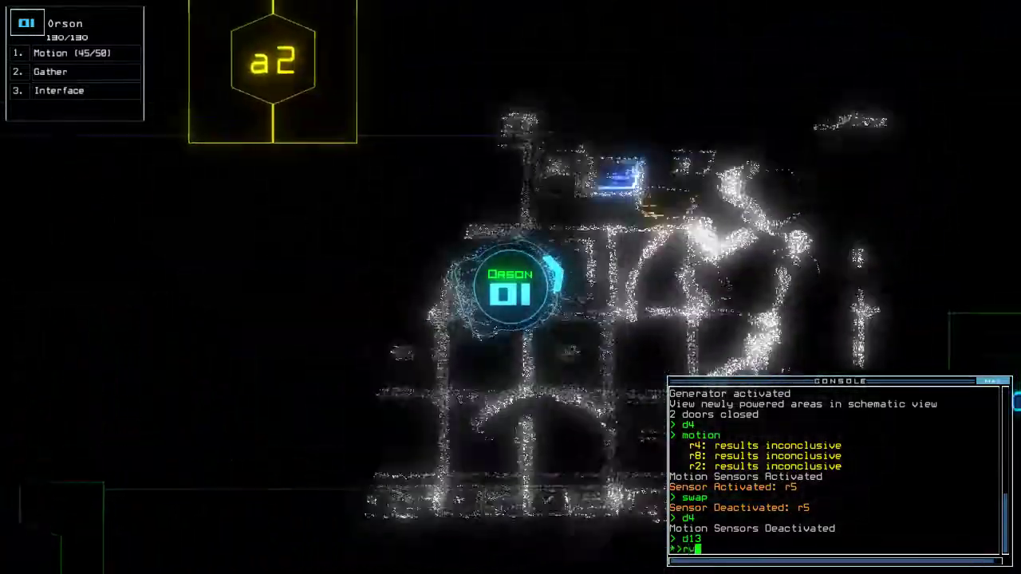
# - Scan nearby rooms with the interface and collect scrap with drone 1
pyautogui.press('Return')
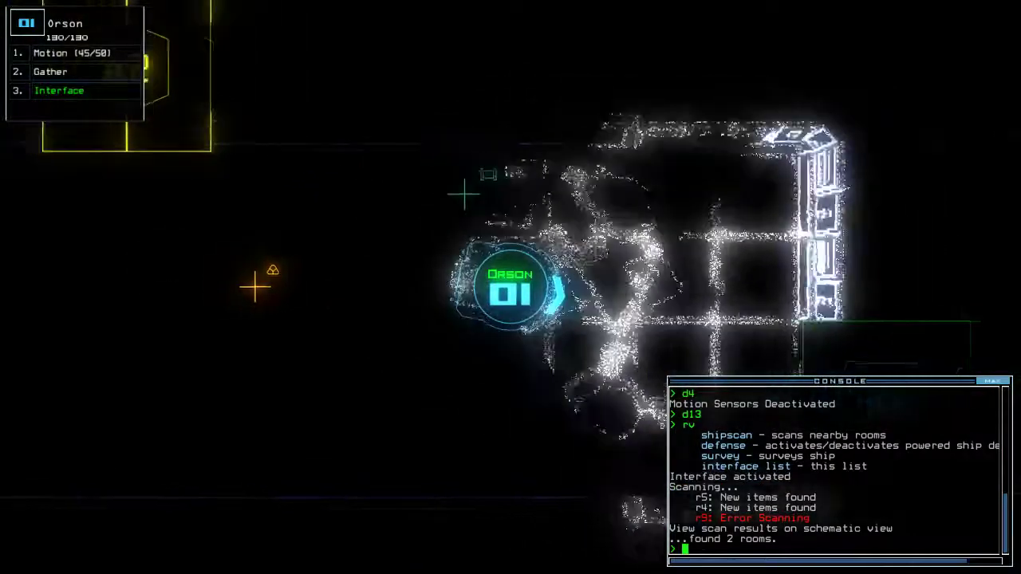
pyautogui.write('g')
pyautogui.press('Return')
pyautogui.press('space')
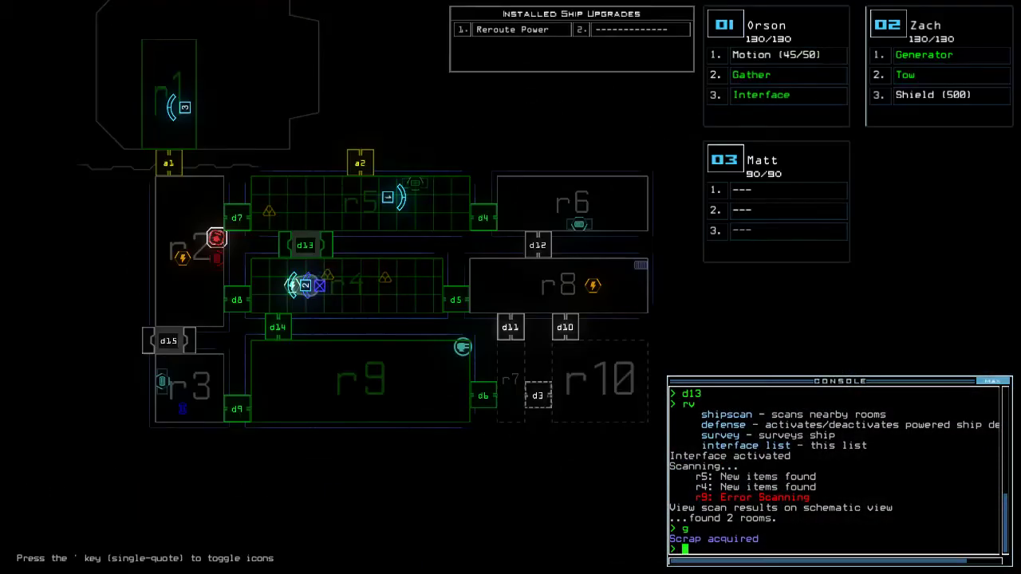
pyautogui.write('reroute r')
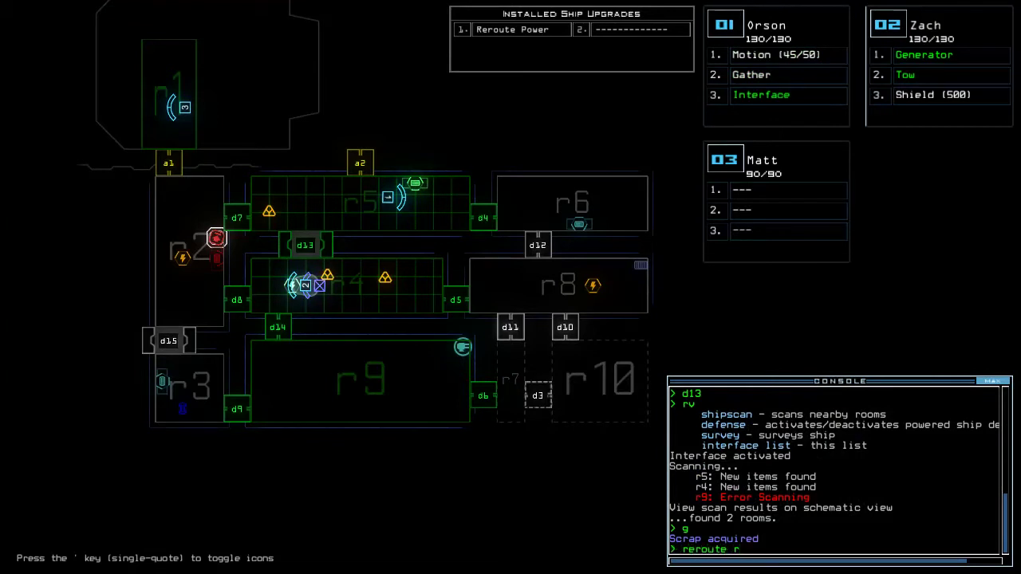
pyautogui.write('2')
# - Reroute power to rooms r4, r5 and r6, then rescan for items
pyautogui.press('Return')
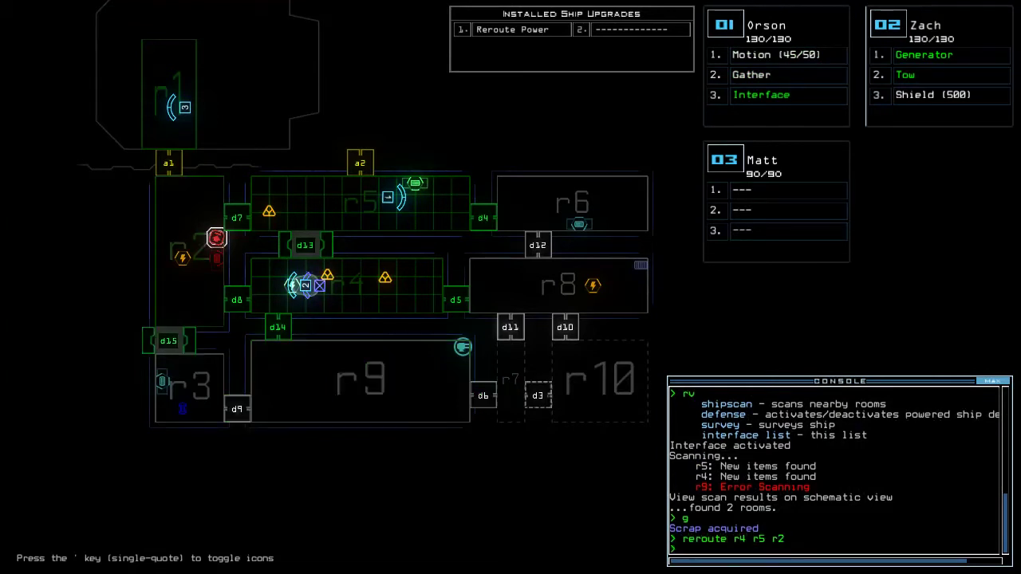
pyautogui.write('rv')
pyautogui.press('Return')
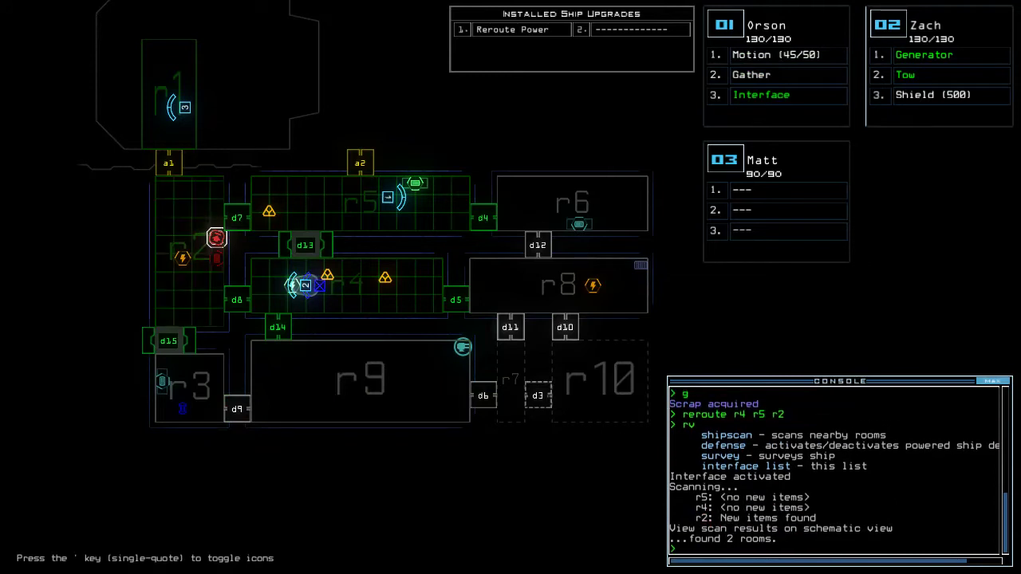
pyautogui.press('Up')
pyautogui.press('Up')
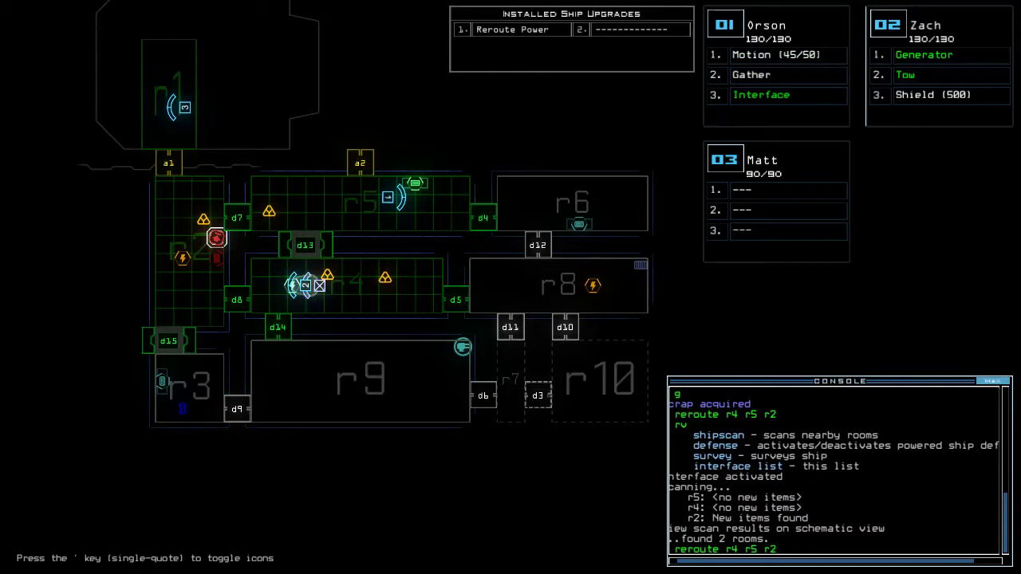
pyautogui.press('BackSpace')
pyautogui.write('6')
pyautogui.press('Return')
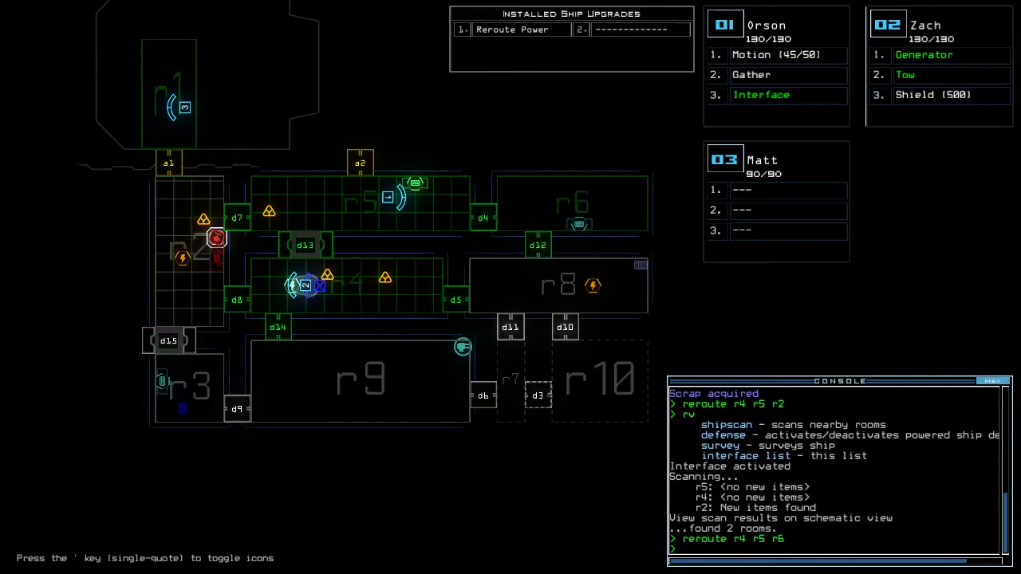
pyautogui.write('sh')
# - Raise the shield and run a ship scan, finding items in r6
pyautogui.press('Return')
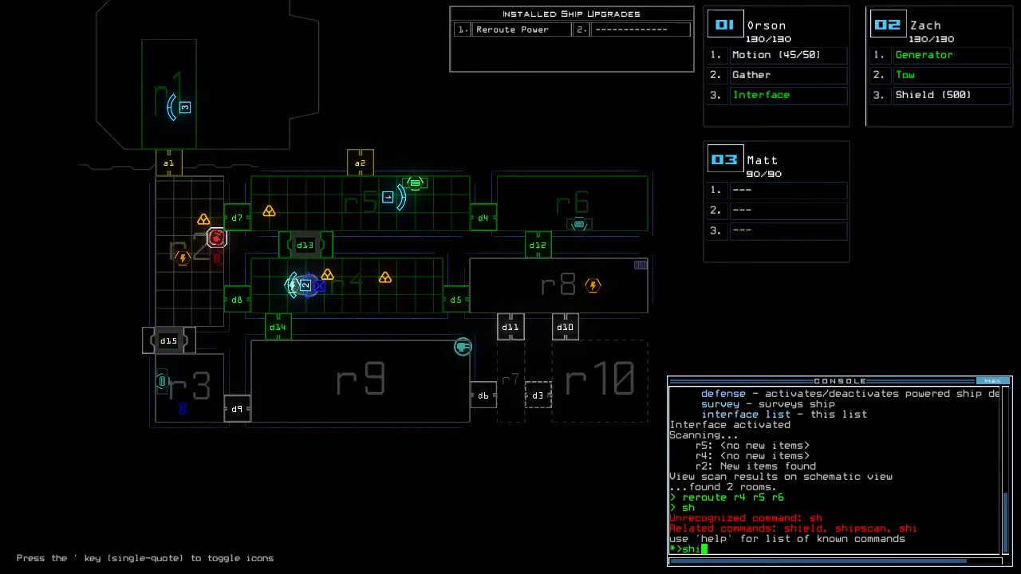
pyautogui.press('Return')
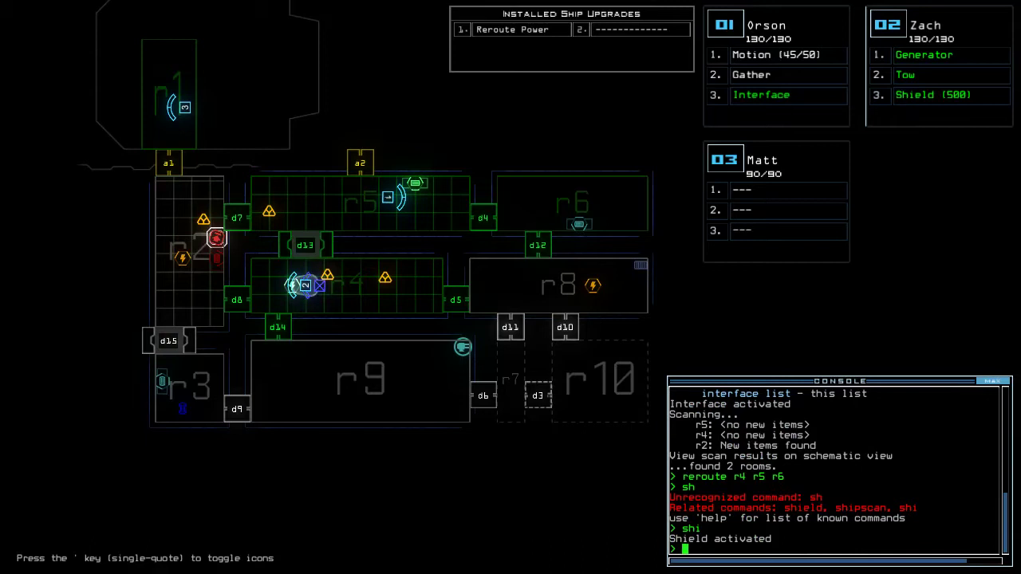
pyautogui.write('pscan')
pyautogui.press('Return')
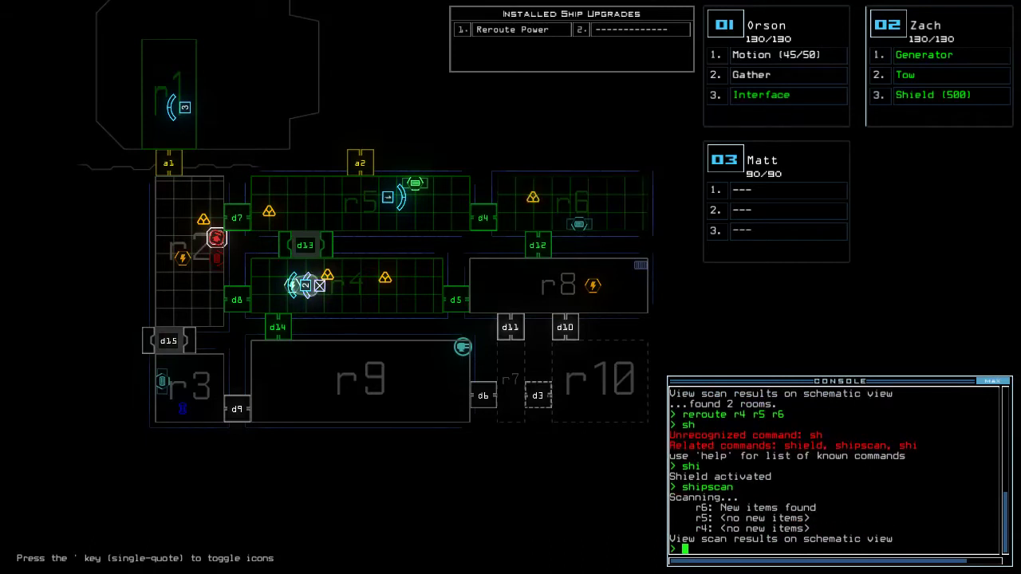
# - Reroute power to r4, r5 and r8 instead, then rescan via 'rv'
pyautogui.press('Up')
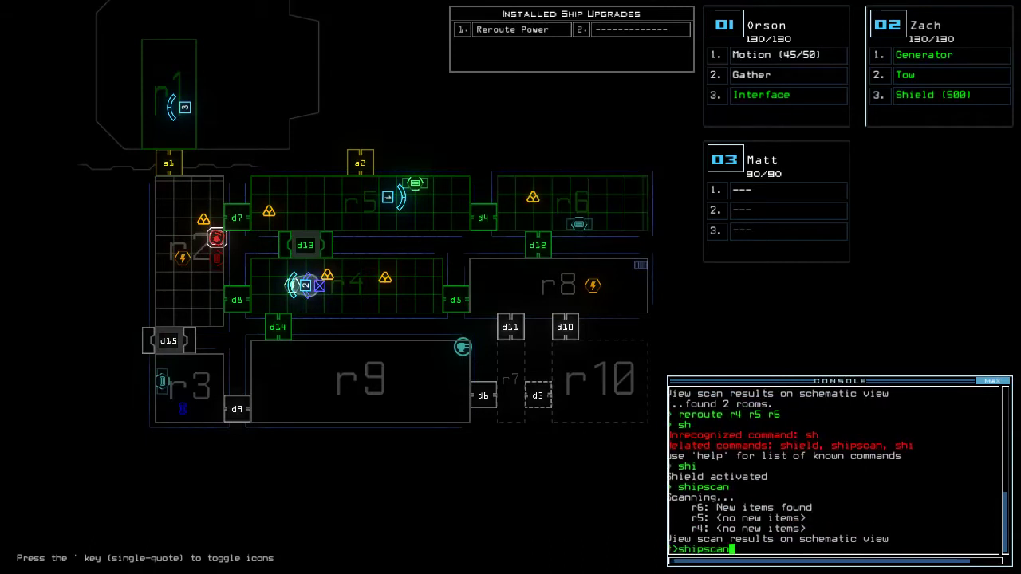
pyautogui.press('Up')
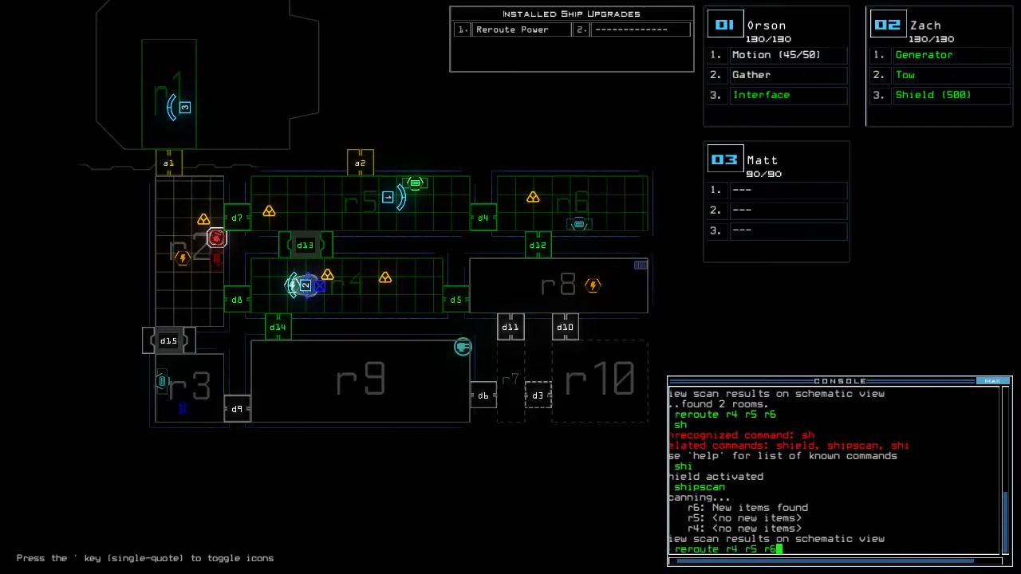
pyautogui.write('8')
pyautogui.press('Return')
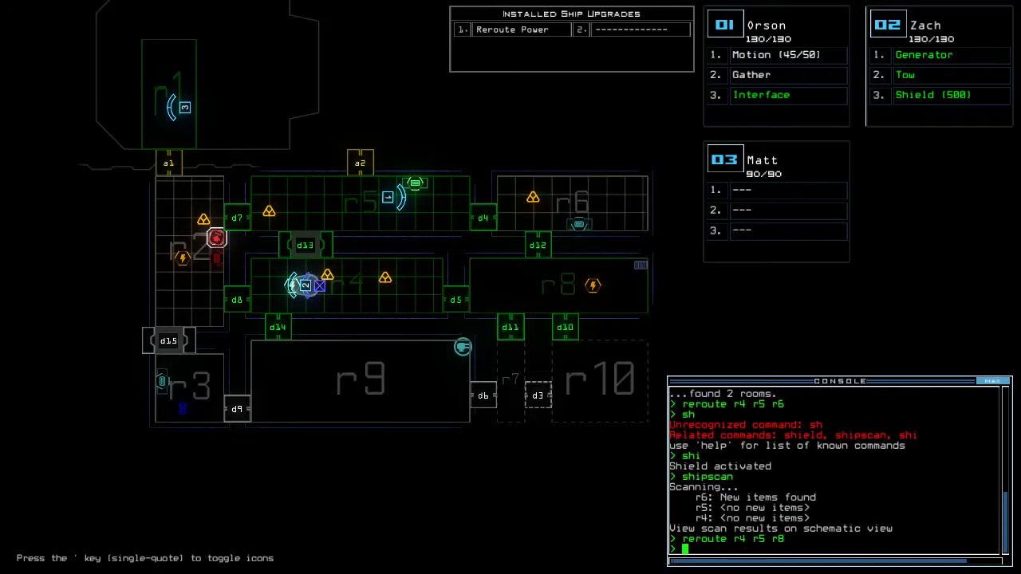
pyautogui.write('rv')
pyautogui.press('Return')
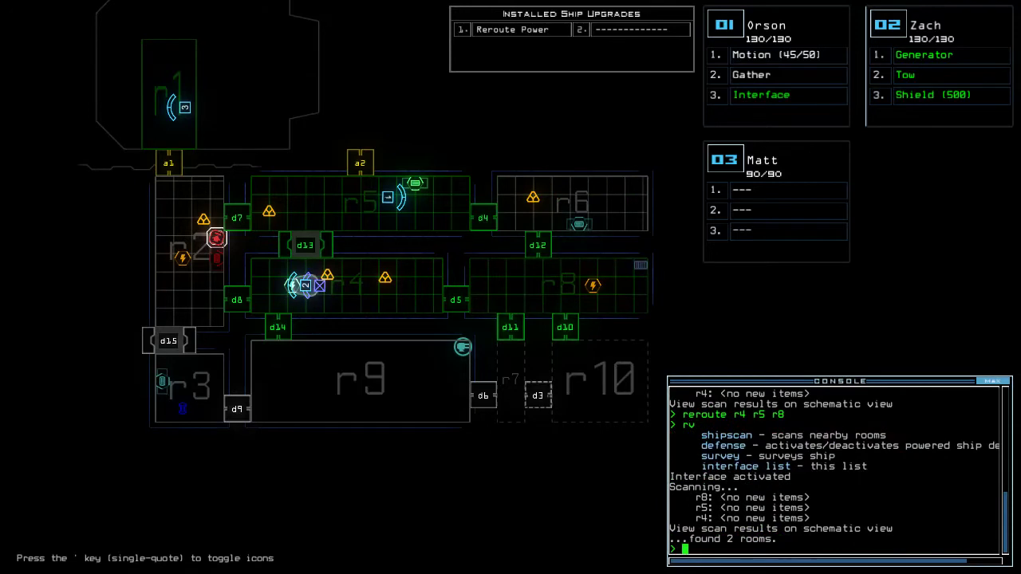
pyautogui.press('space')
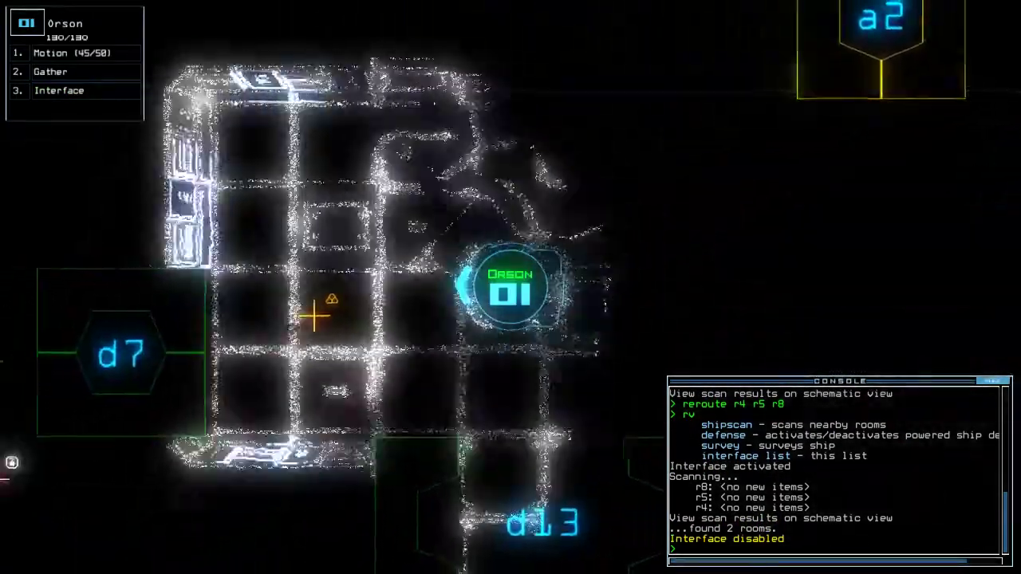
pyautogui.write('g')
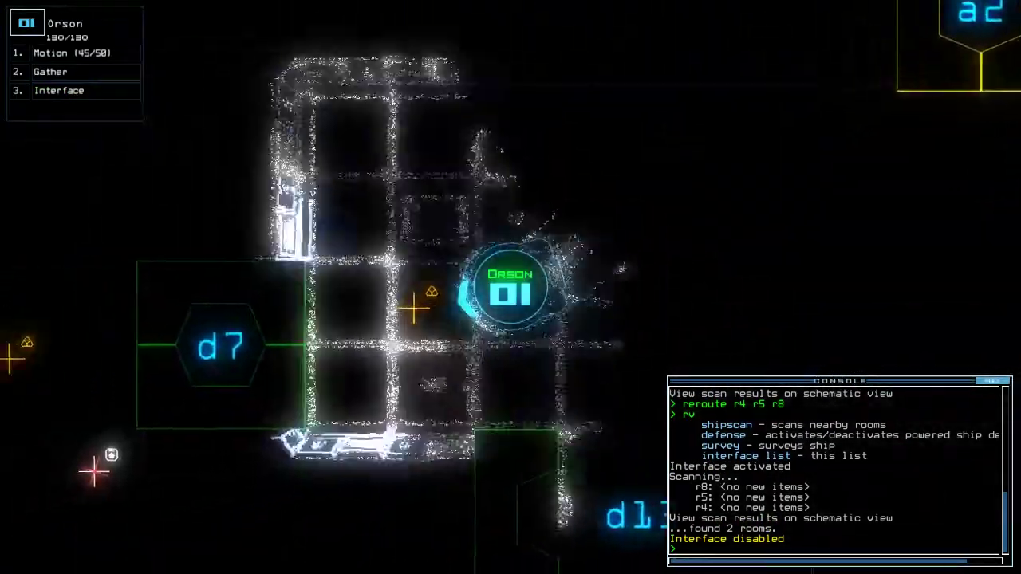
# - Have Orson gather two scrap pieces, close the doors, and head through d7 and d8
pyautogui.press('Return')
pyautogui.write('d7')
pyautogui.press('Return')
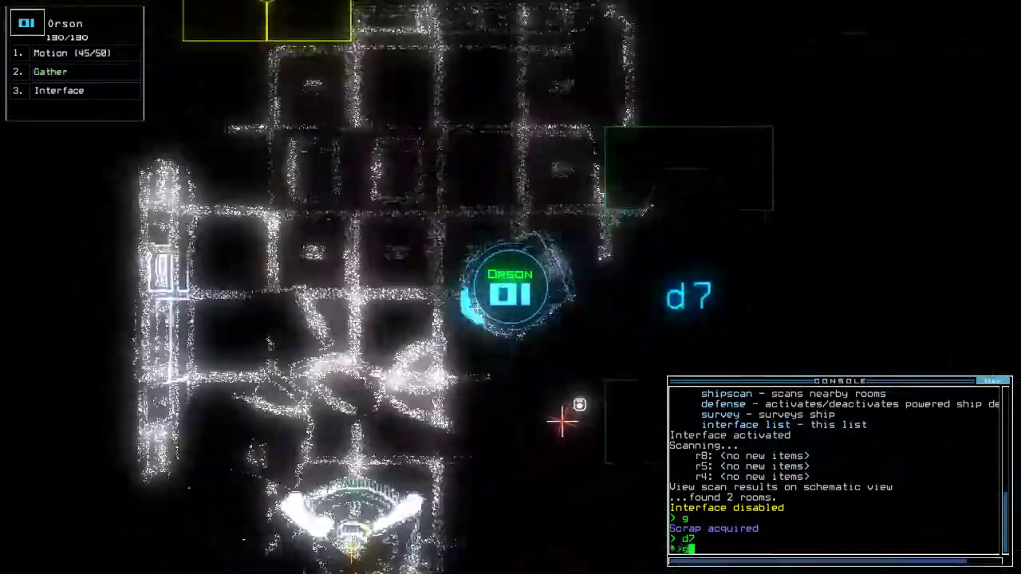
pyautogui.press('Return')
pyautogui.write('d6d8')
pyautogui.press('Return')
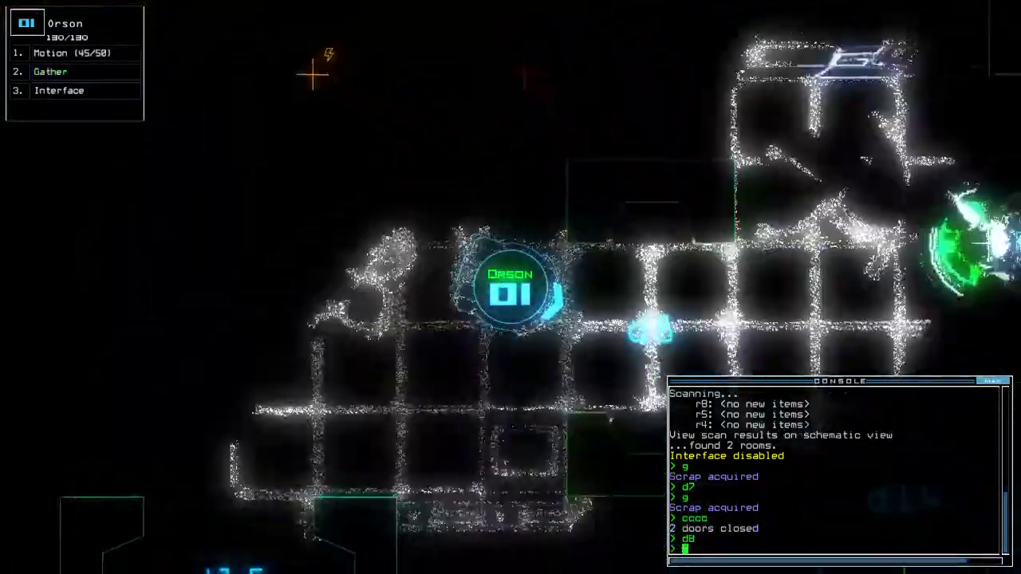
pyautogui.write('d8')
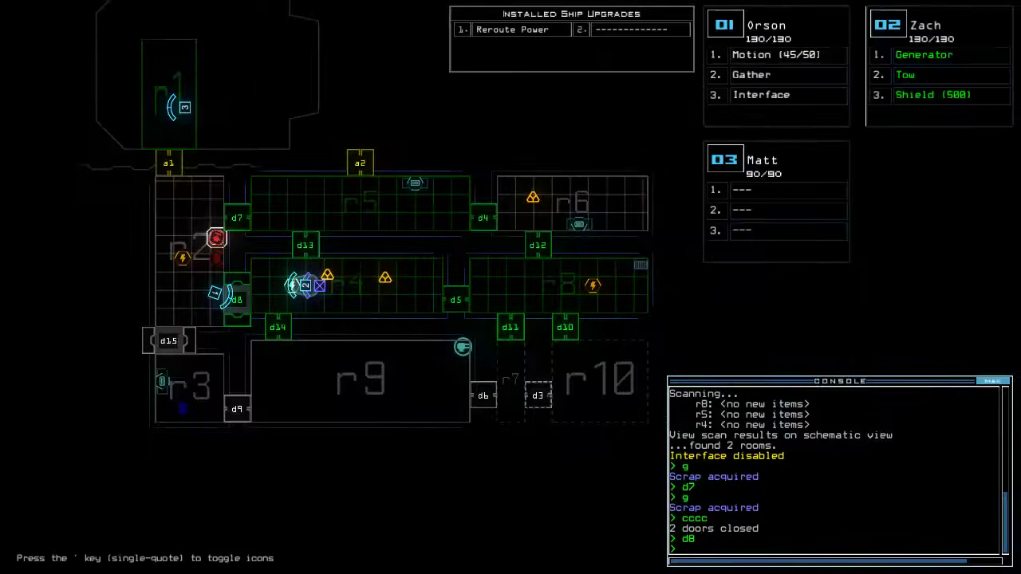
pyautogui.press('Return')
pyautogui.write('swap')
# - Swap Orson's Motion for Zach's Shield, activate the shield, and run 'motion 2'
pyautogui.press('Return')
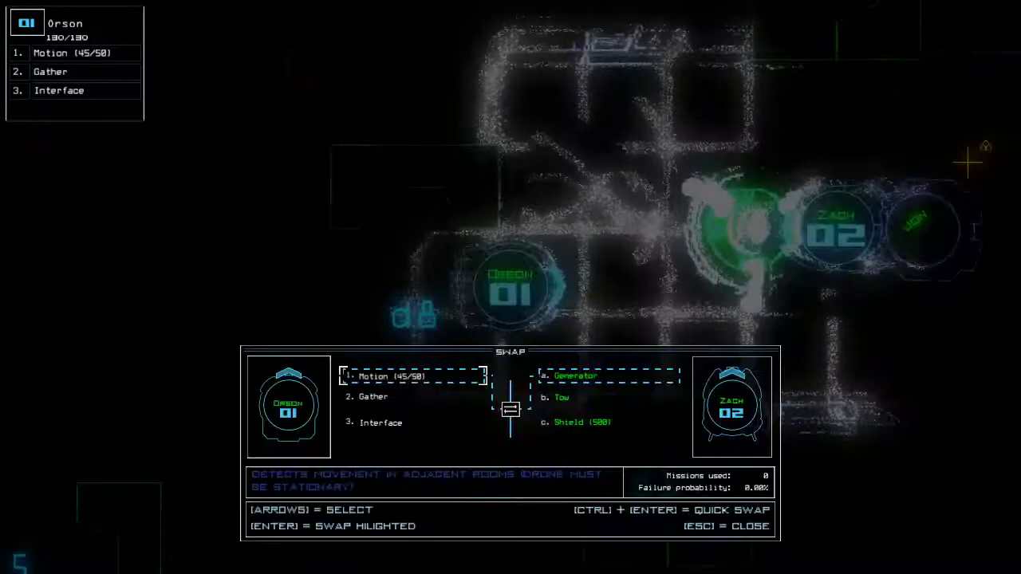
pyautogui.press('Down')
pyautogui.press('Down')
pyautogui.press('Return')
pyautogui.write('sh')
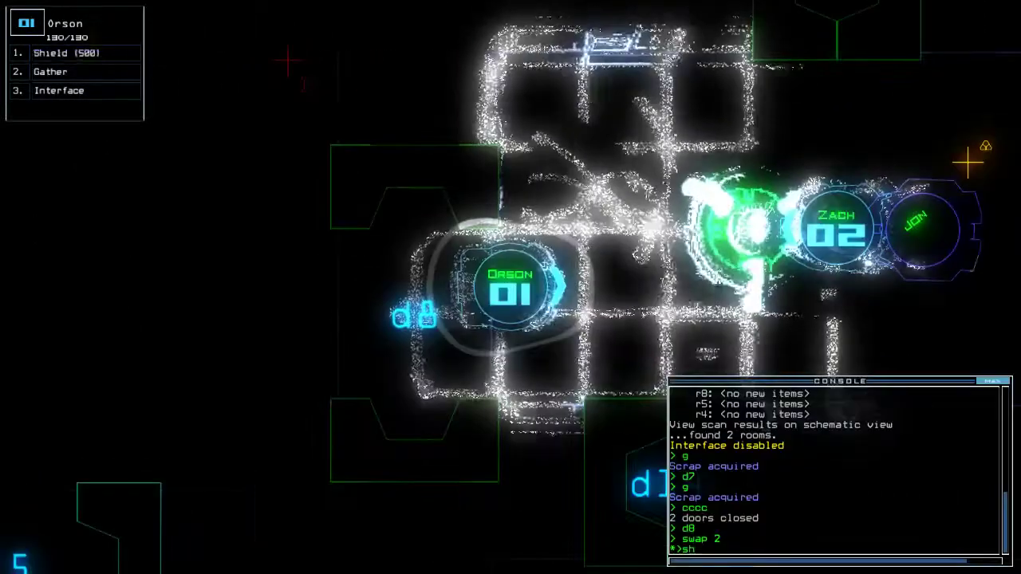
pyautogui.press('Return')
pyautogui.write('shiel')
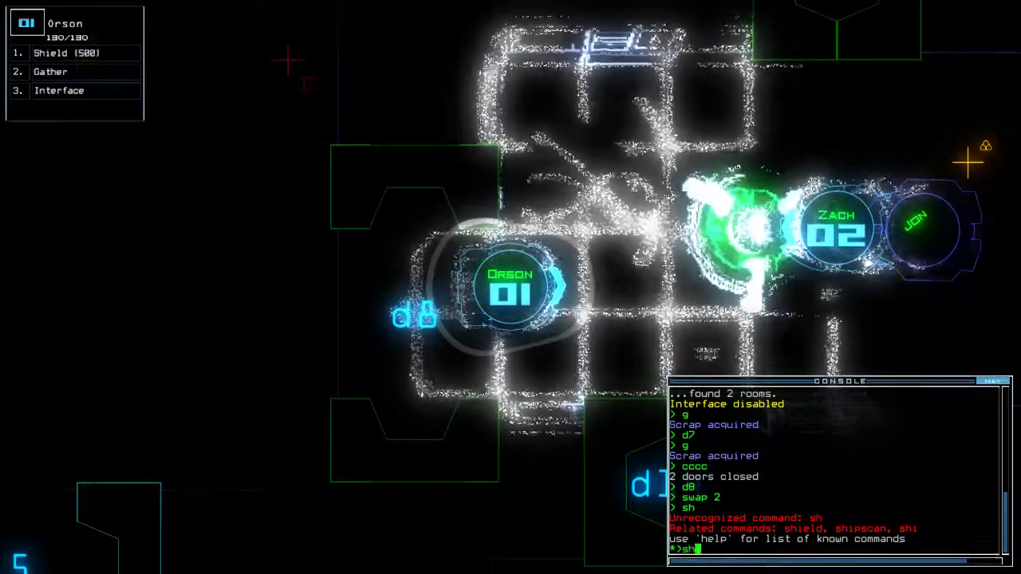
pyautogui.write('d')
pyautogui.press('Return')
pyautogui.write('motion 2')
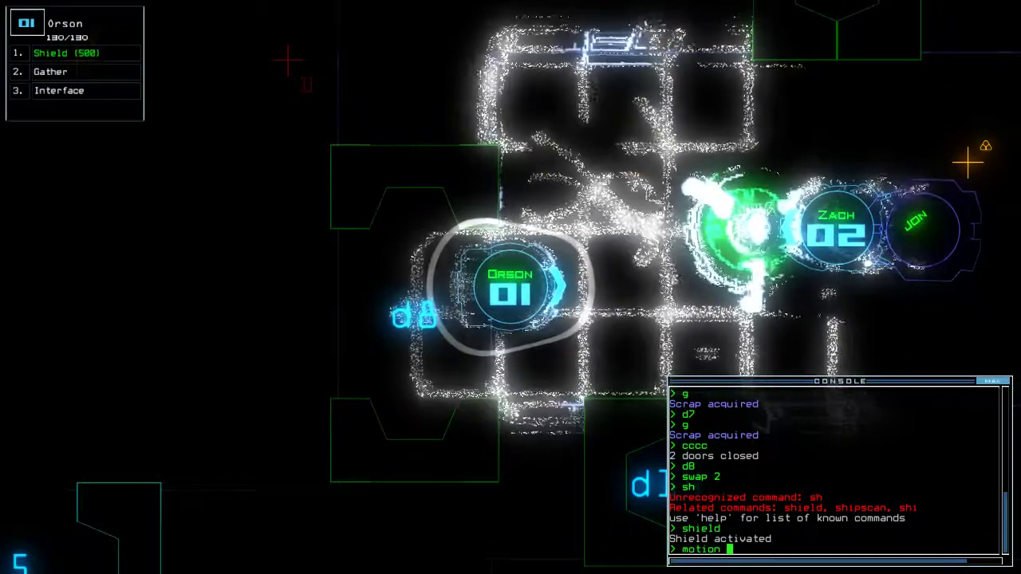
pyautogui.press('Return')
pyautogui.write('4')
# - Open door d4 and have Orson gather two pieces of scrap
pyautogui.press('Return')
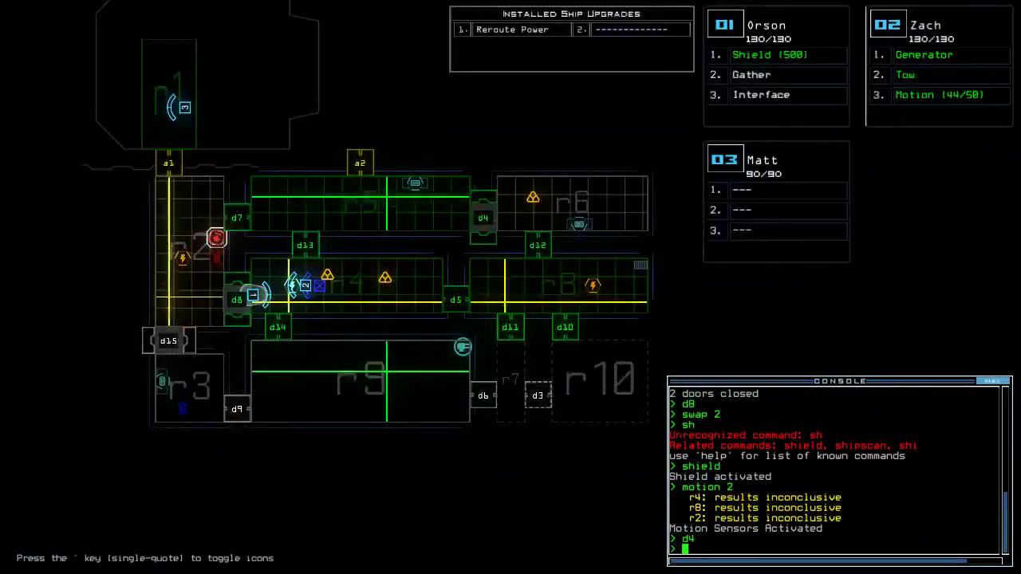
pyautogui.press('1')
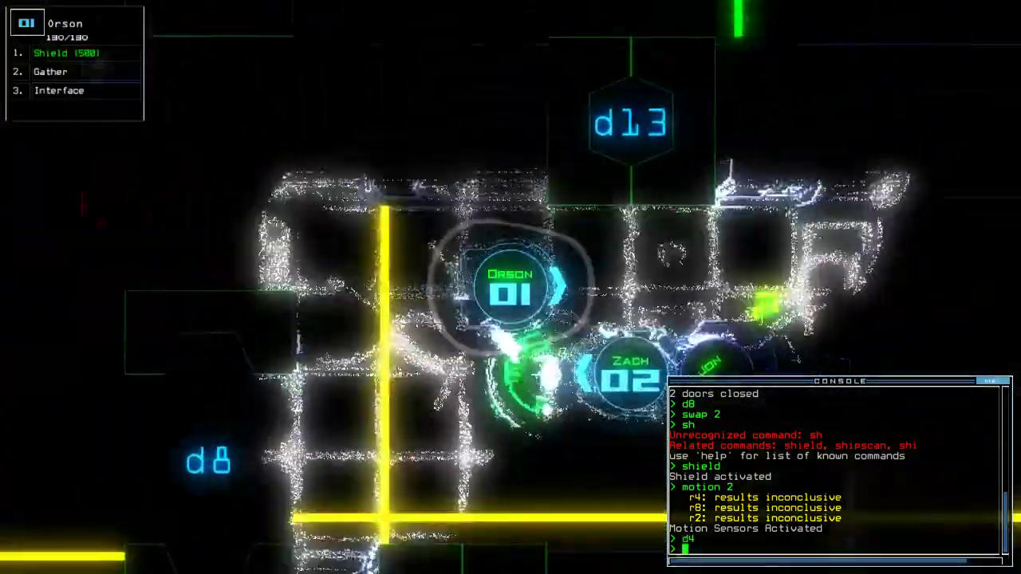
pyautogui.write('g')
pyautogui.press('Return')
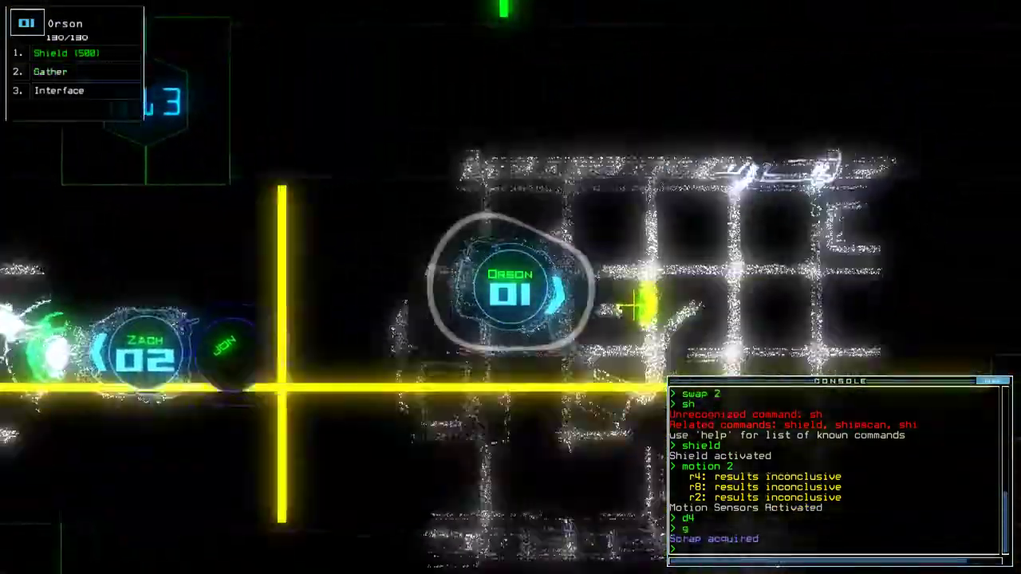
pyautogui.write('g')
pyautogui.press('Return')
# - Close the two open doors and reissue 'd4', watching from Orson's camera
pyautogui.press('1')
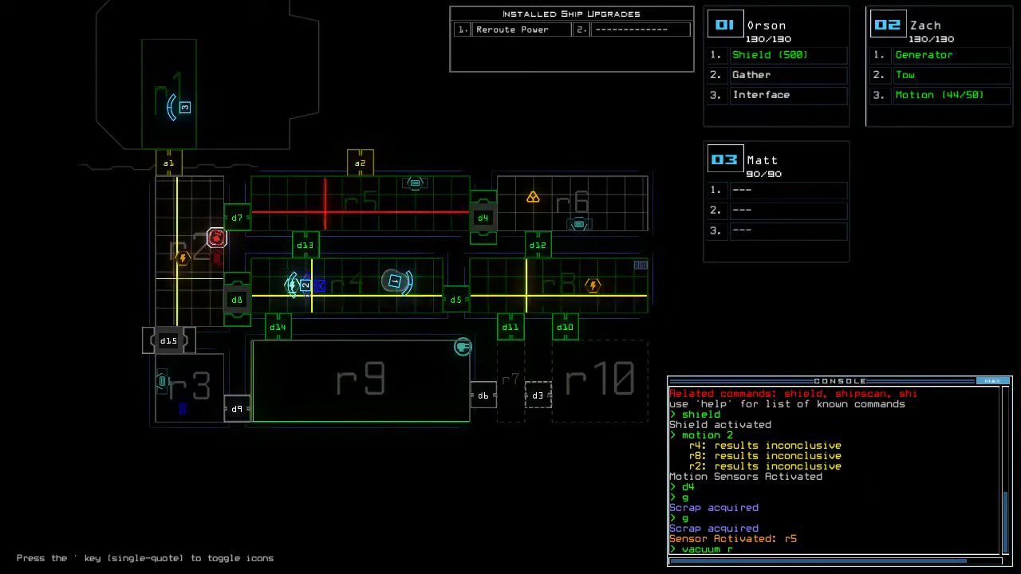
pyautogui.write('cccc')
pyautogui.press('Return')
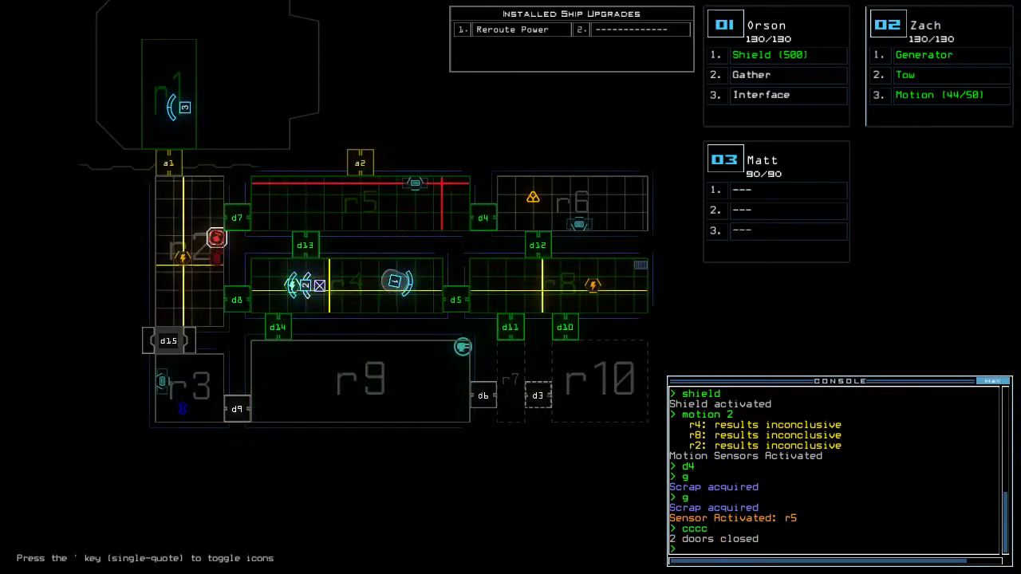
pyautogui.write('d4')
pyautogui.press('Return')
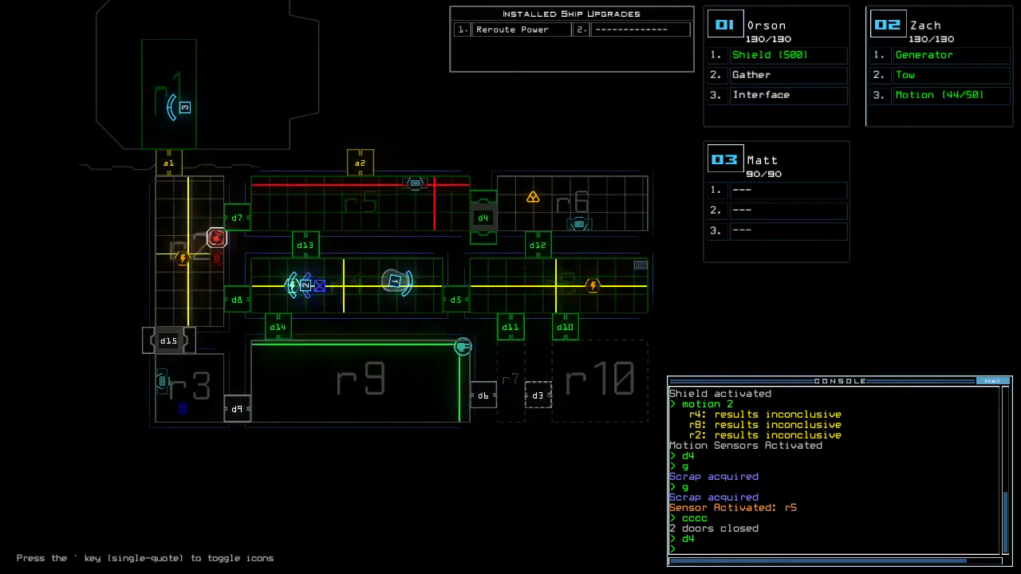
pyautogui.press('1')
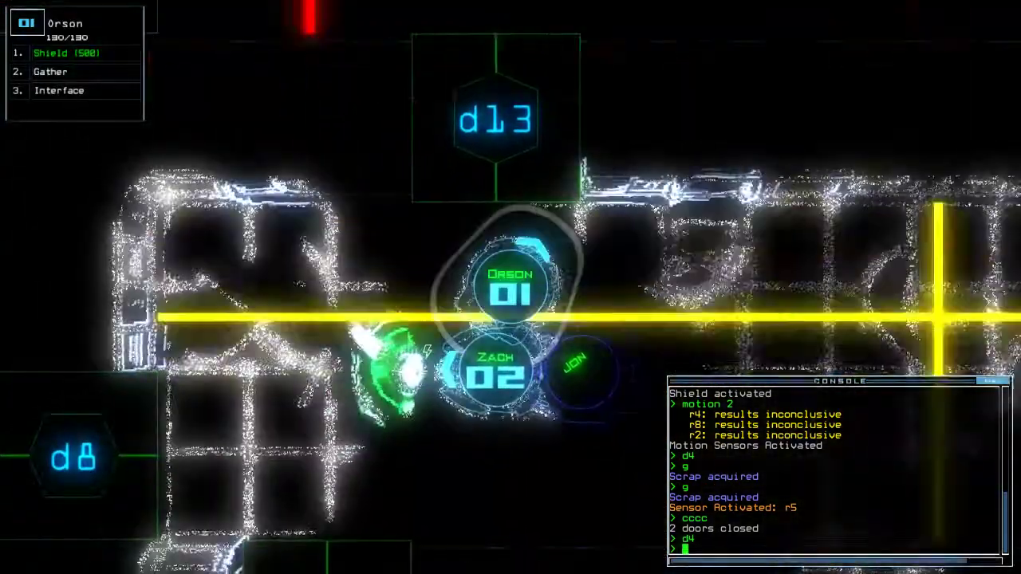
pyautogui.write('swap')
# - Start a module trade with Zach, cancel it, and toggle door d4 again
pyautogui.press('Return')
pyautogui.press('Down')
pyautogui.press('Down')
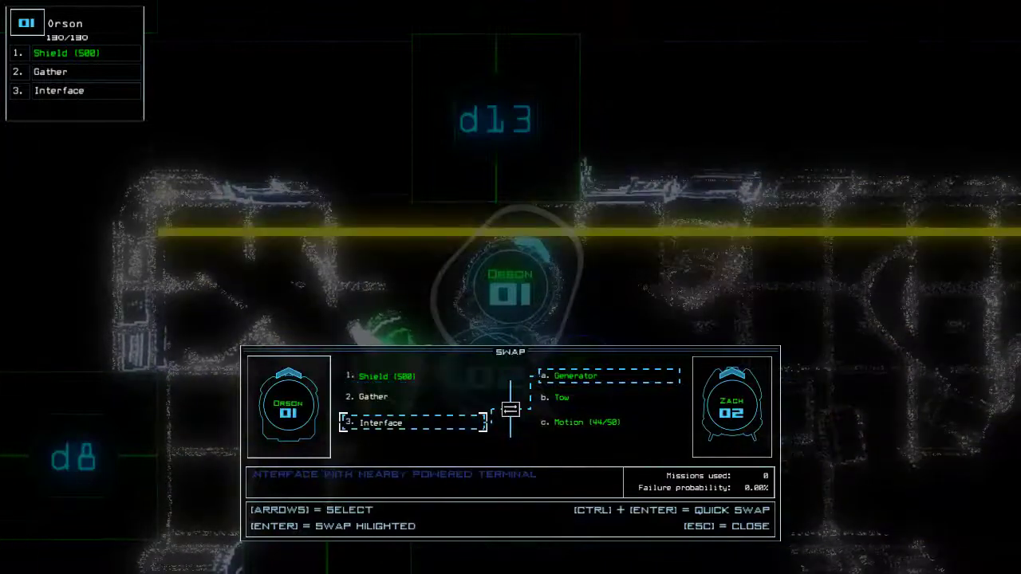
pyautogui.press('Escape')
pyautogui.press('space')
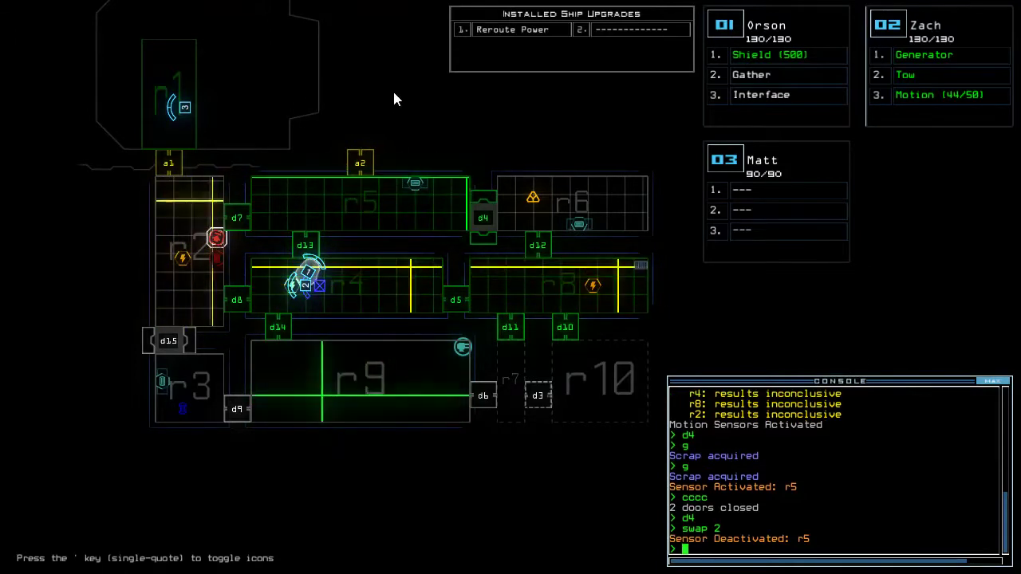
pyautogui.write('d4')
pyautogui.press('Return')
pyautogui.write('swap')
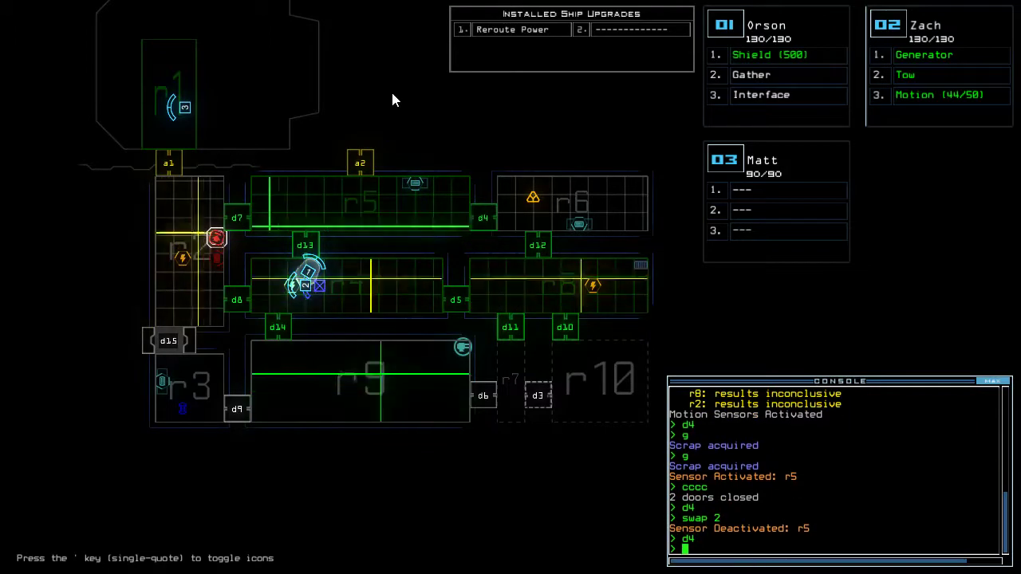
# - Trade Orson's Interface for Zach's Motion sensor and send Orson through d13
pyautogui.press('Return')
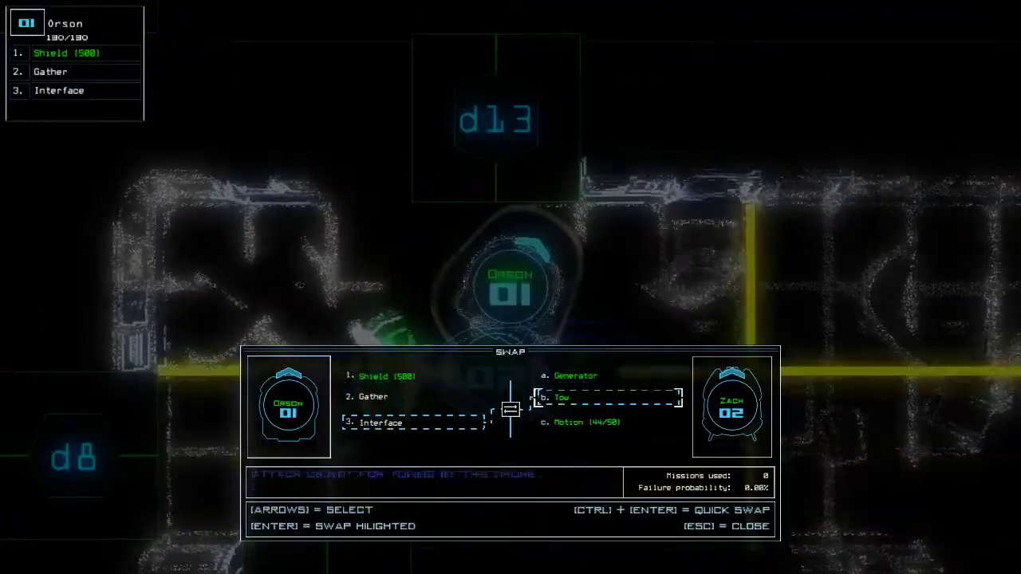
pyautogui.press('Down')
pyautogui.press('Down')
pyautogui.press('Return')
pyautogui.write('d13')
pyautogui.press('Return')
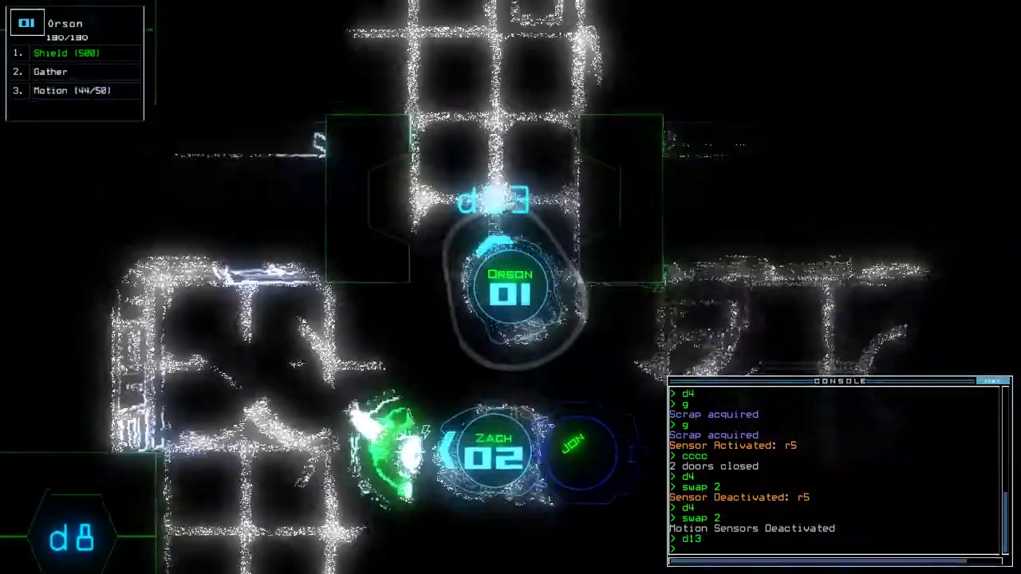
pyautogui.write('d13')
# - Rerun 'd13', scan for motion, open d12 and d4, and have Orson collect r6's scrap
pyautogui.press('Return')
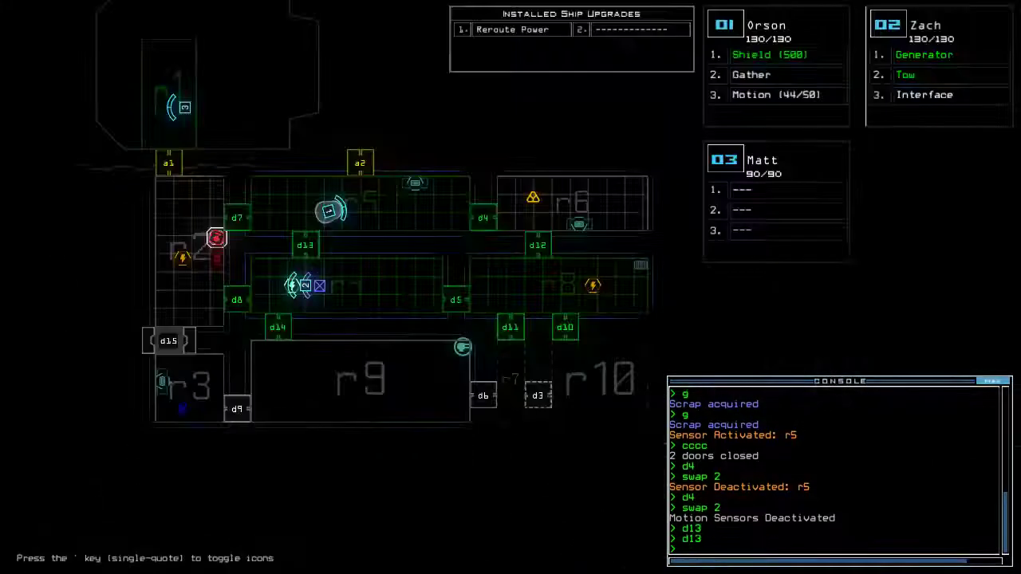
pyautogui.write('1')
pyautogui.press('Return')
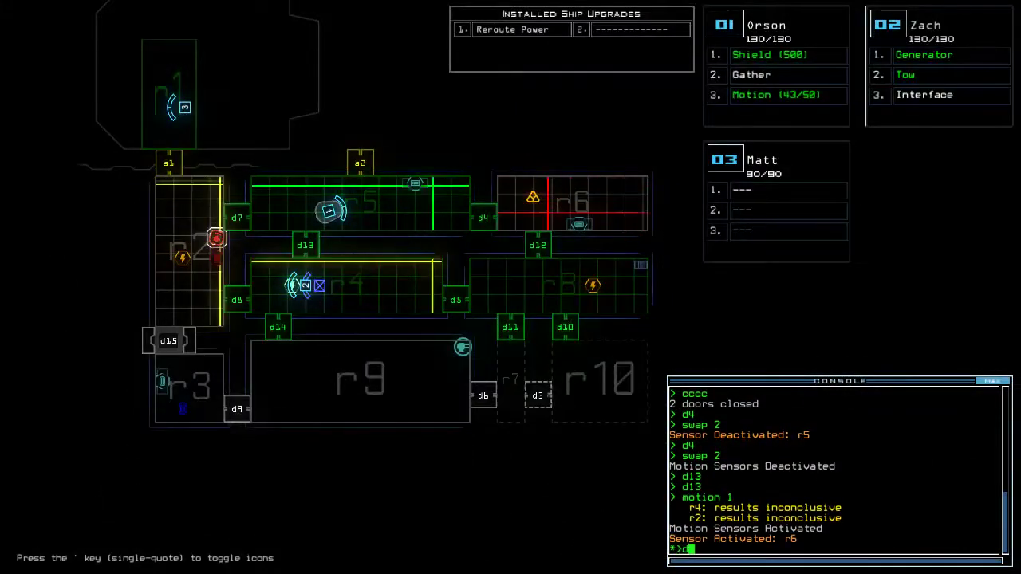
pyautogui.write('12')
pyautogui.press('Return')
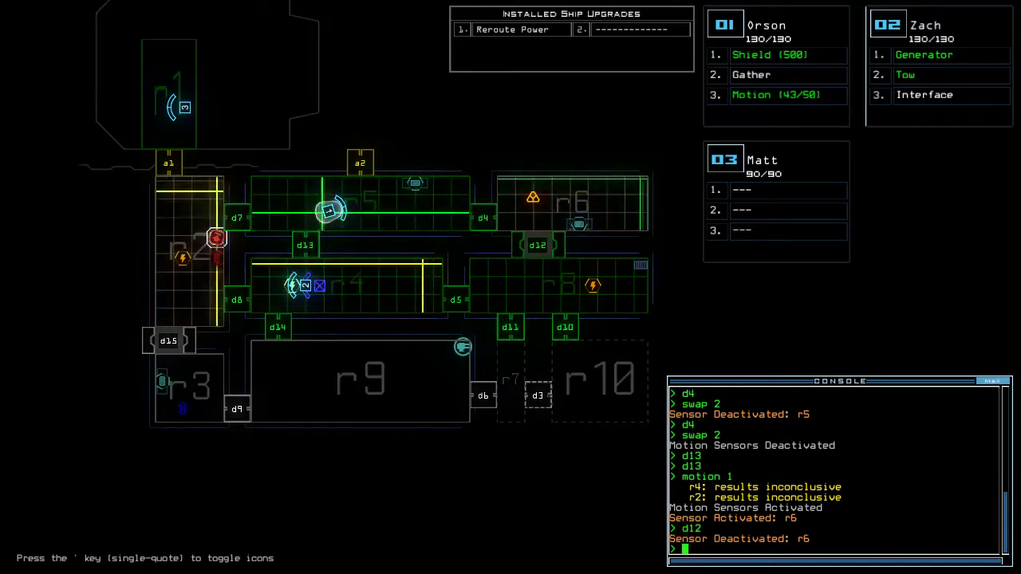
pyautogui.press('Tab')
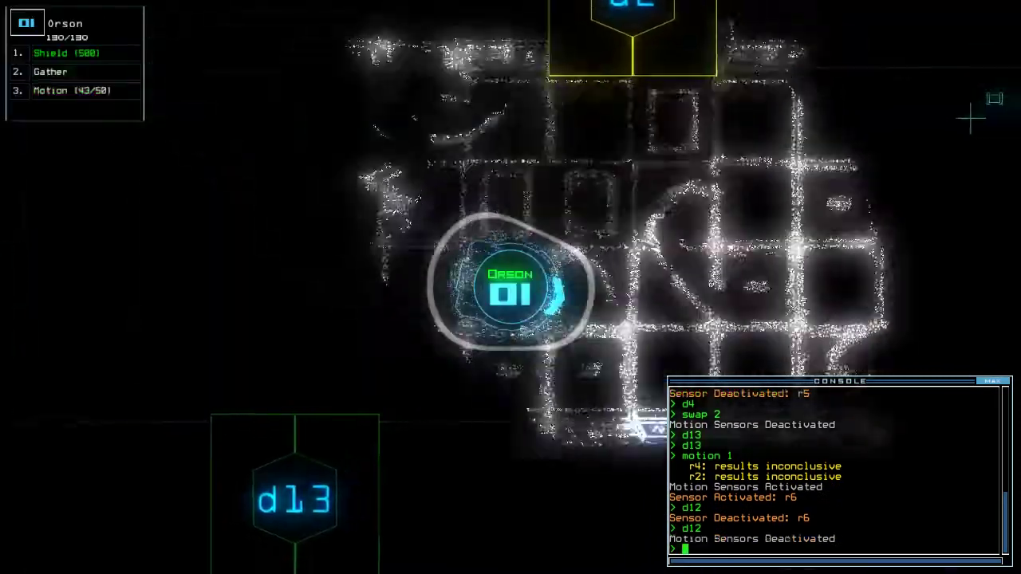
pyautogui.write('d4')
pyautogui.press('Return')
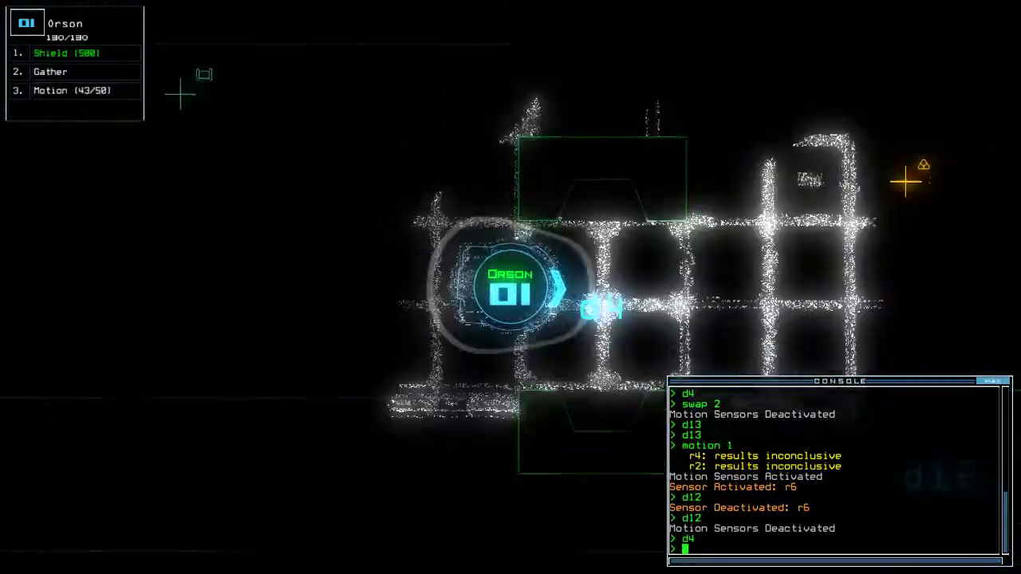
pyautogui.write('g')
pyautogui.press('Return')
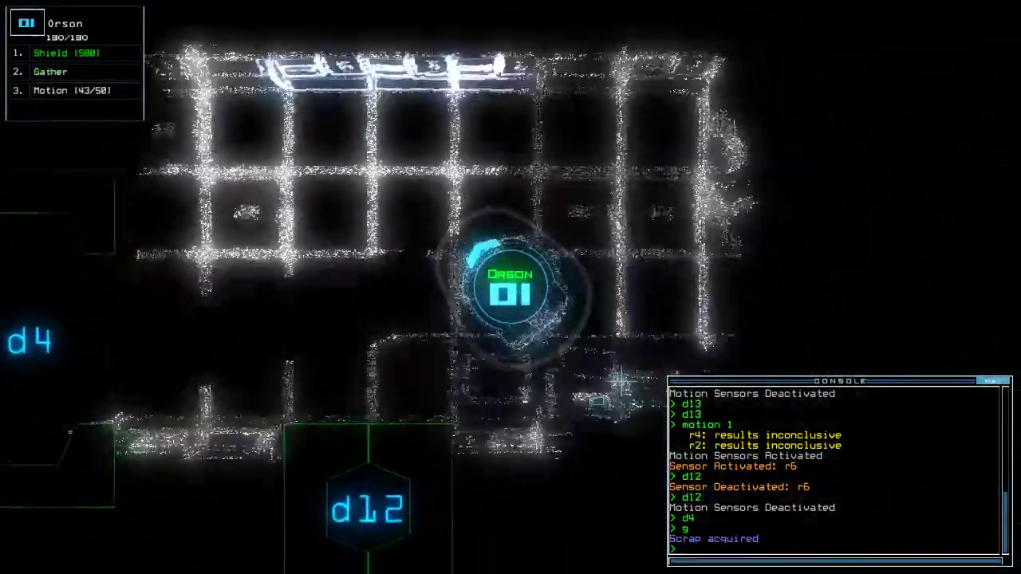
# - Toggle door d4, re-dock the boarding ship at airlock a2, and toggle d13
pyautogui.press('space')
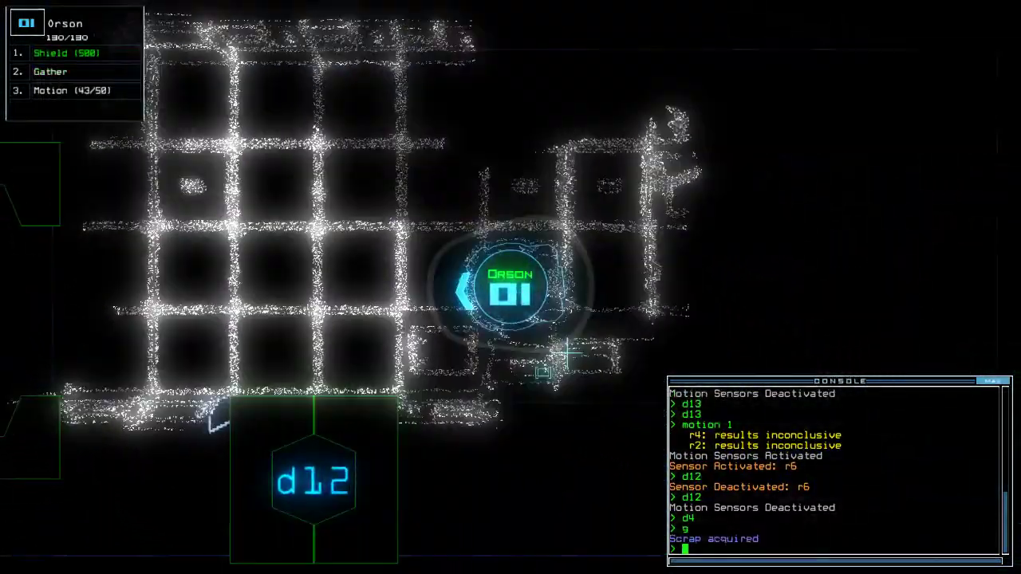
pyautogui.press('space')
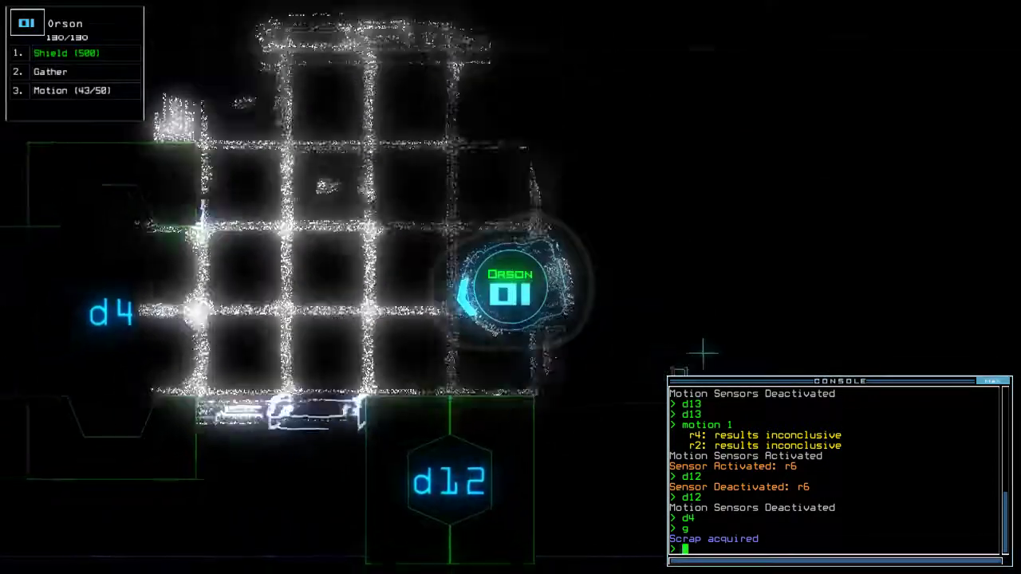
pyautogui.write('d4')
pyautogui.press('Return')
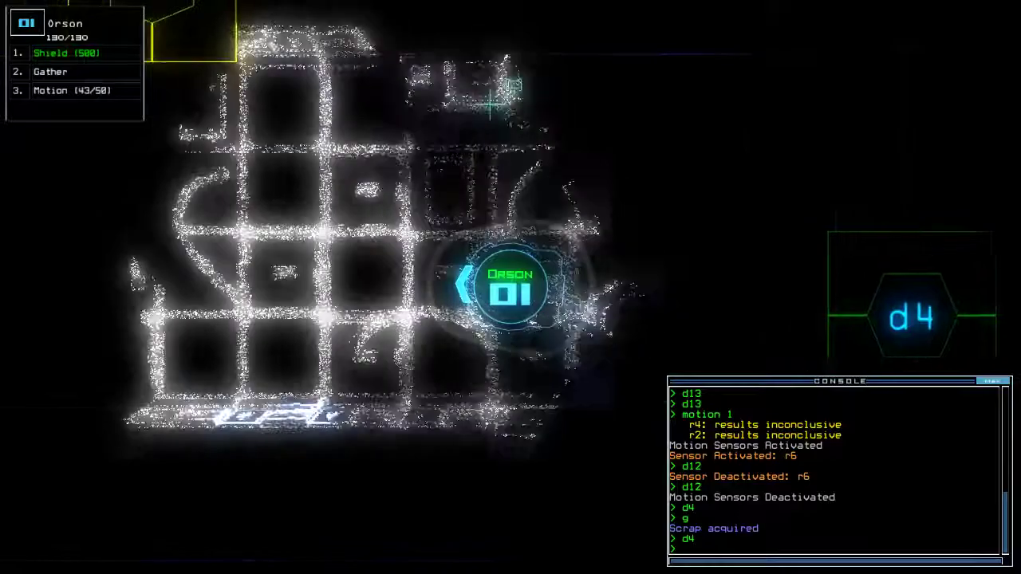
pyautogui.write('dd a2')
pyautogui.press('Return')
pyautogui.write('d13')
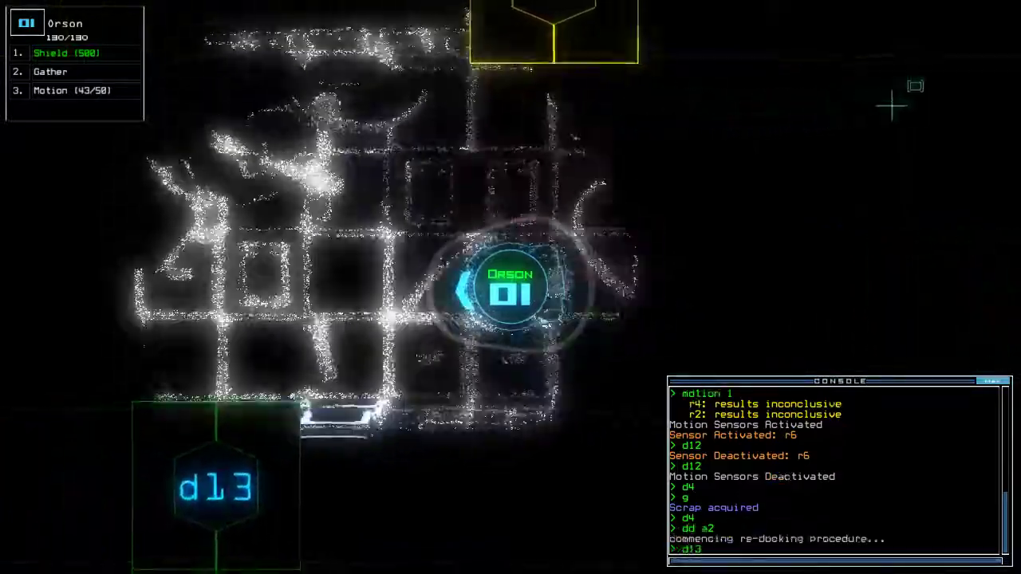
pyautogui.press('Return')
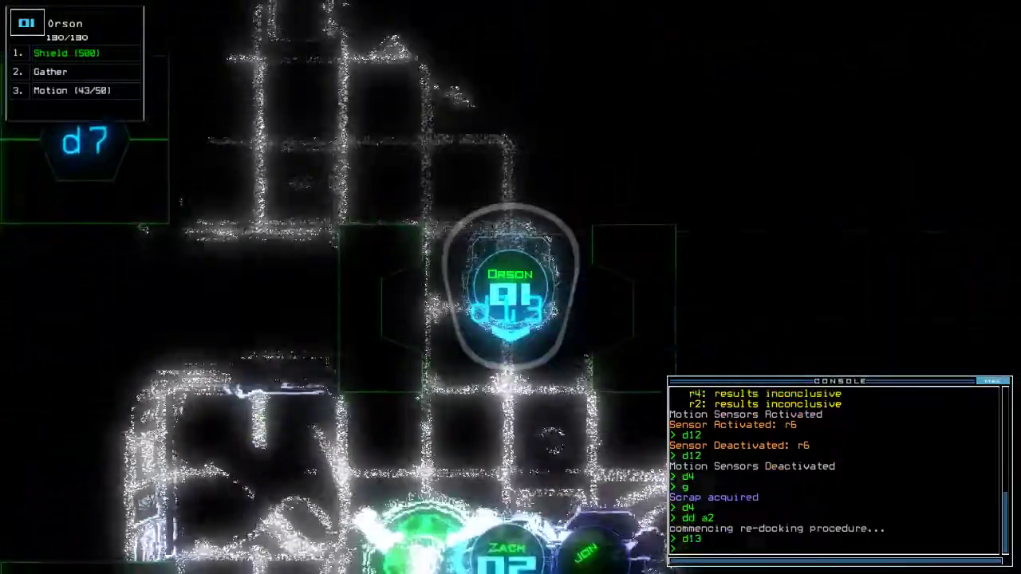
pyautogui.write('te')
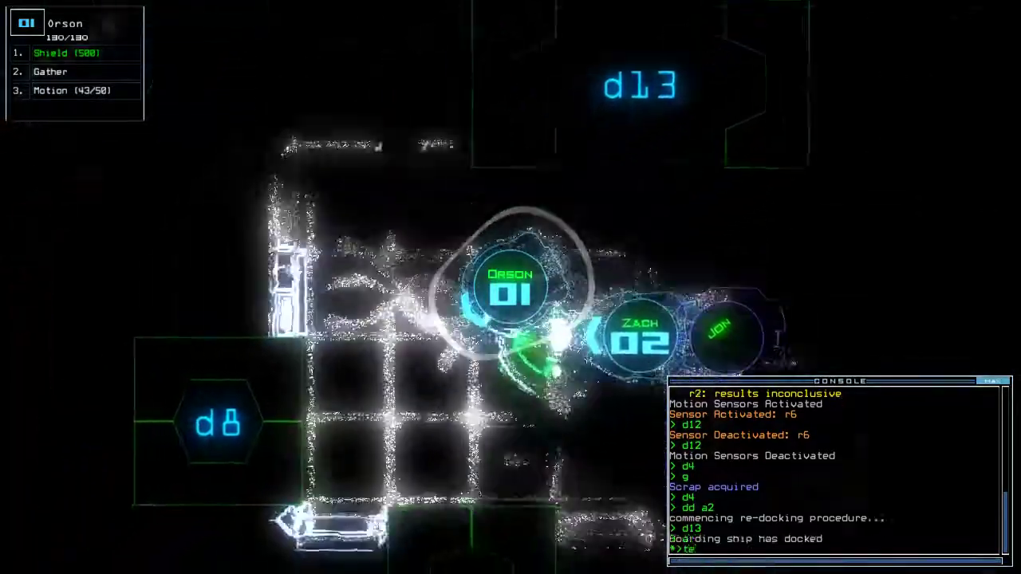
# - Check the mission time (00:05:52) and move Orson through d14, closing it behind
pyautogui.press('Return')
pyautogui.write('d14')
pyautogui.press('Return')
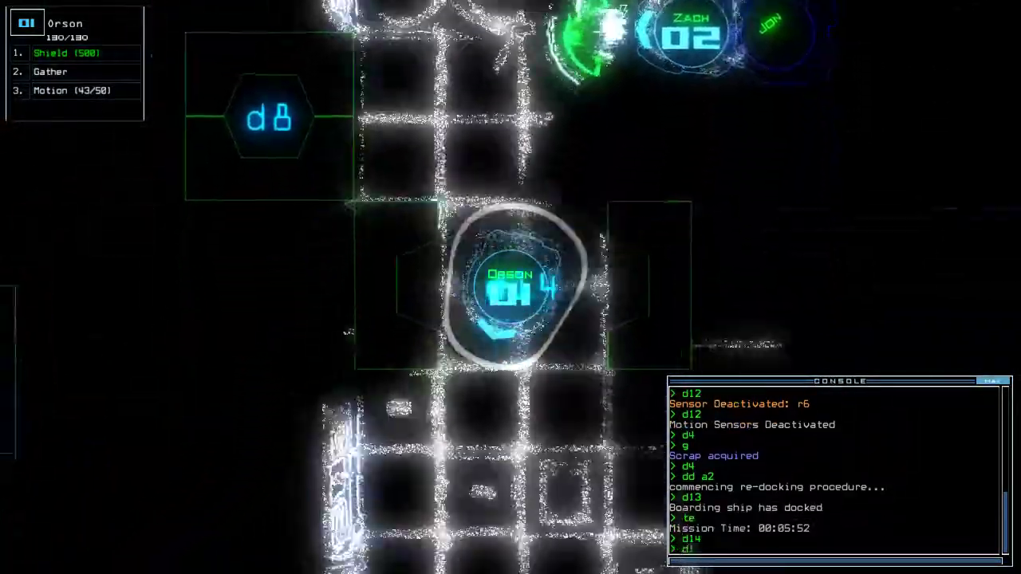
pyautogui.write('d14')
pyautogui.press('Return')
pyautogui.press('space')
pyautogui.write('reroute r4 r9 r7')
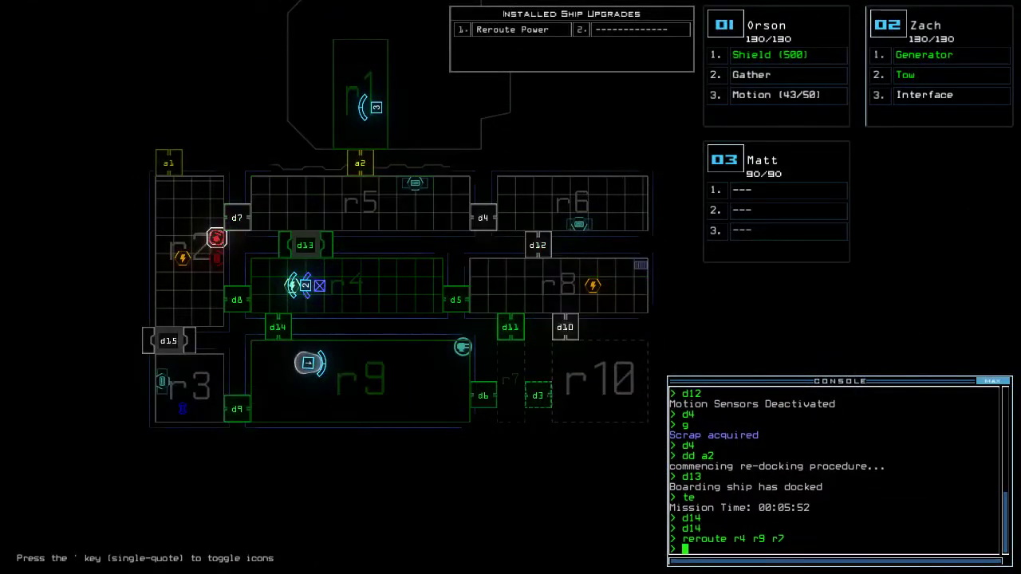
# - With power on r4, r9 and r7, scan for motion, open d6, close doors, rescan
pyautogui.press('space')
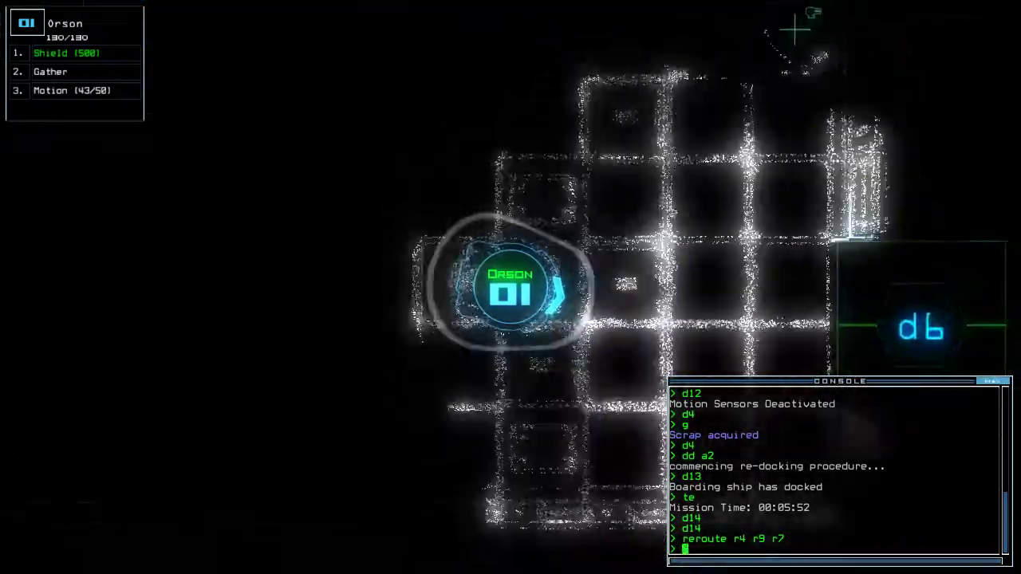
pyautogui.write('motion')
pyautogui.press('Return')
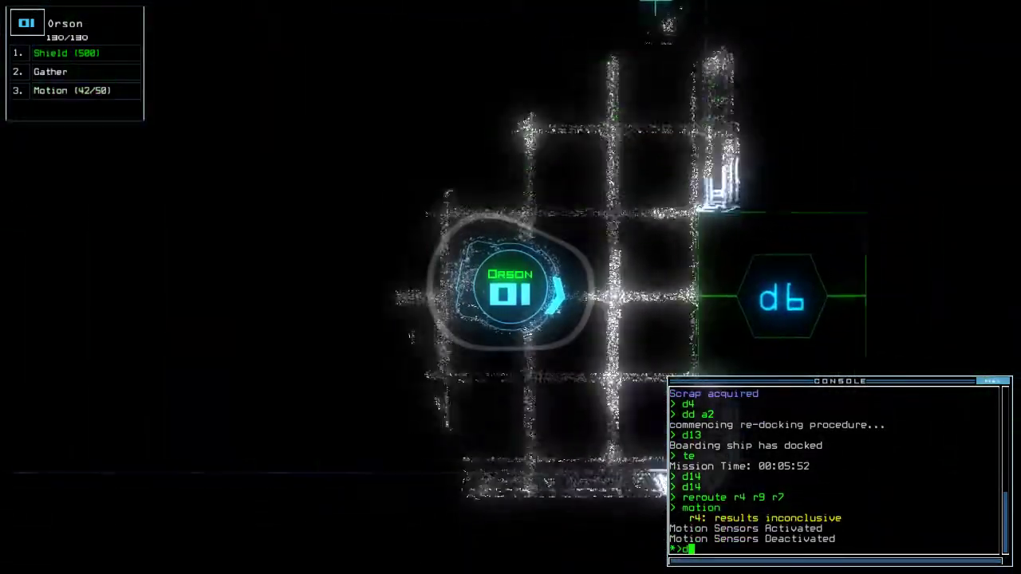
pyautogui.write('d6')
pyautogui.press('Return')
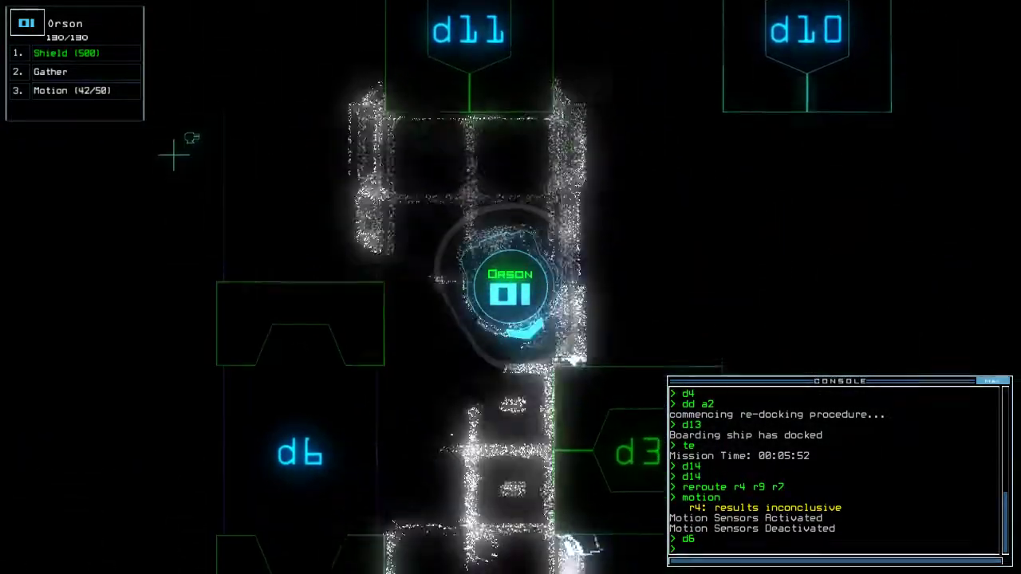
pyautogui.press('Tab')
pyautogui.press('1')
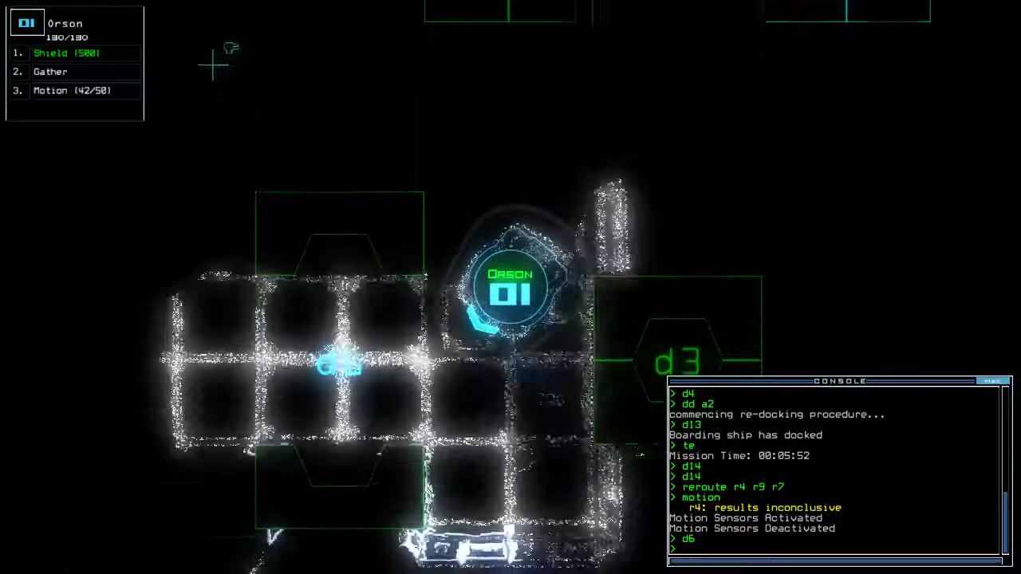
pyautogui.write('cccc')
pyautogui.press('Return')
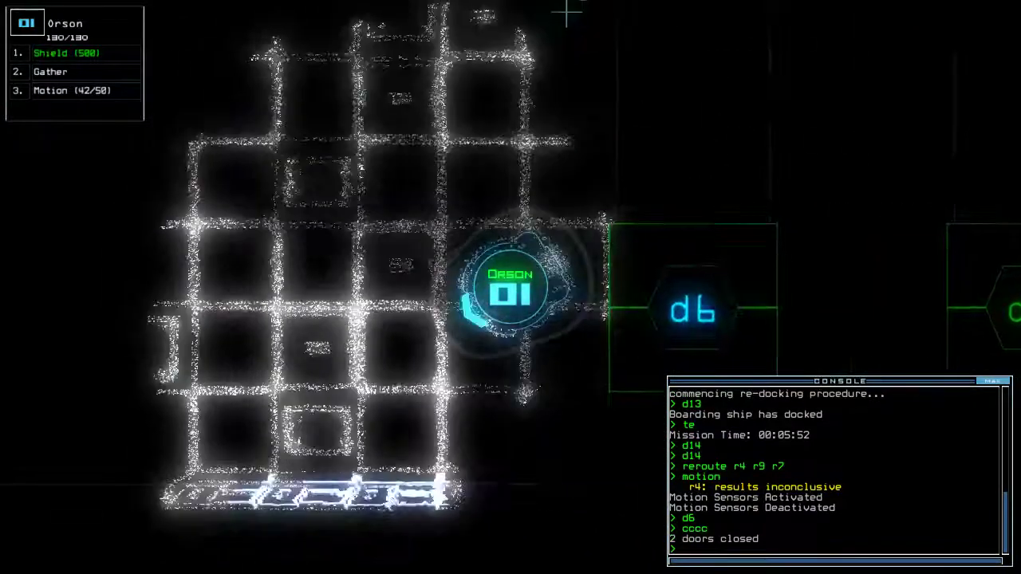
pyautogui.press('Tab')
pyautogui.write('m')
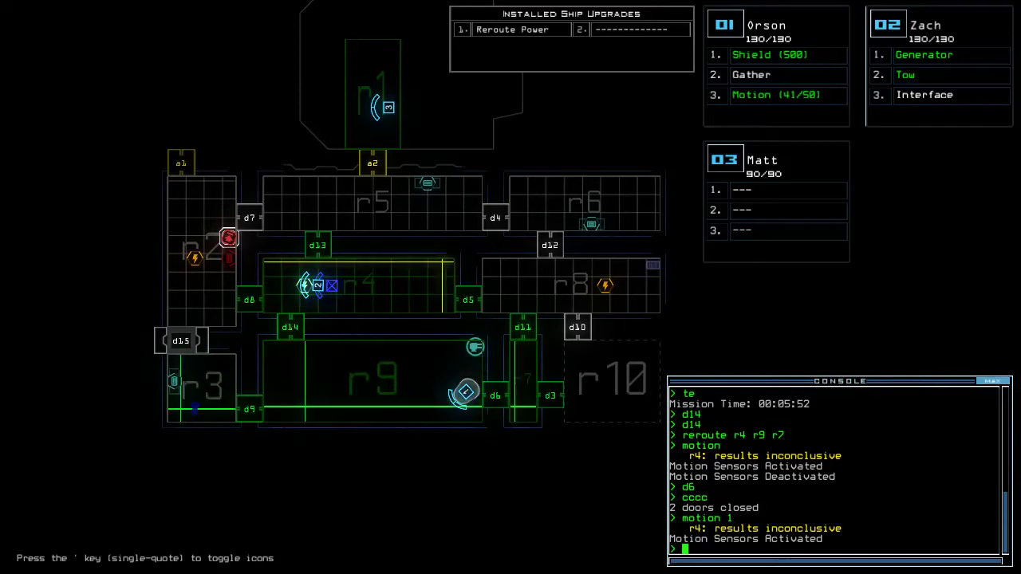
pyautogui.write('1')
# - Open d3, run 'motion 1' tripping r7, and re-enter 'd3' after the 'd3d3' typo
pyautogui.press('Tab')
pyautogui.write('d3')
pyautogui.press('Return')
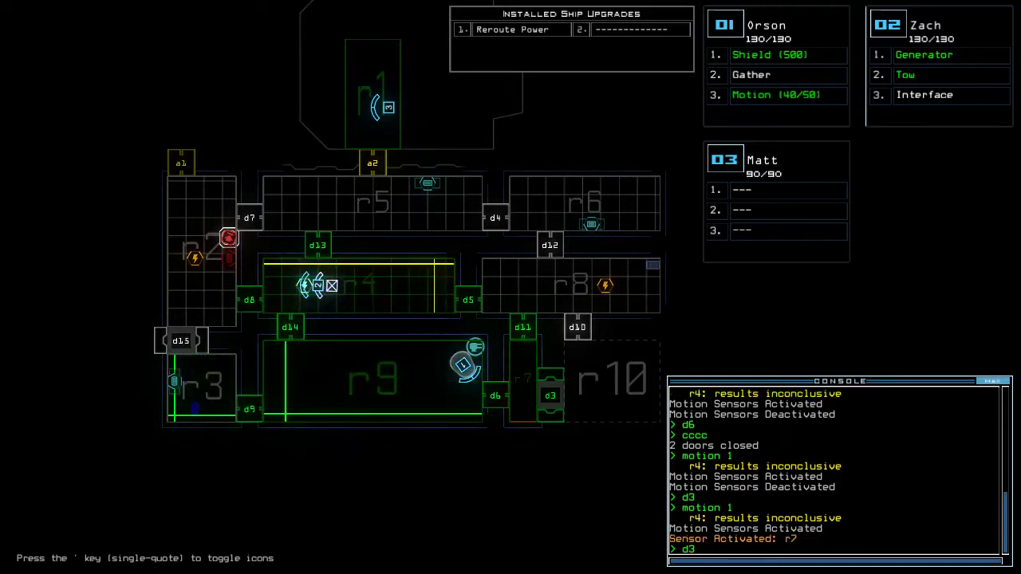
pyautogui.write('3')
pyautogui.press('Return')
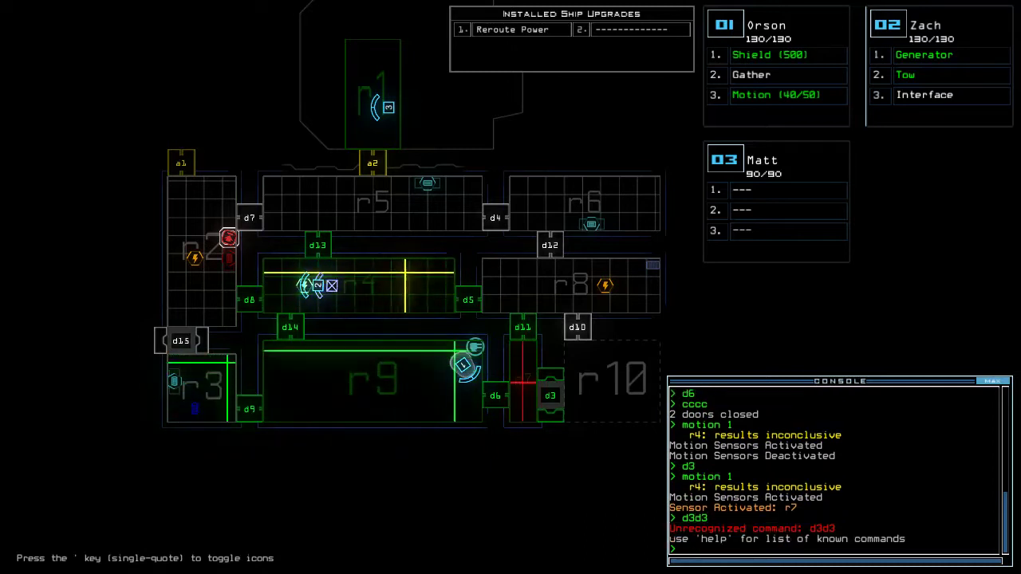
pyautogui.press('space')
pyautogui.write('d3')
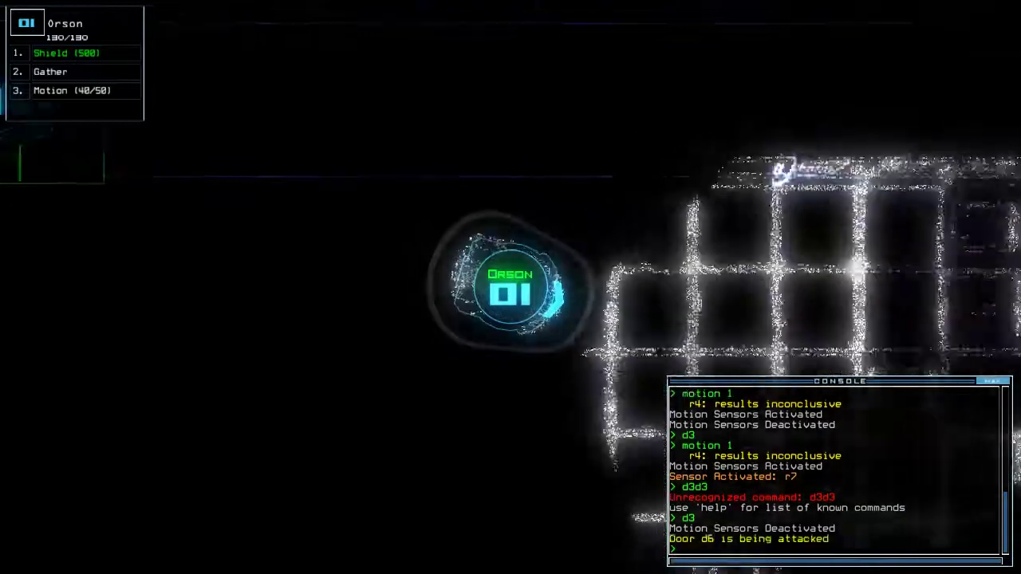
pyautogui.write('d14')
# - Reroute power to rooms r4, r5 and r9 and swap modules with Zach
pyautogui.press('Return')
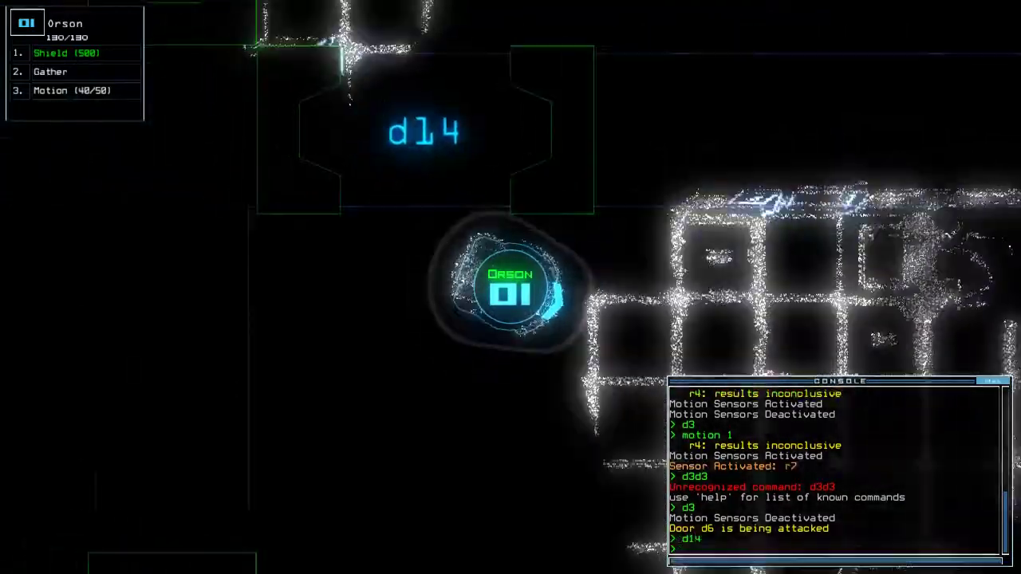
pyautogui.write('d14')
pyautogui.press('Return')
pyautogui.press('space')
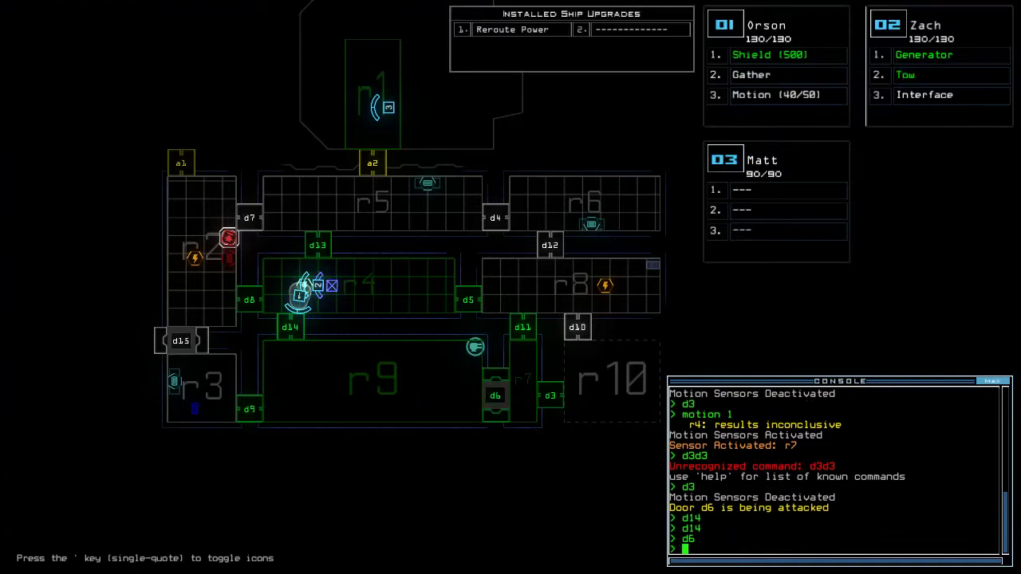
pyautogui.press('space')
pyautogui.press('Up')
pyautogui.press('Tab')
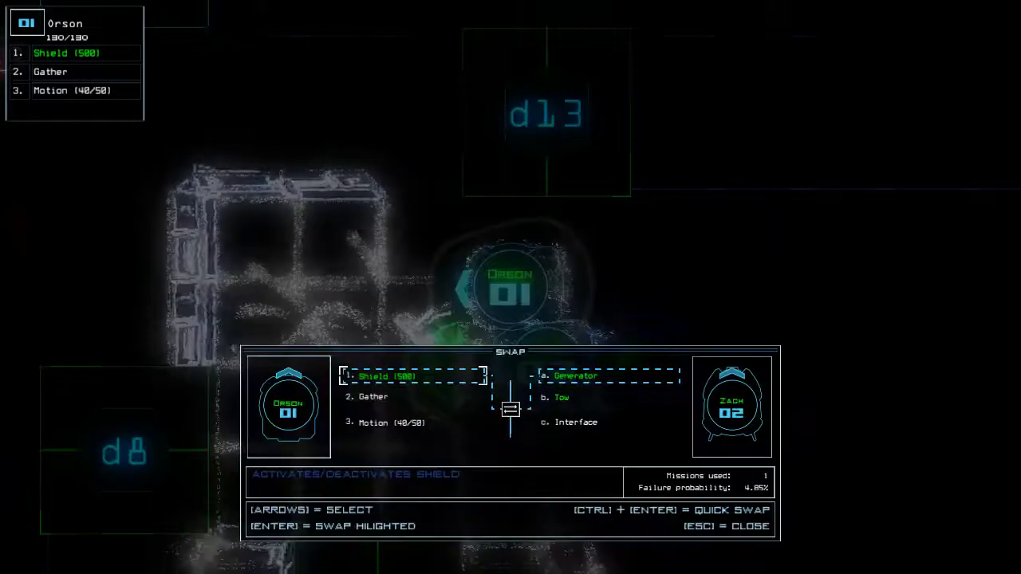
pyautogui.press('Return')
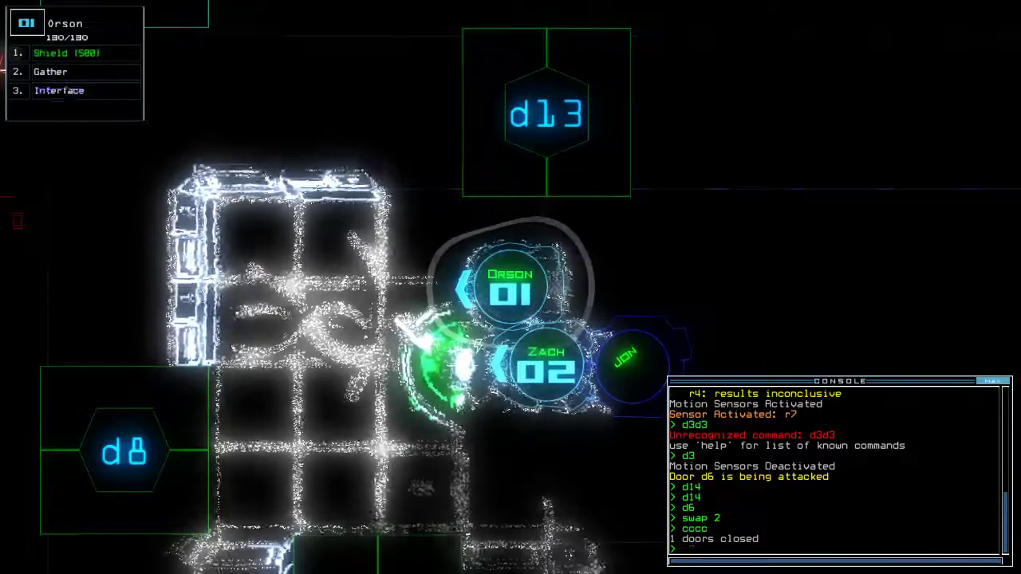
pyautogui.write('d3')
# - Activate the defenses with 'dct' to kill all 20 enemies in r9, then deactivate with 'df'
pyautogui.press('Return')
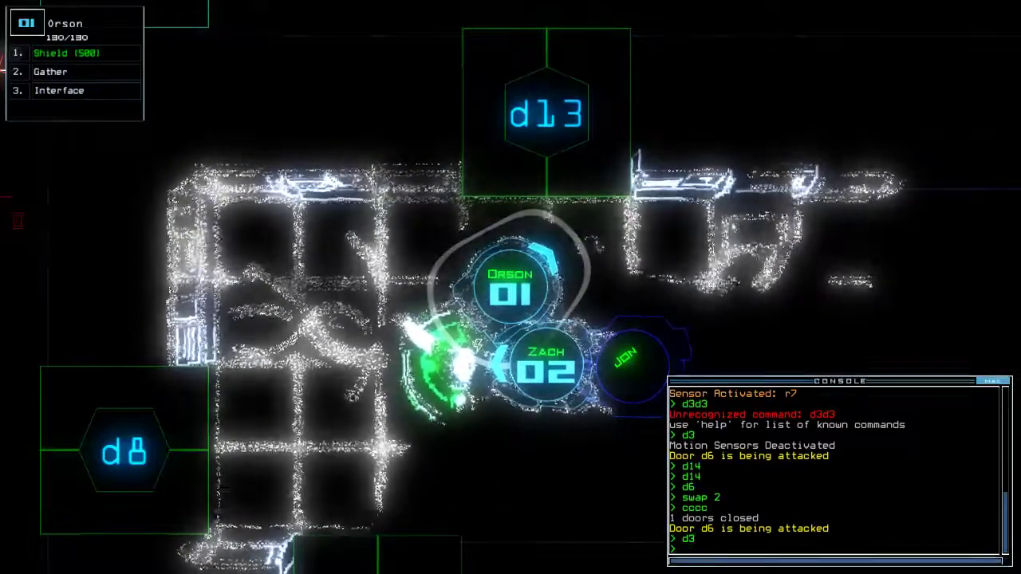
pyautogui.write('cccc')
pyautogui.press('Return')
pyautogui.press('space')
pyautogui.write('d13')
pyautogui.press('Return')
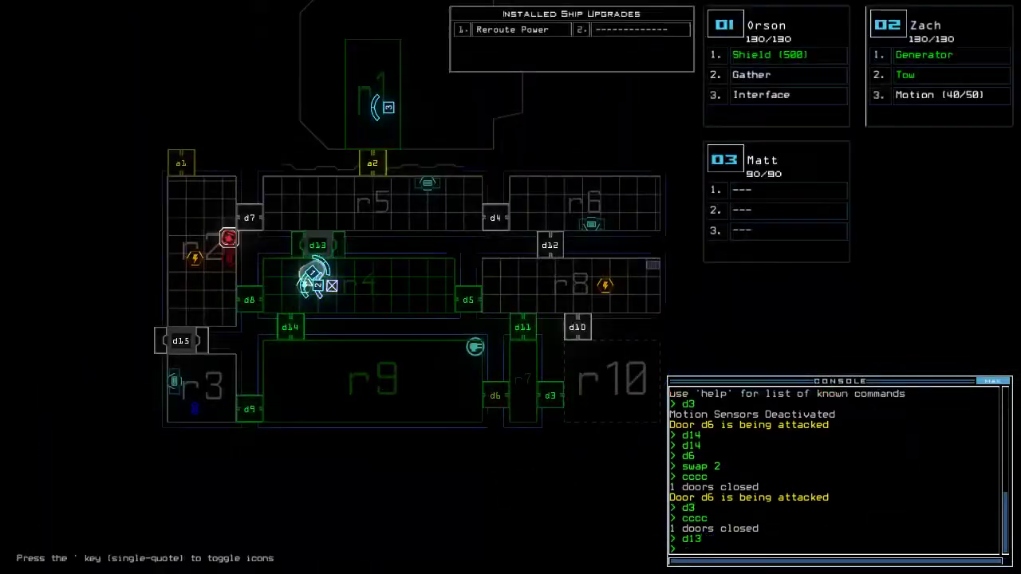
pyautogui.press('space')
pyautogui.press('Up')
pyautogui.press('space')
pyautogui.write('reroute r4 r5 r')
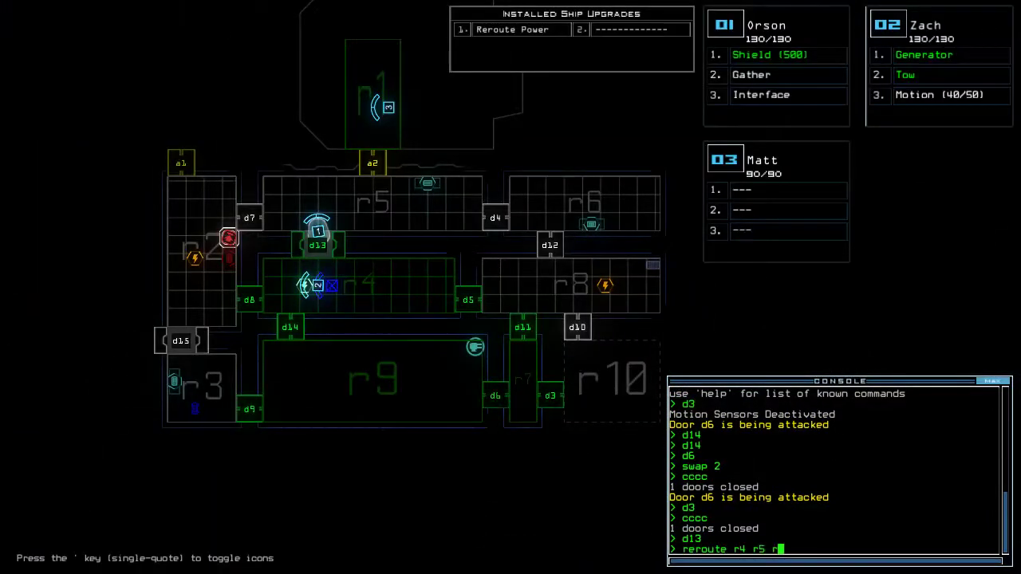
pyautogui.press('space')
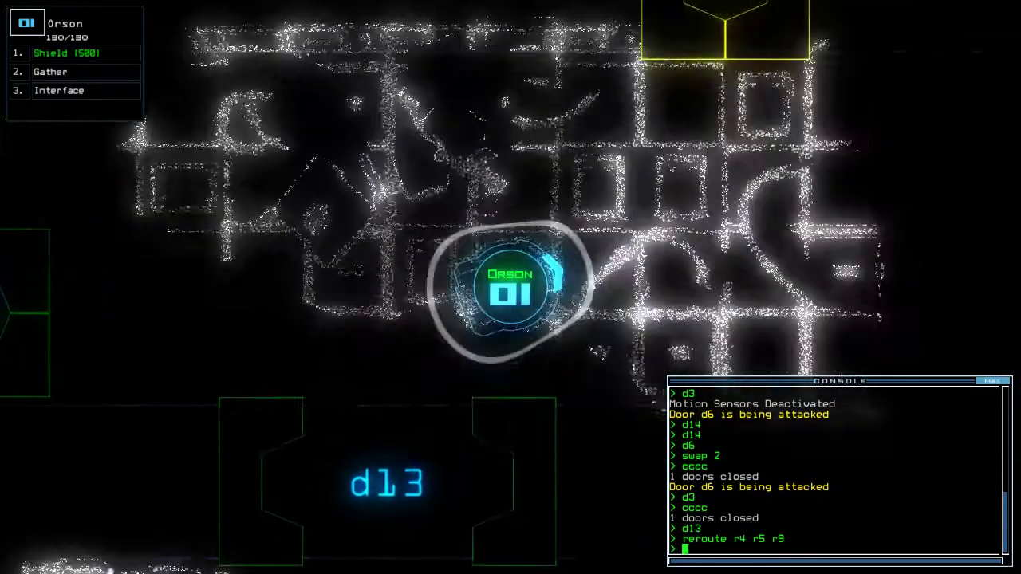
pyautogui.write('d')
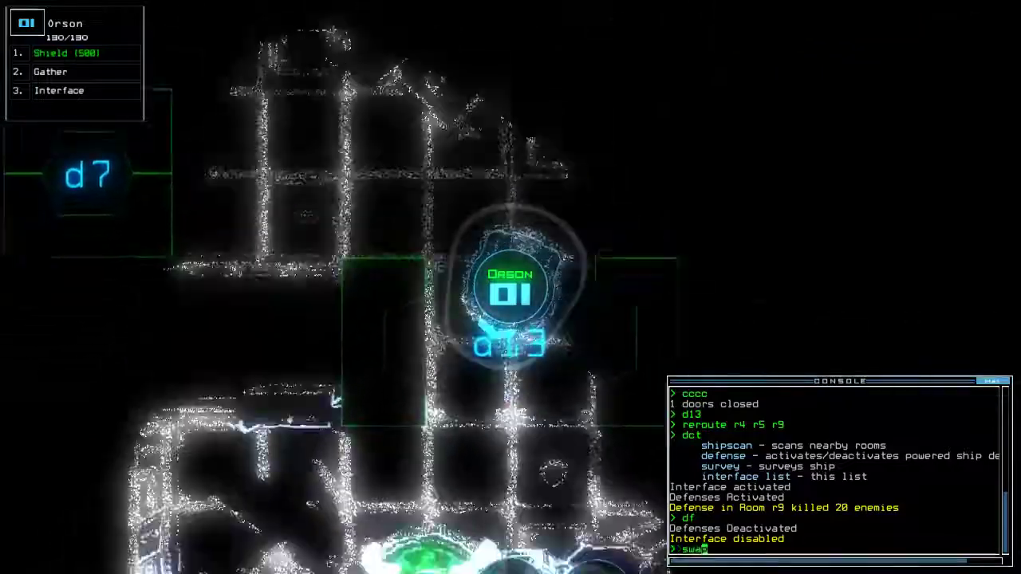
pyautogui.write('swa')
# - Open doors d14 and d6 for Orson, closing the surrounding doors after each
pyautogui.press('BackSpace')
pyautogui.press('BackSpace')
pyautogui.press('BackSpace')
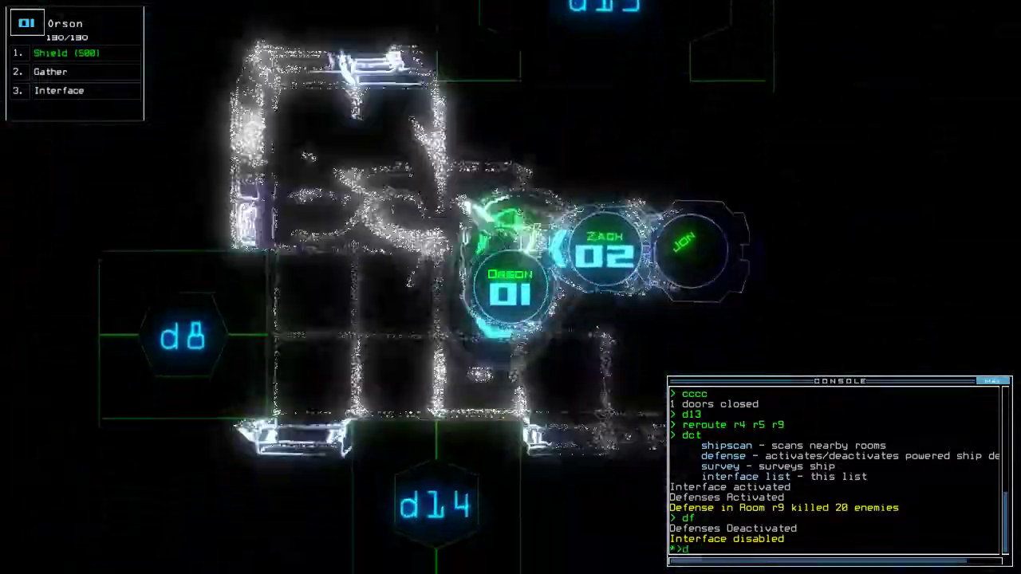
pyautogui.write('d14')
pyautogui.press('Return')
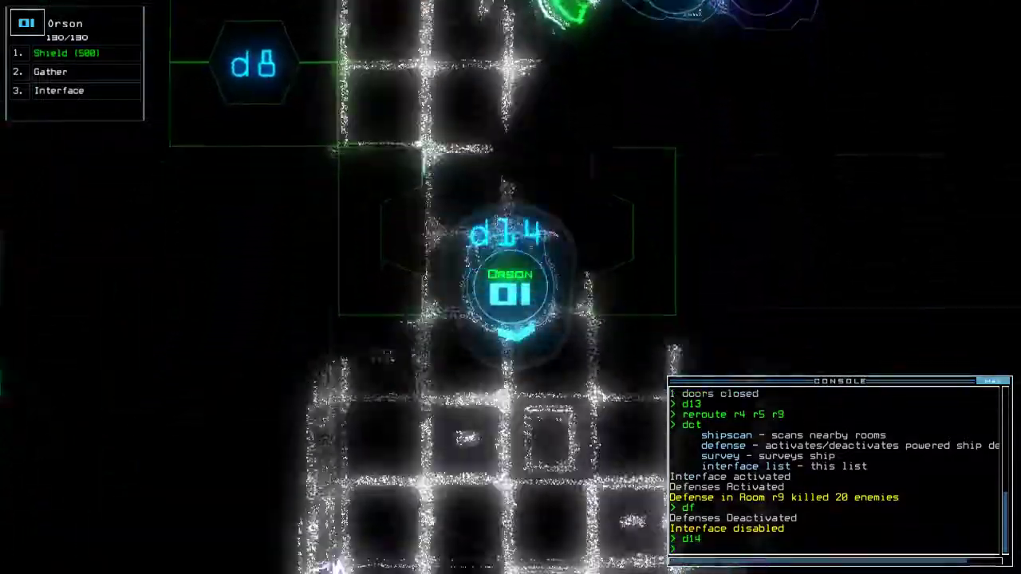
pyautogui.write('cccc')
pyautogui.press('Return')
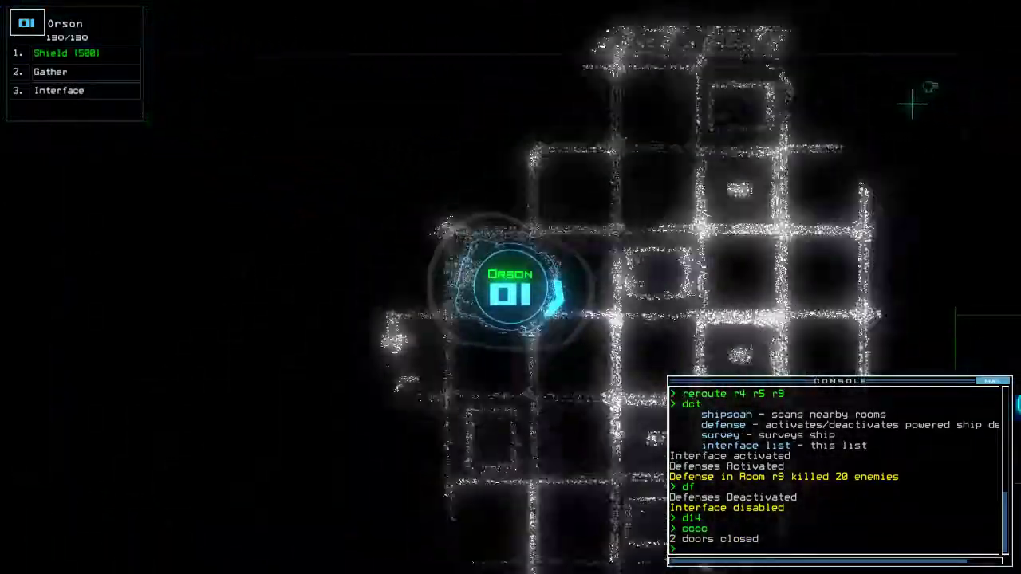
pyautogui.write('d6')
pyautogui.press('Return')
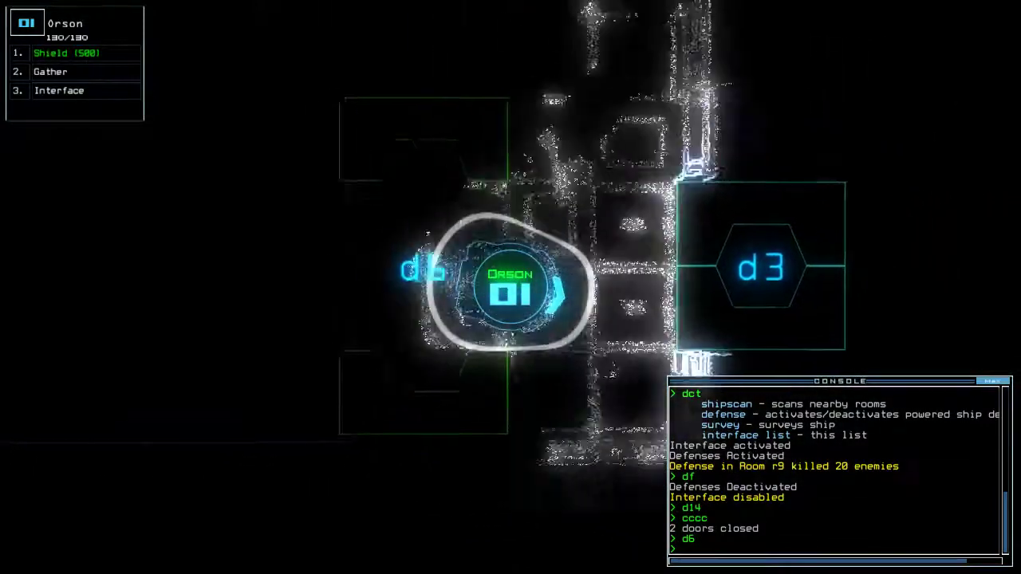
pyautogui.write('cc')
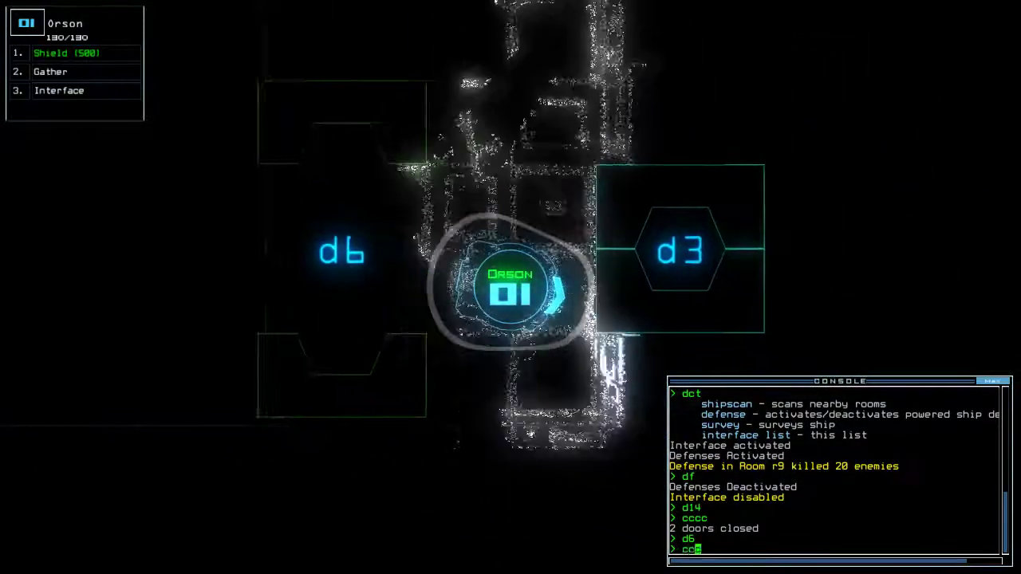
pyautogui.write('reroute r4 r9 r7')
pyautogui.press('Return')
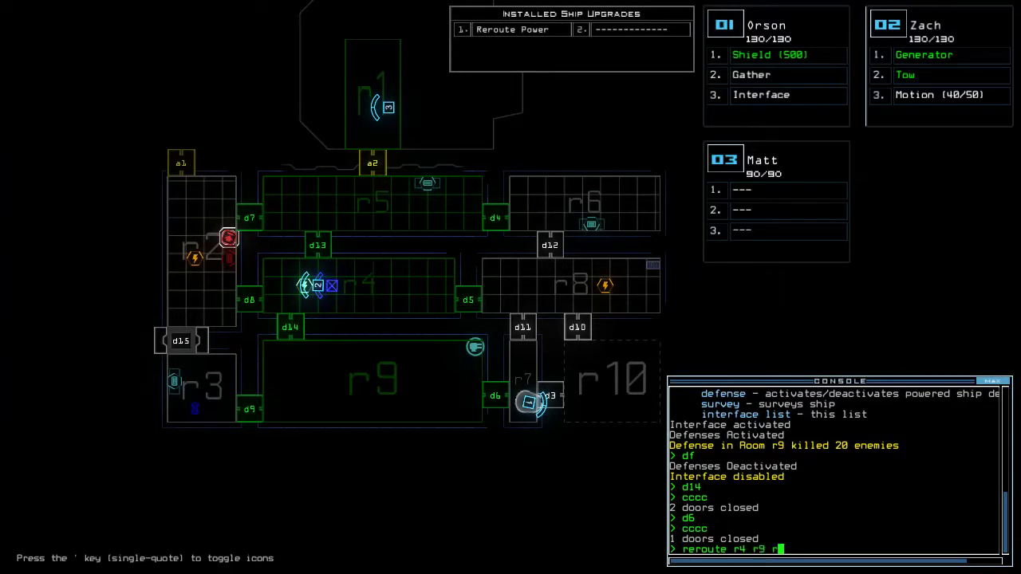
pyautogui.write('d3')
# - Reroute power to r4, r9 and r7, open d3 and d6, and close doors around Orson
pyautogui.press('Return')
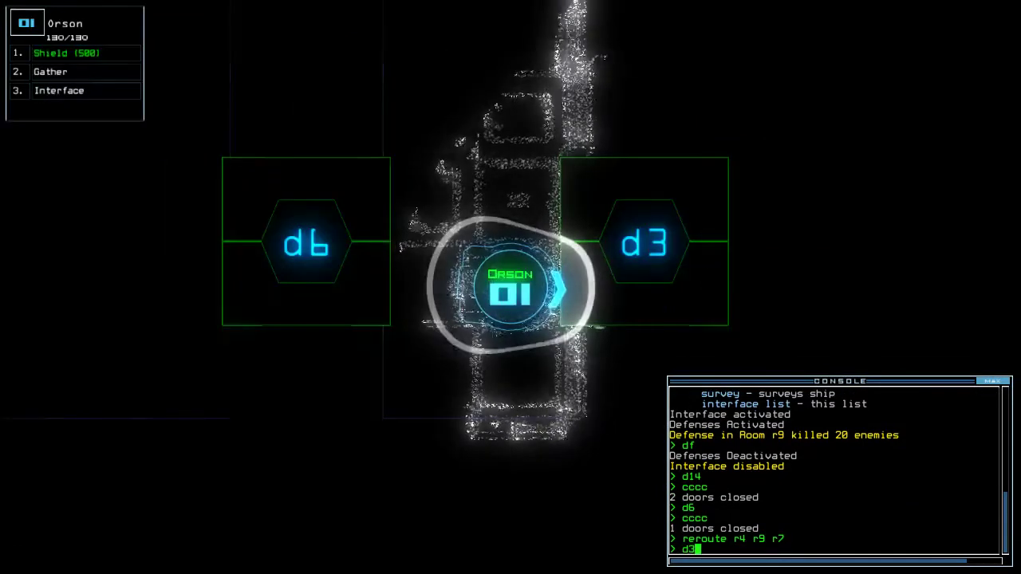
pyautogui.press('Return')
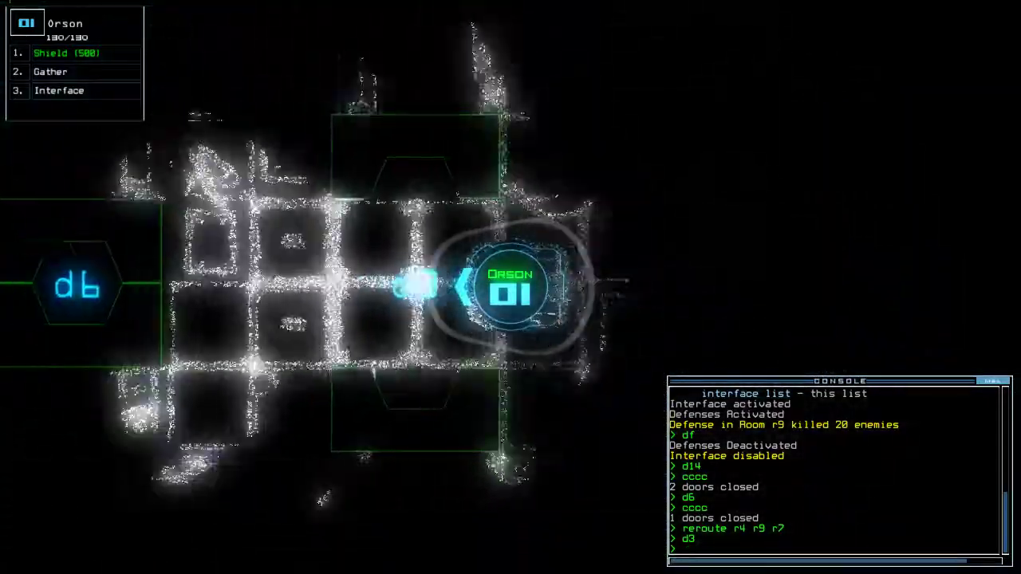
pyautogui.write('d6')
pyautogui.press('Return')
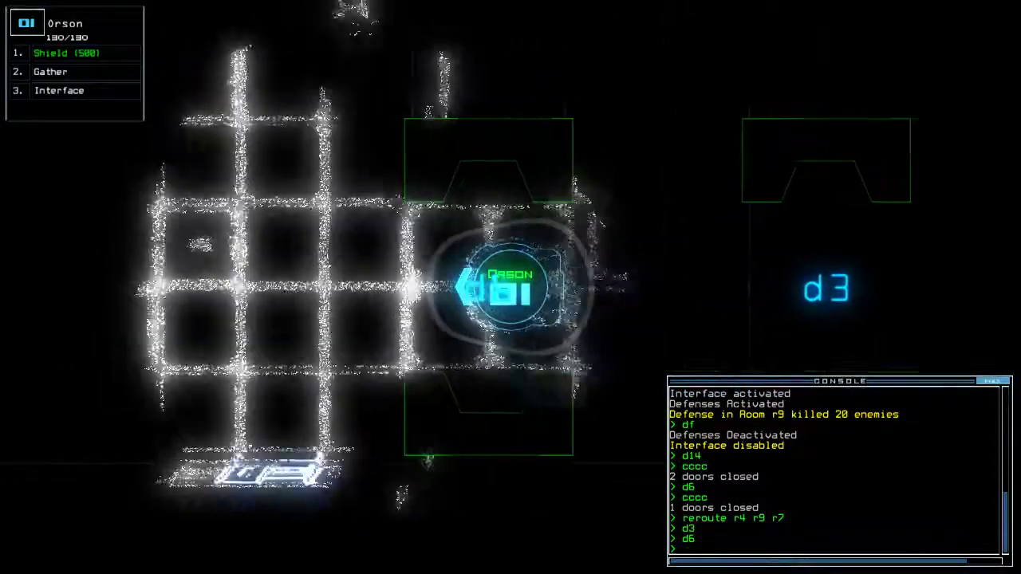
pyautogui.write('cccc')
pyautogui.press('Return')
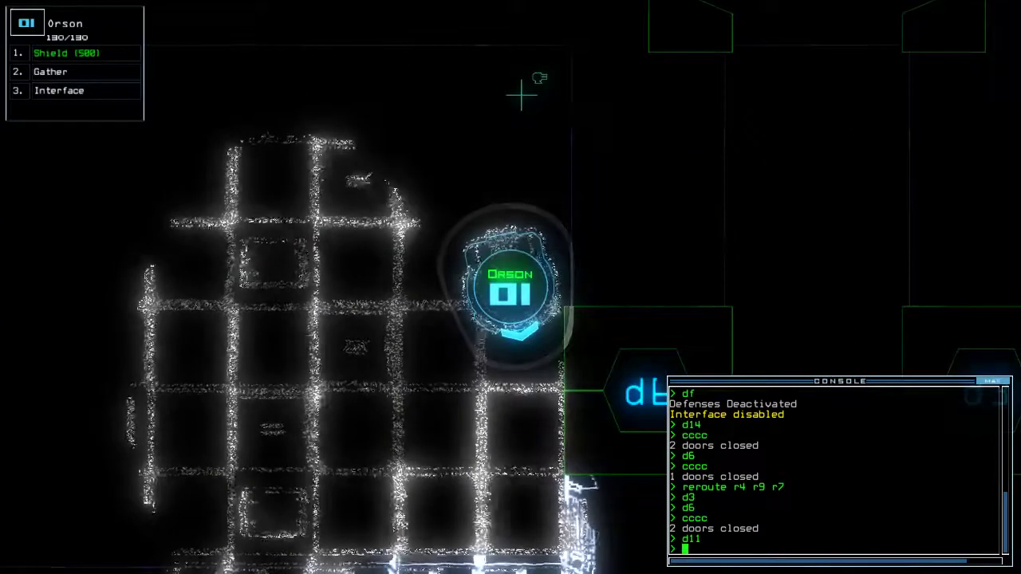
pyautogui.write('d6')
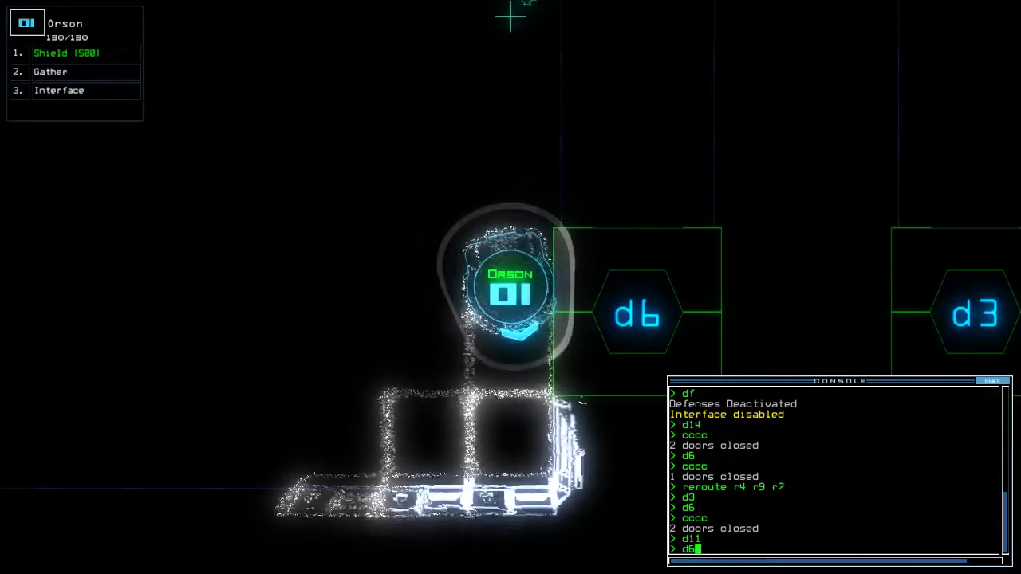
# - Cycle door d6 again with doors closed, then operate d14 twice to reach Zach
pyautogui.press('Return')
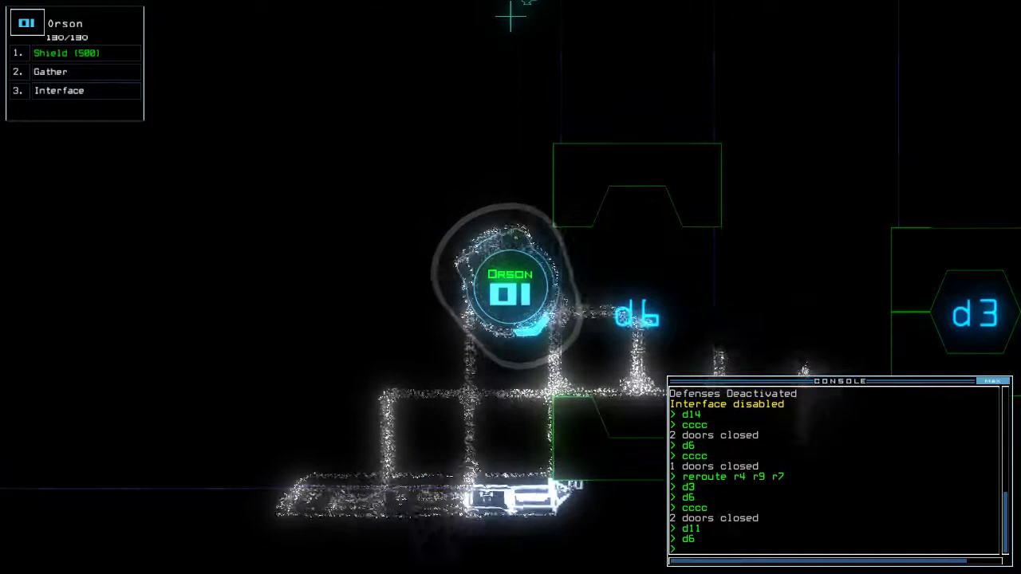
pyautogui.write('cccc')
pyautogui.press('Return')
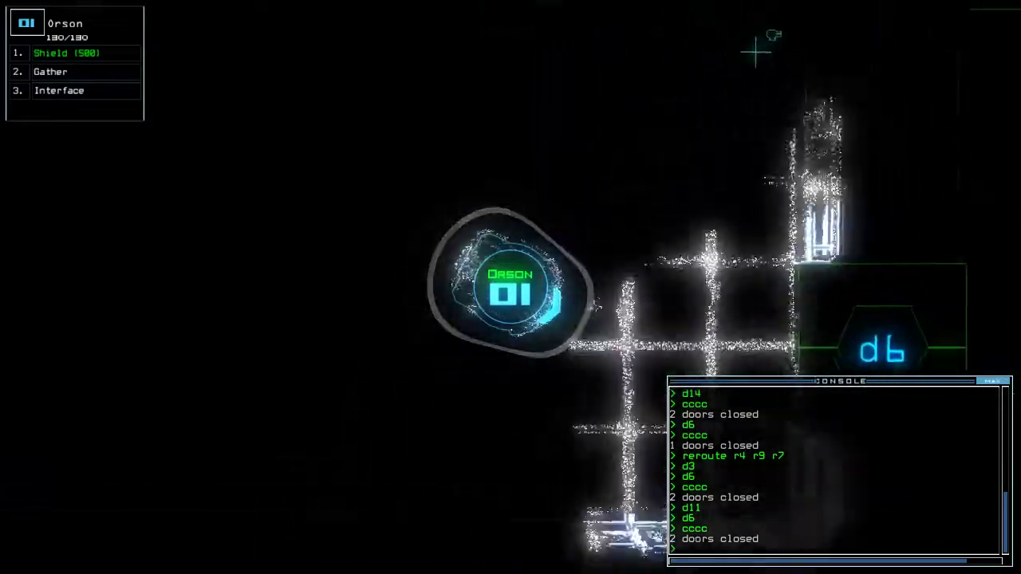
pyautogui.write('d6')
pyautogui.press('Return')
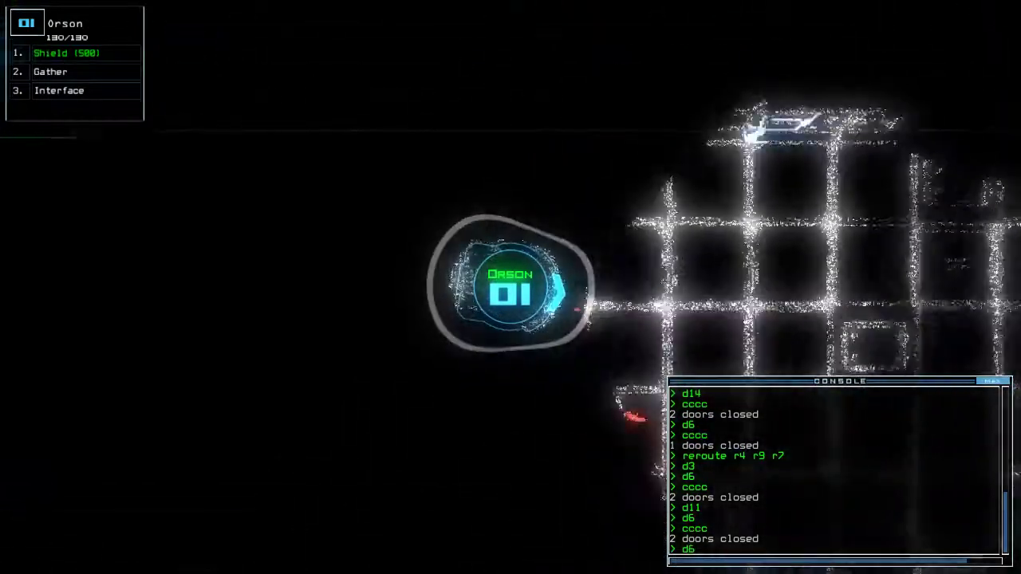
pyautogui.write('d14')
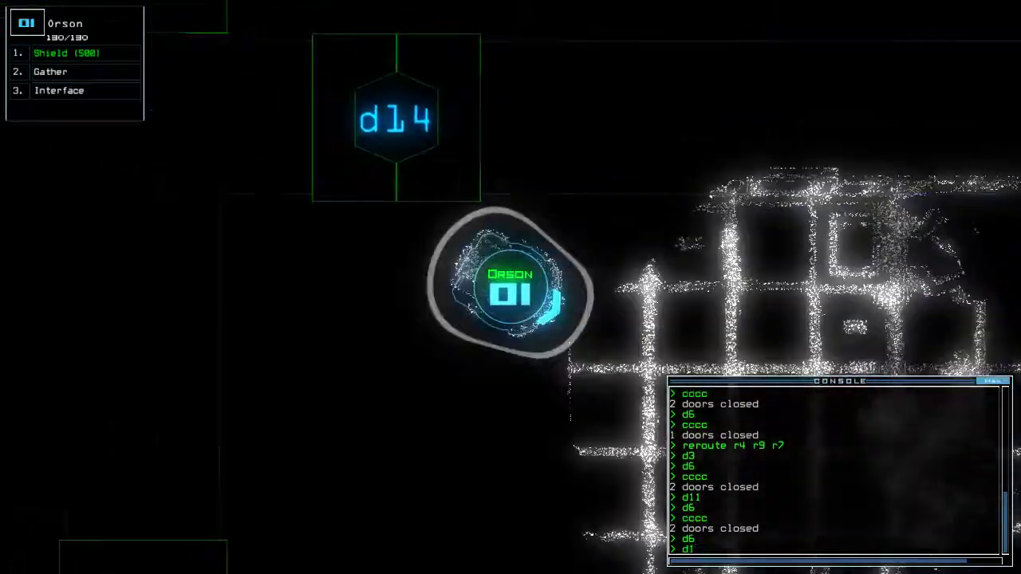
pyautogui.press('Return')
pyautogui.write('d14')
pyautogui.press('Return')
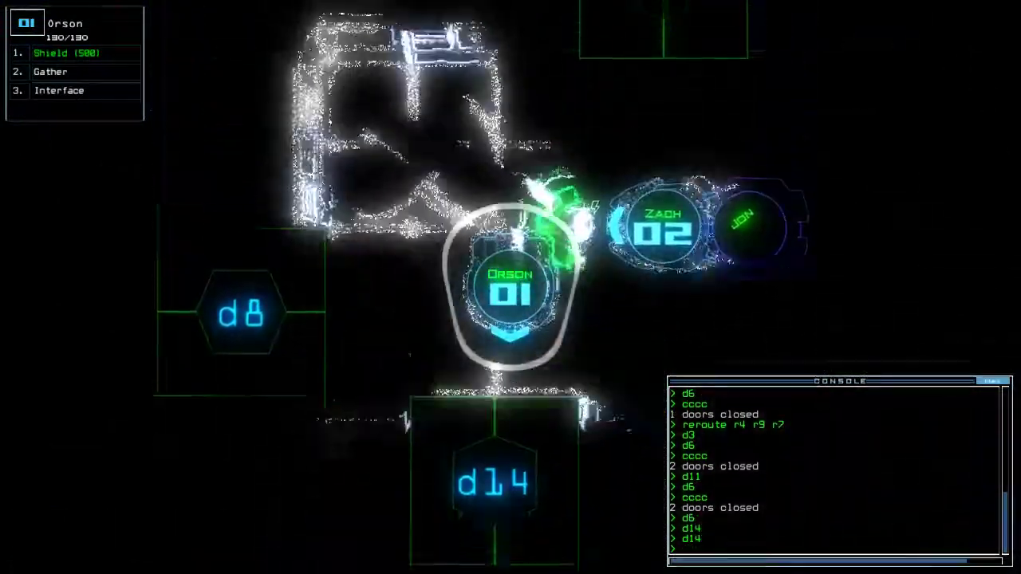
pyautogui.write('swa')
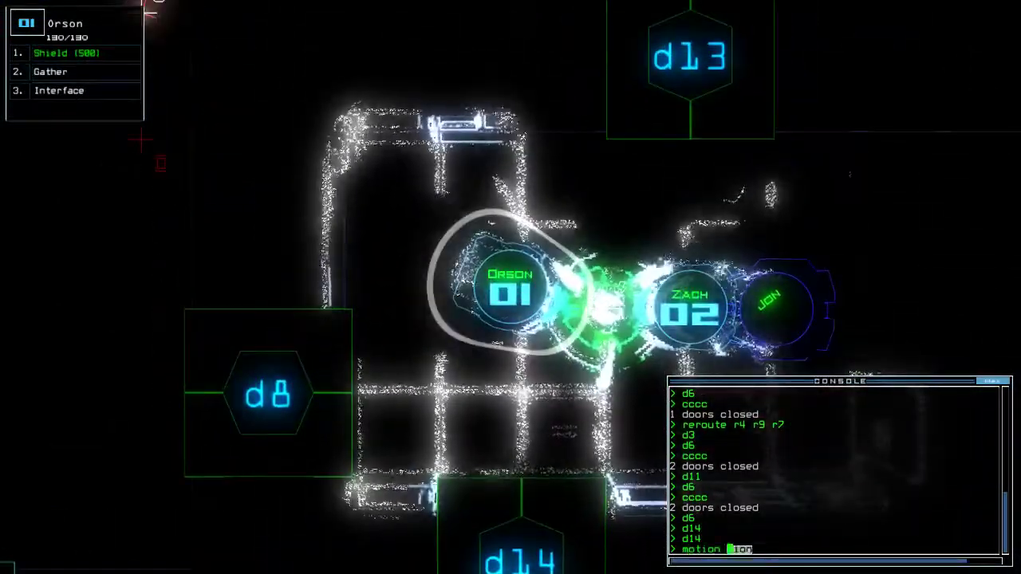
pyautogui.write('2')
# - Scan nearby rooms with Zach's motion sensor and open door d13
pyautogui.press('Return')
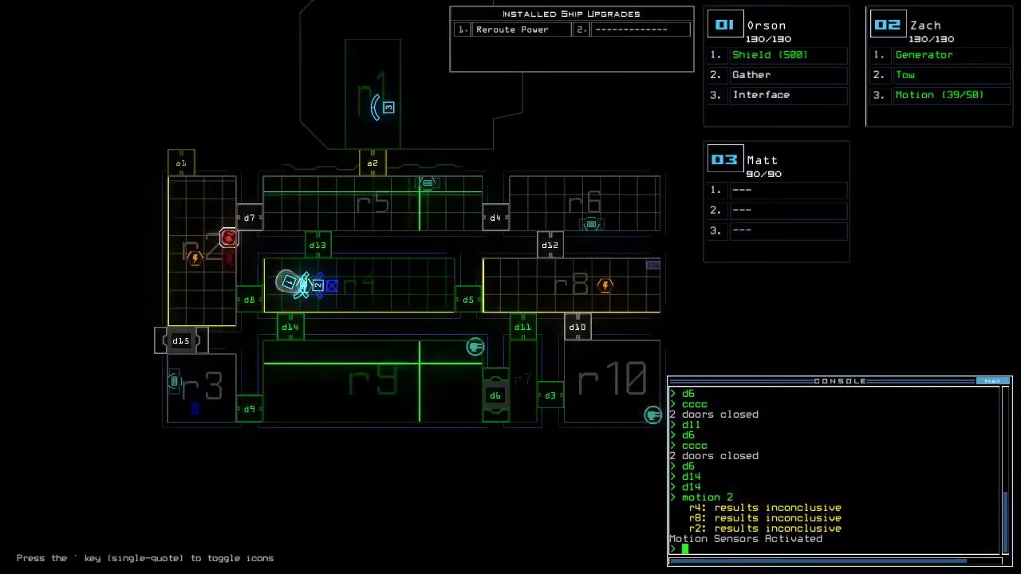
pyautogui.press('space')
pyautogui.write('d13')
pyautogui.press('Return')
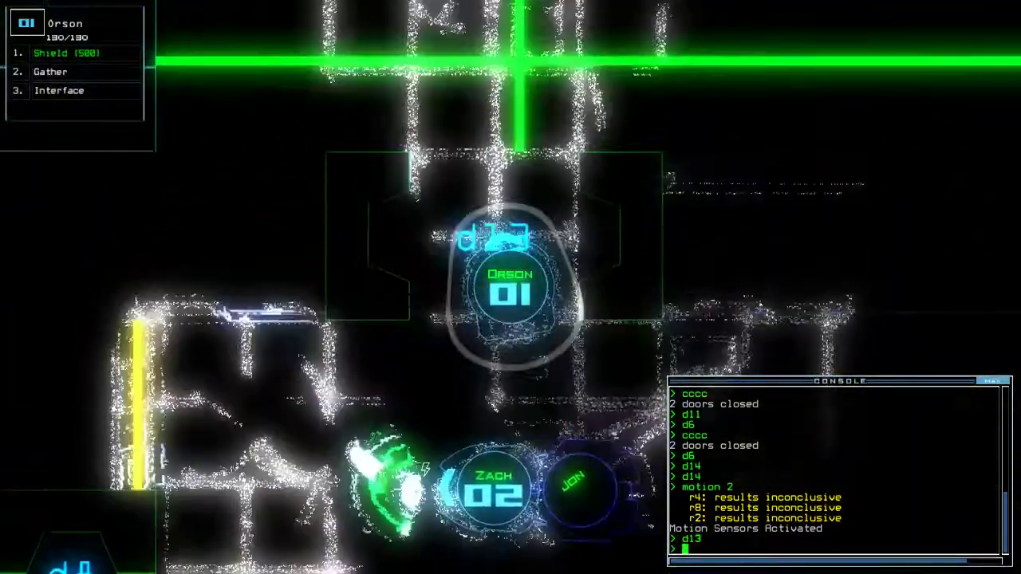
pyautogui.press('space')
pyautogui.write('reroute r4 r')
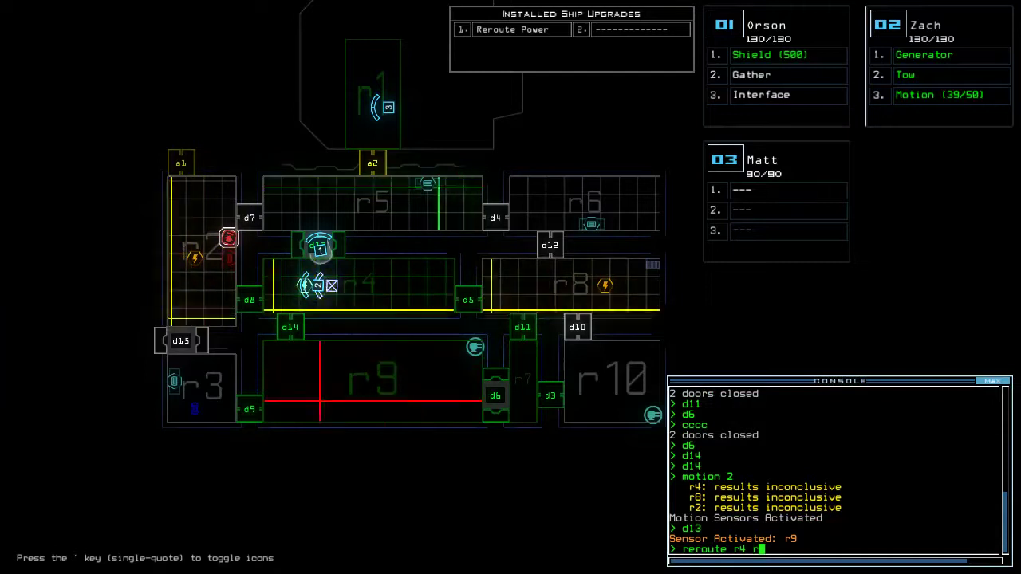
# - Reroute power to r4, r9 and r5, close doors, and fire r9's defenses on the enemy
pyautogui.press('space')
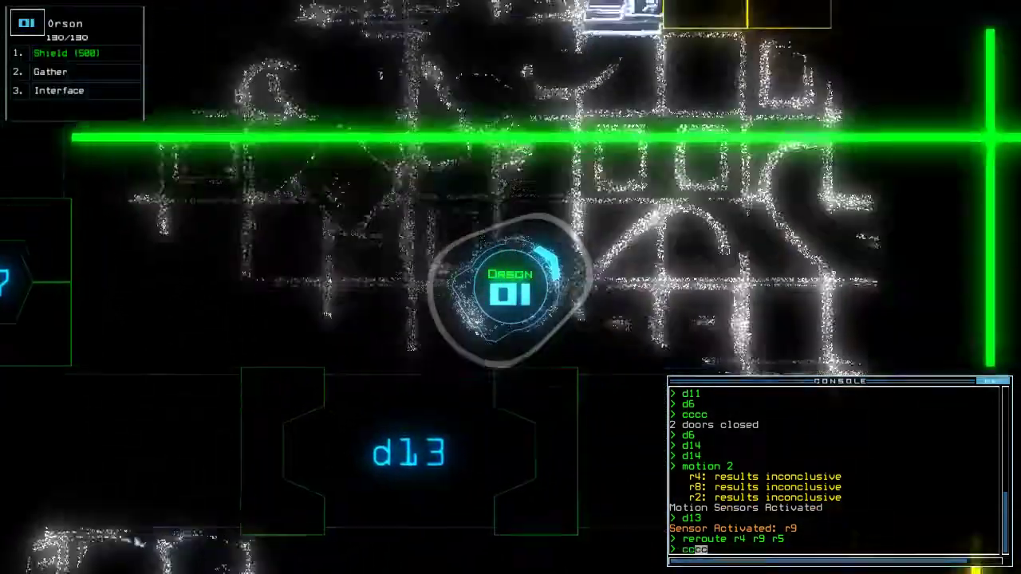
pyautogui.write('cccc')
pyautogui.press('Return')
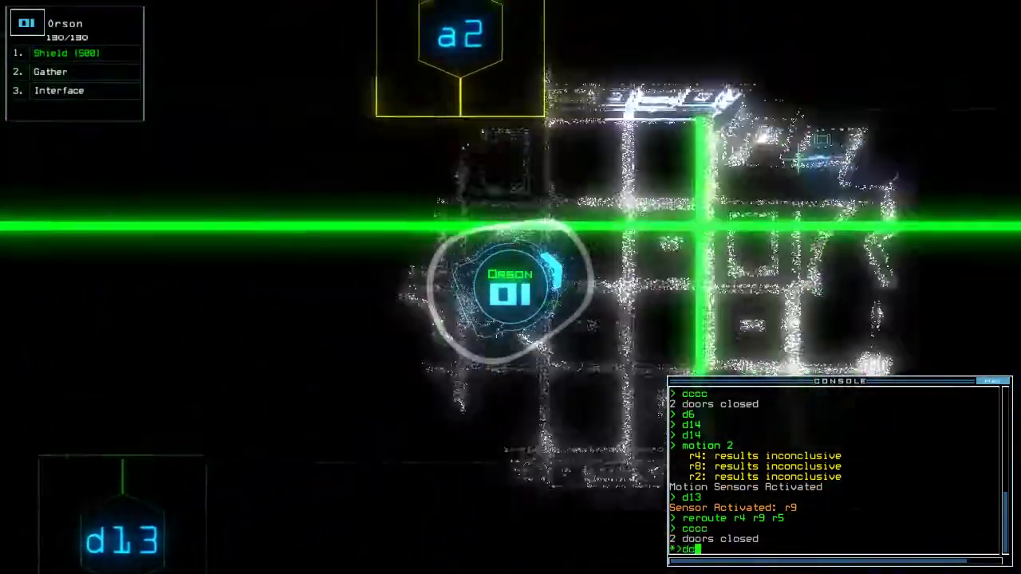
pyautogui.write('dct')
pyautogui.press('Return')
pyautogui.write('df')
pyautogui.press('Return')
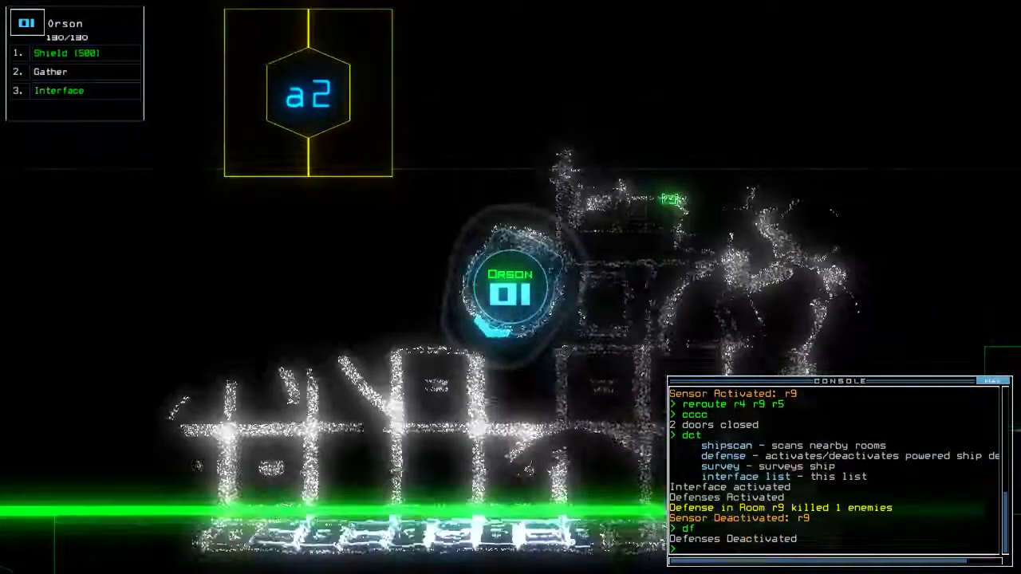
pyautogui.press('space')
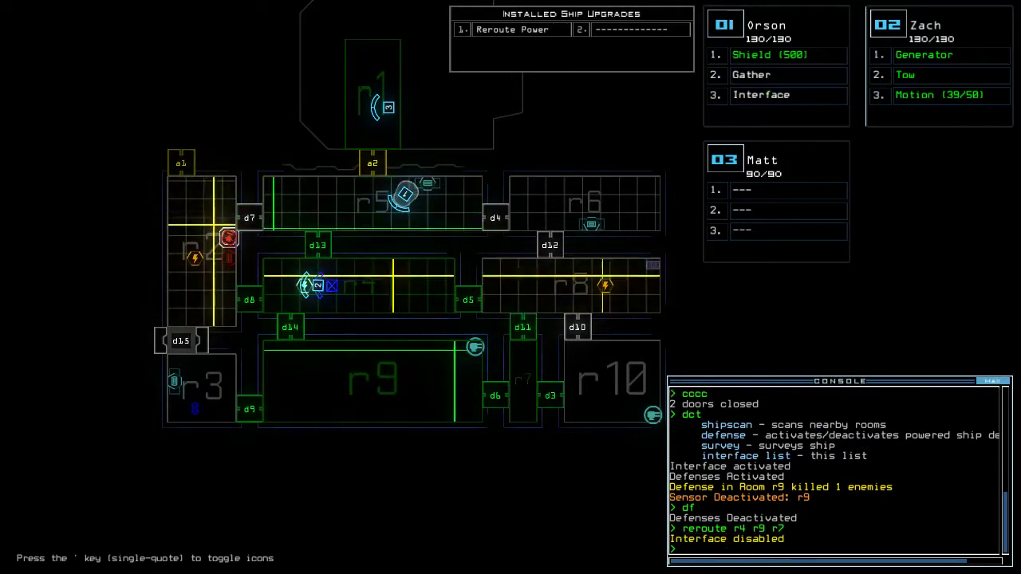
pyautogui.write('d11')
# - Open doors d11, d13, d14 and d6 while checking the full ship map
pyautogui.press('Return')
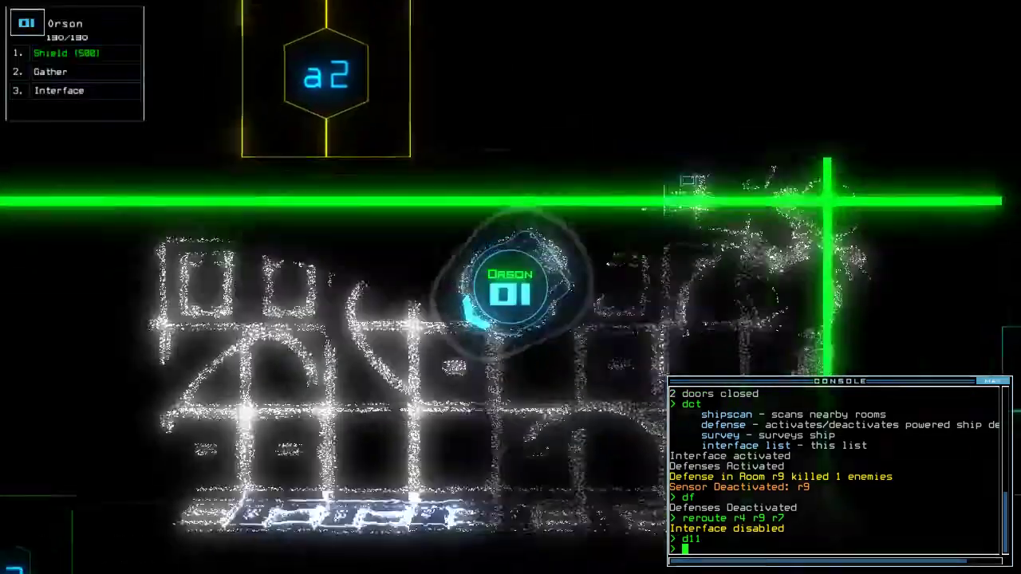
pyautogui.write('d13')
pyautogui.press('Return')
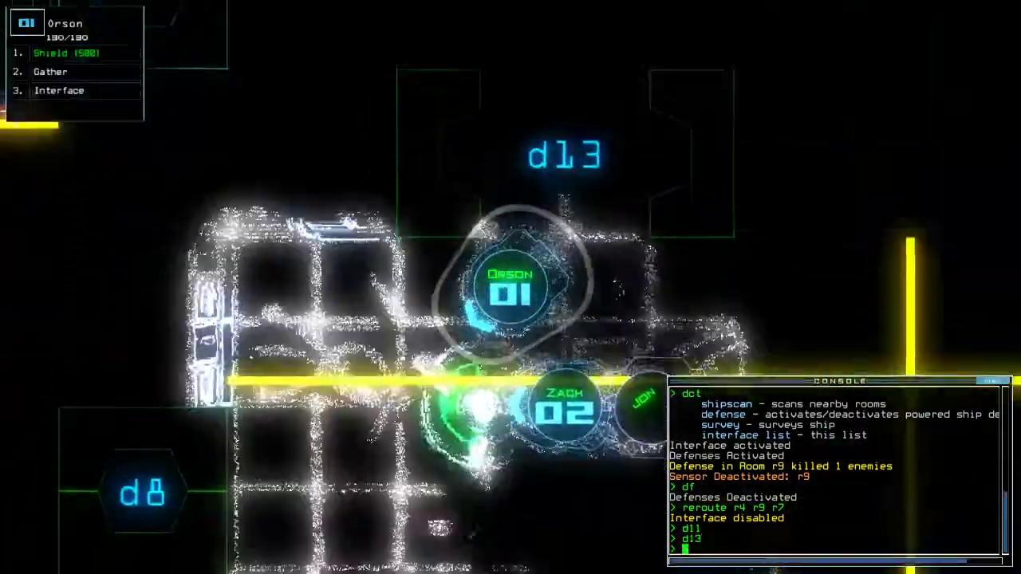
pyautogui.write('d14')
pyautogui.press('Return')
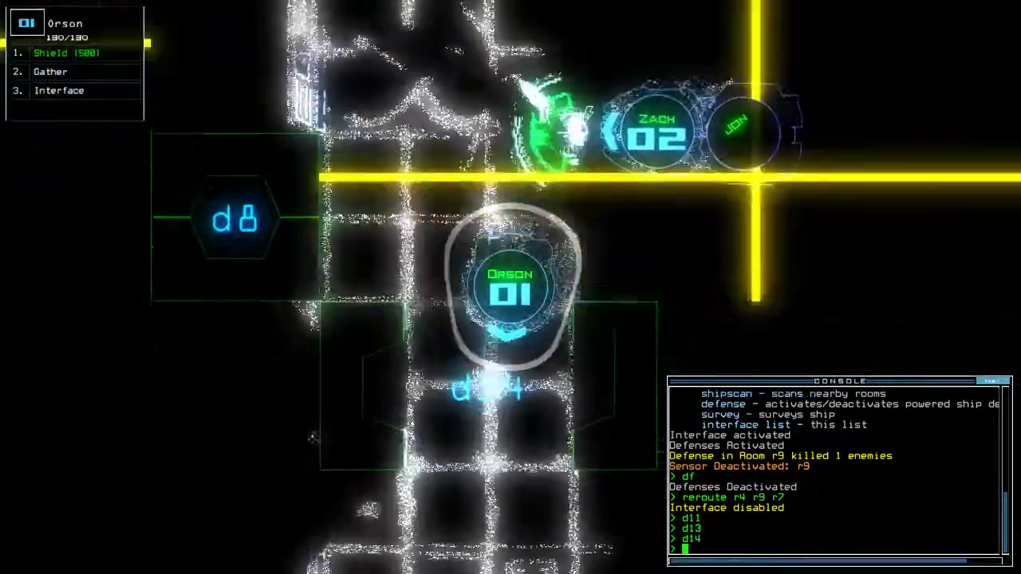
pyautogui.press('Tab')
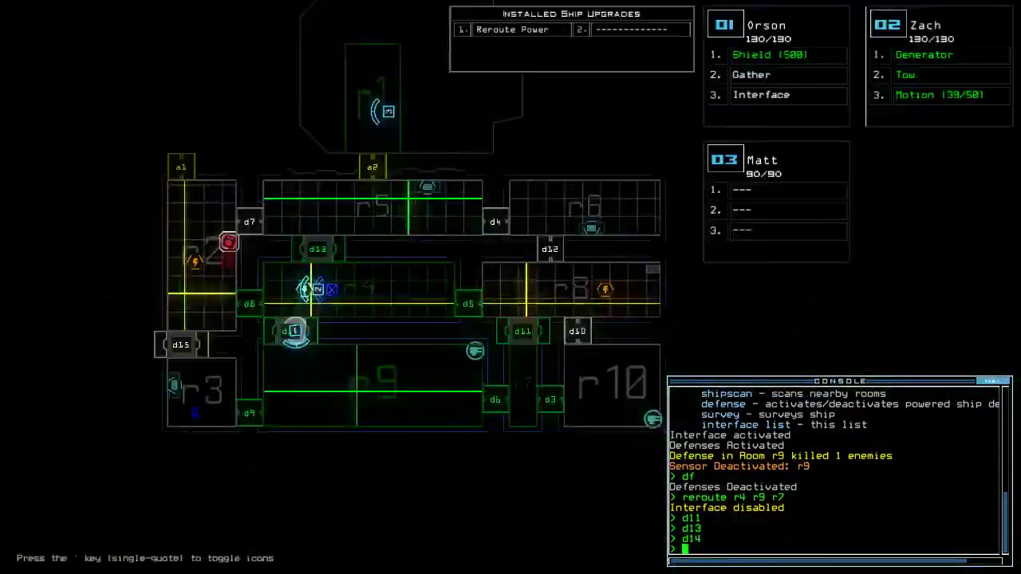
pyautogui.press('Tab')
pyautogui.write('d6')
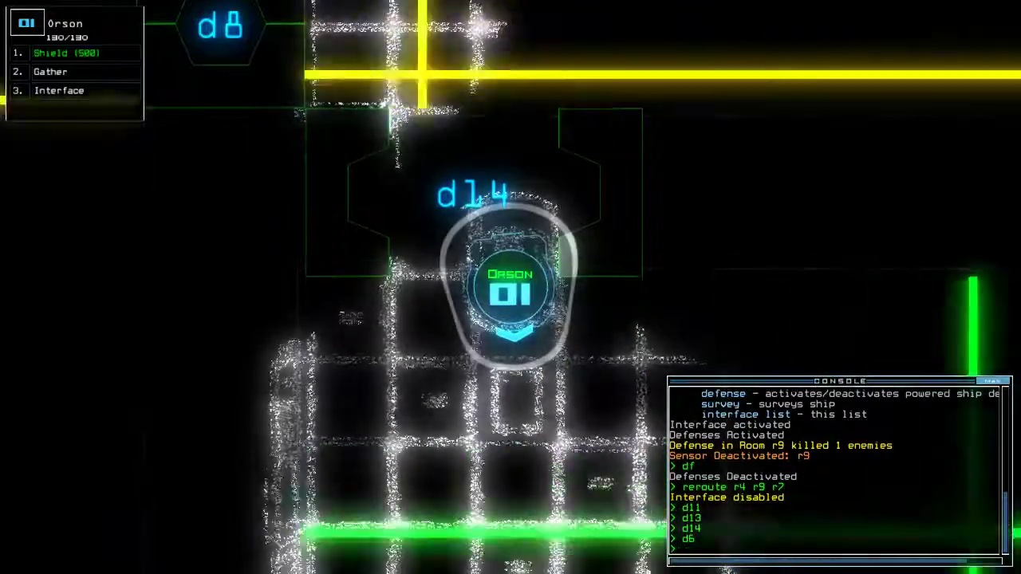
pyautogui.press('Return')
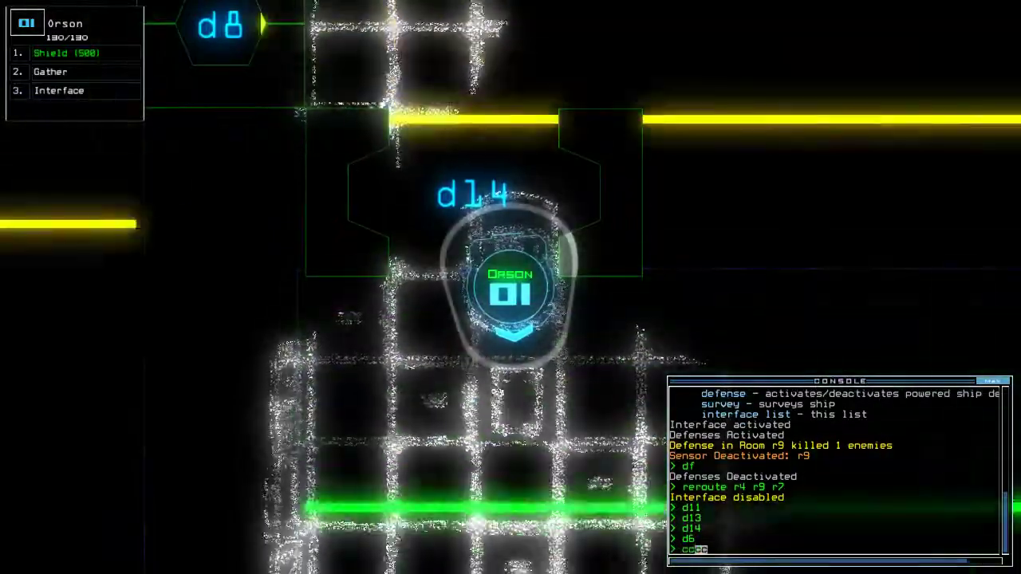
pyautogui.write('cccc')
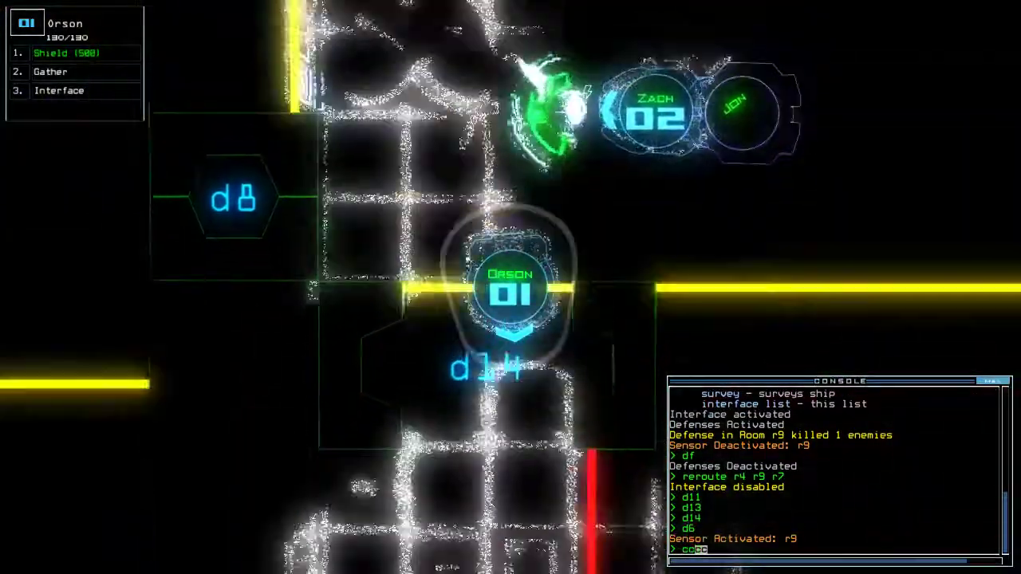
# - Seal the doors, reroute to r4, r5 and r9, and kill r9's 20 enemies before disabling defenses
pyautogui.press('Return')
pyautogui.write('d13')
pyautogui.press('Return')
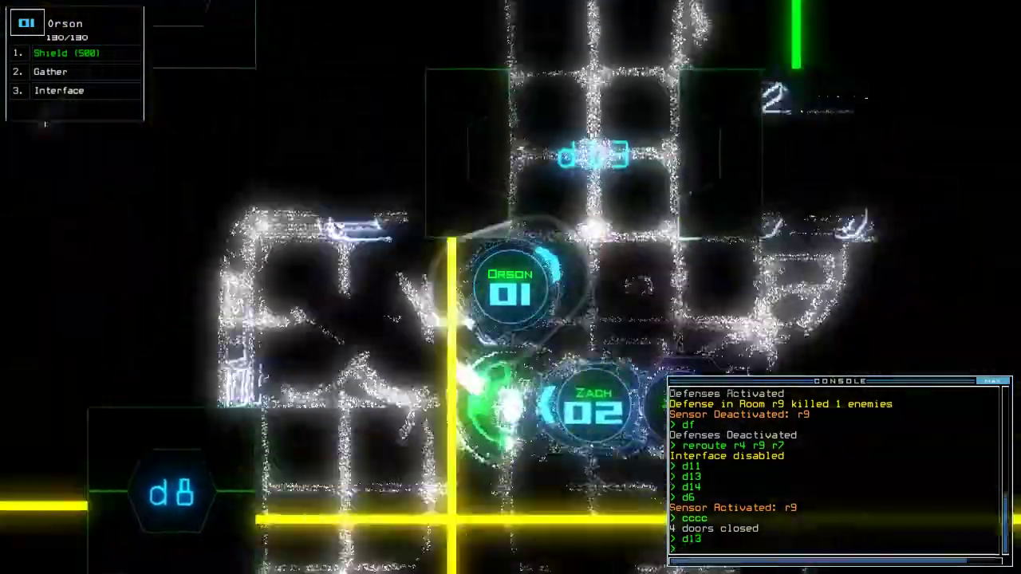
pyautogui.write('cccc')
pyautogui.press('Return')
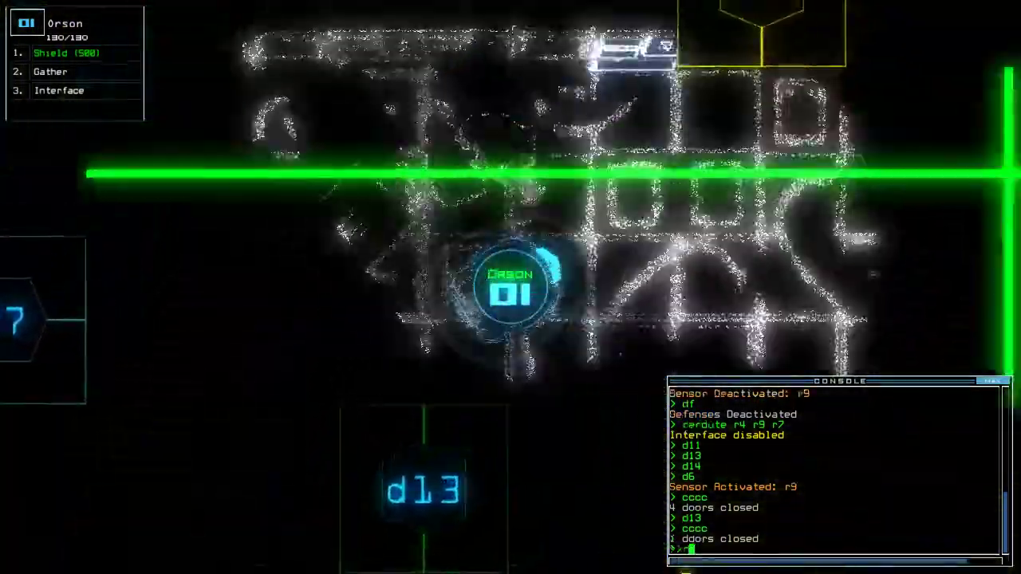
pyautogui.write('reroute r4r')
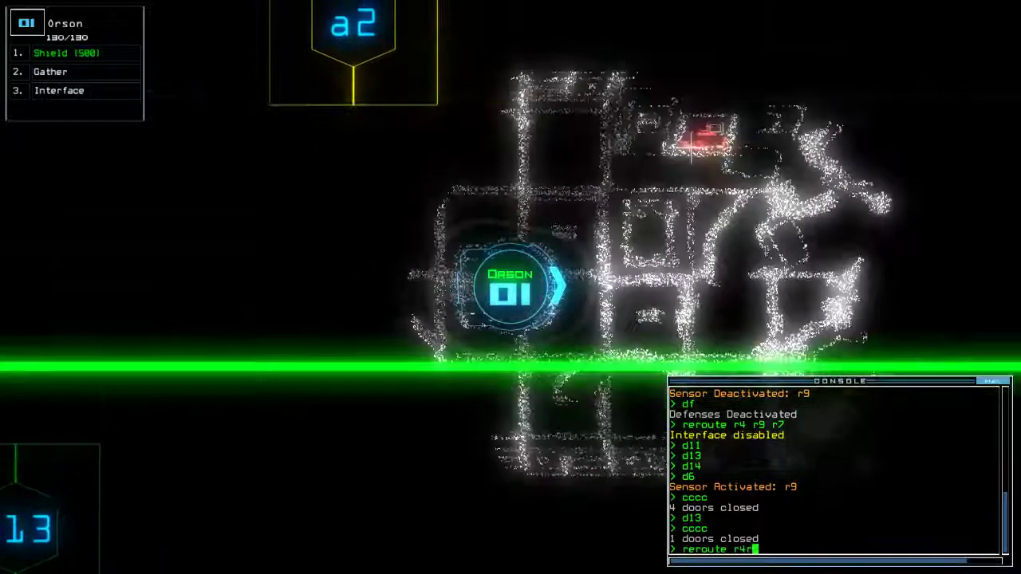
pyautogui.write('5r')
pyautogui.press('BackSpace')
pyautogui.press('BackSpace')
pyautogui.press('BackSpace')
pyautogui.write('r5 ')
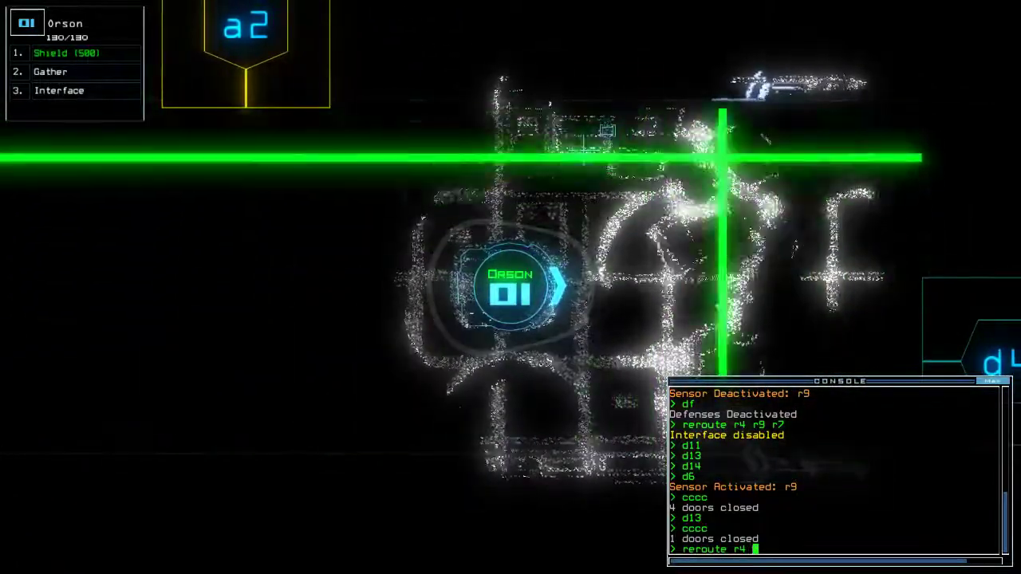
pyautogui.write('do')
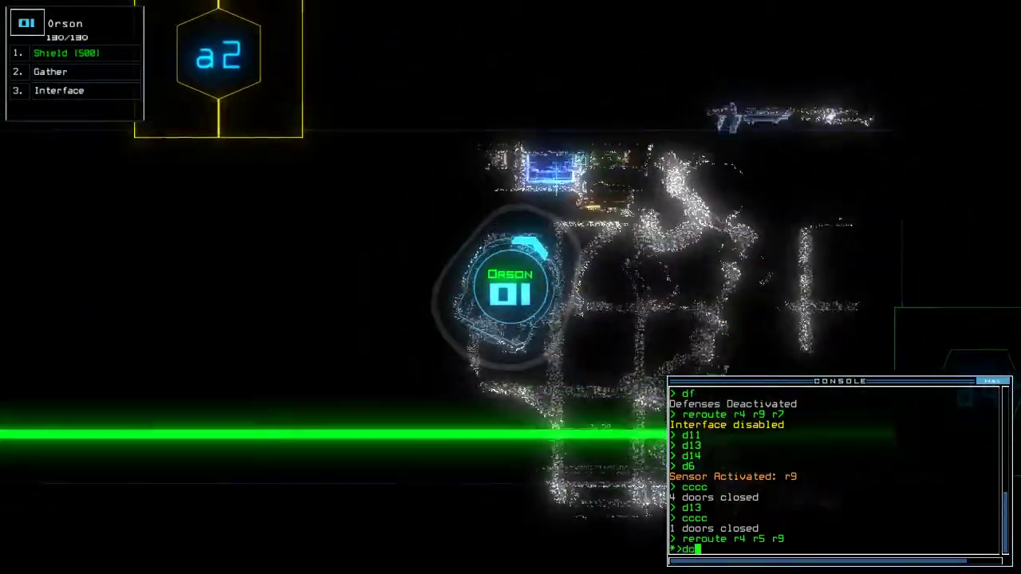
pyautogui.write('df')
pyautogui.press('Return')
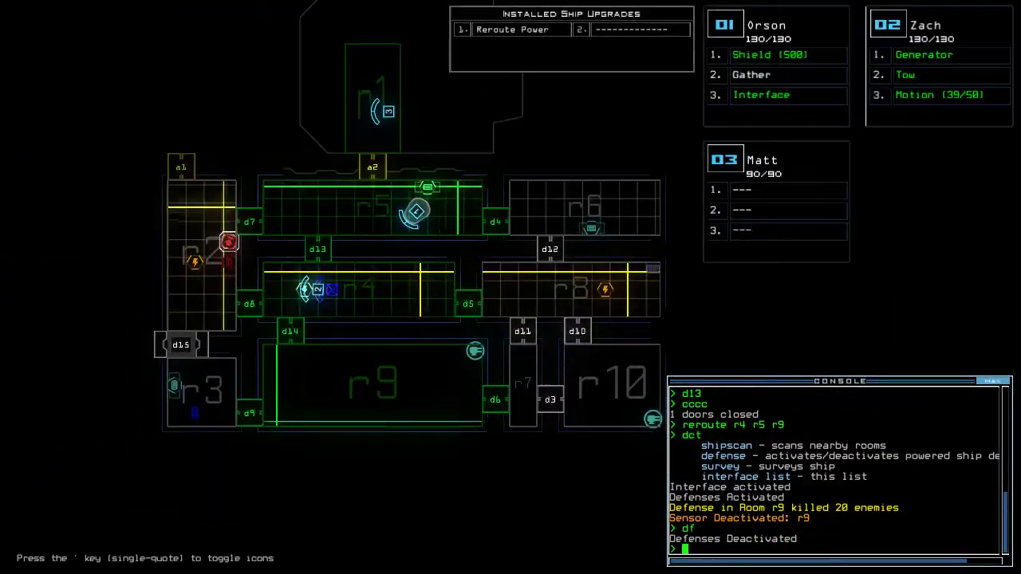
# - Exit the ship interface, open d13, steer drone 1 through, open d5, and navigate drone 2 to r8
pyautogui.press('Escape')
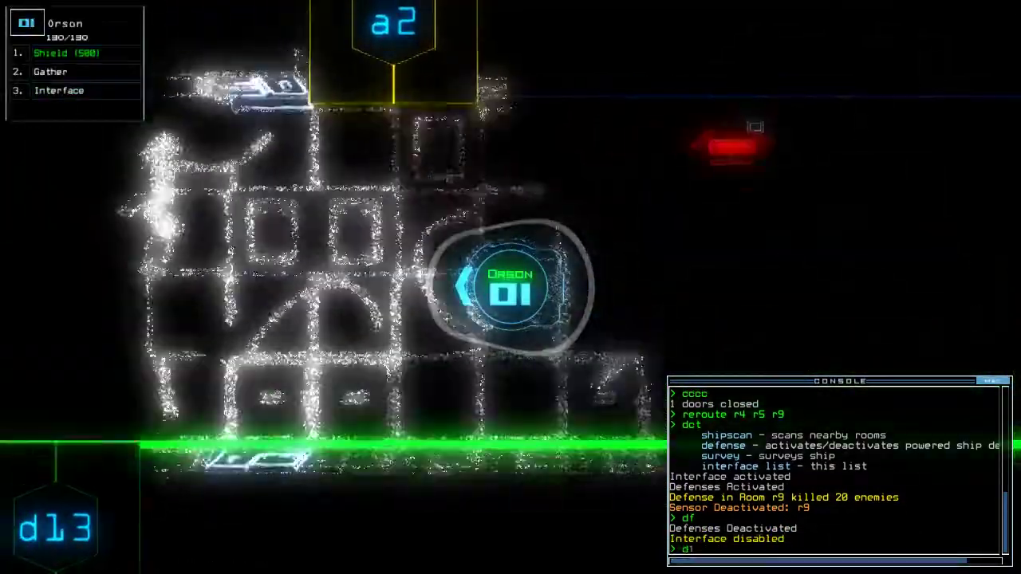
pyautogui.write('d13')
pyautogui.press('Return')
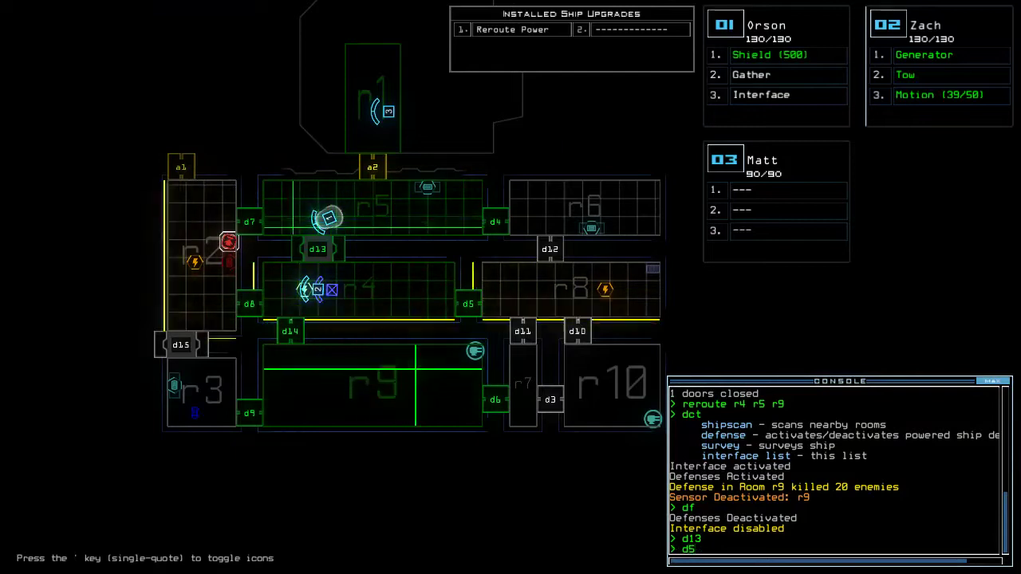
pyautogui.press('BackSpace')
pyautogui.press('BackSpace')
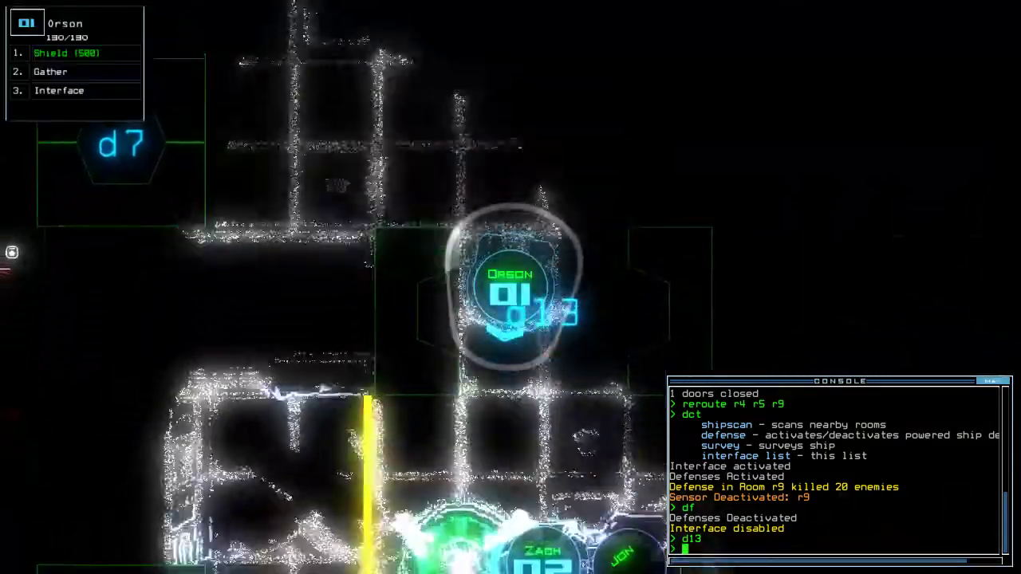
pyautogui.press('Right')
pyautogui.press('Right')
pyautogui.press('Right')
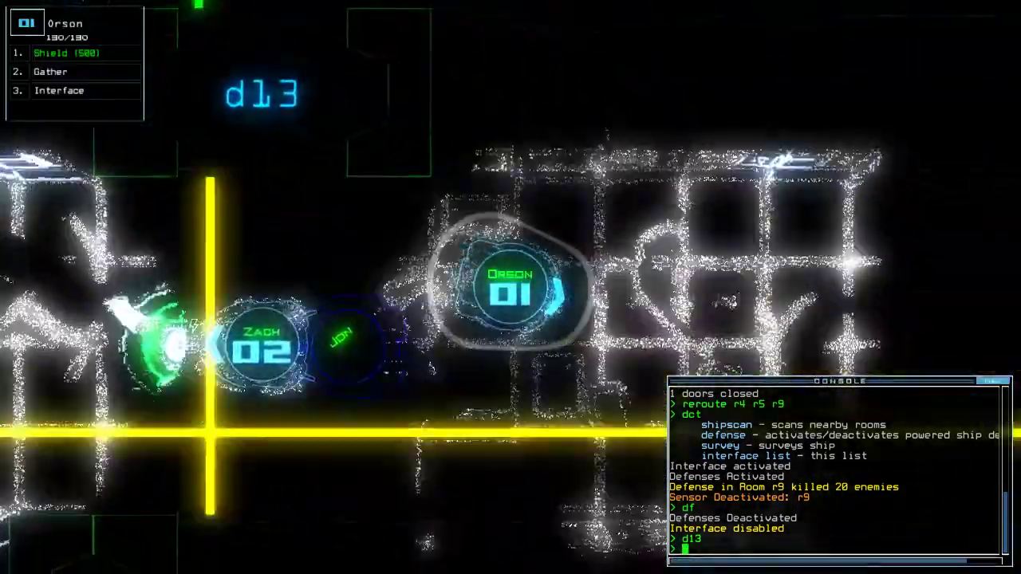
pyautogui.press('Right')
pyautogui.press('Right')
pyautogui.write('d5')
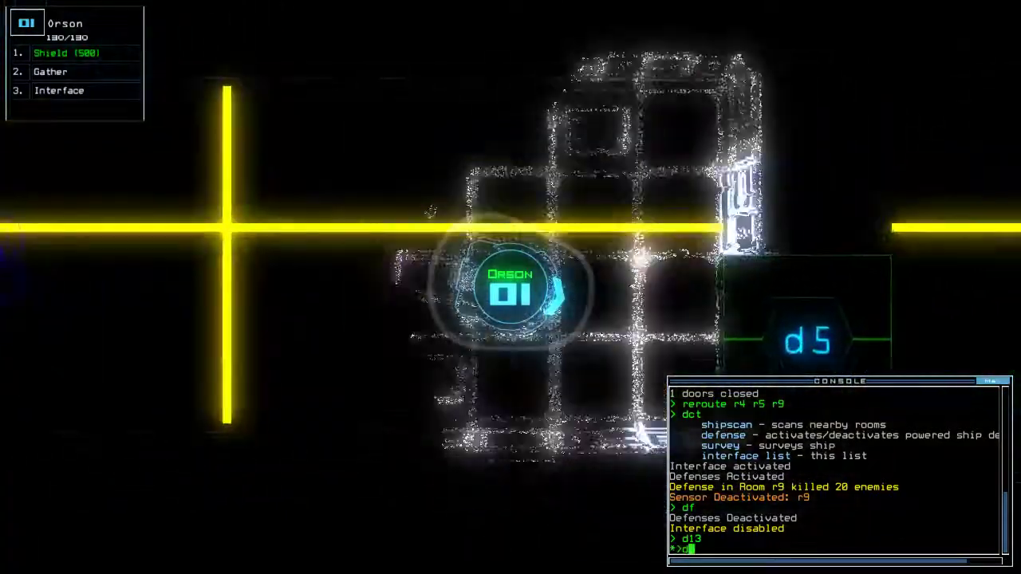
pyautogui.press('Return')
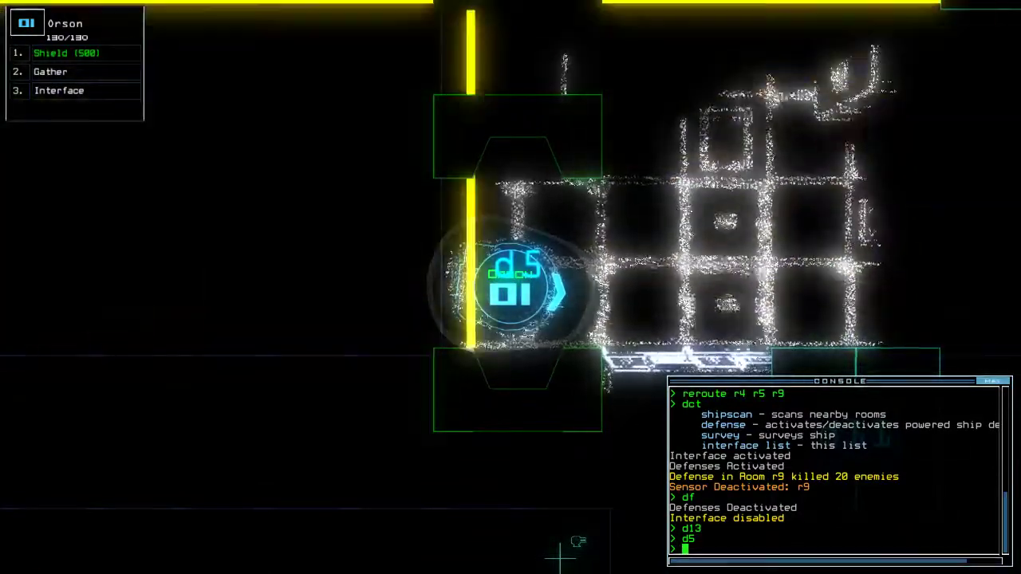
pyautogui.write('navigate 2')
pyautogui.press('Return')
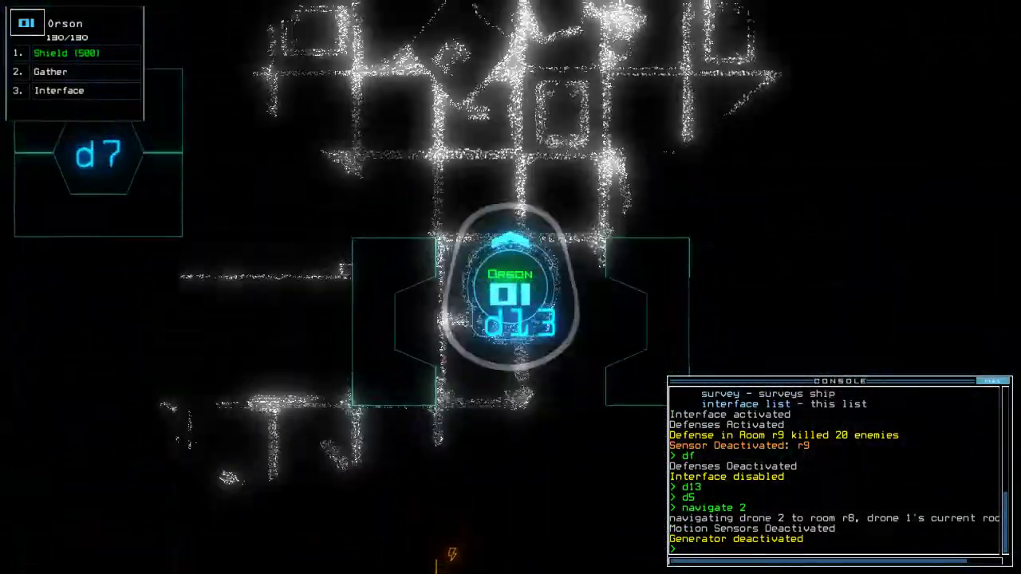
pyautogui.write('generator 2')
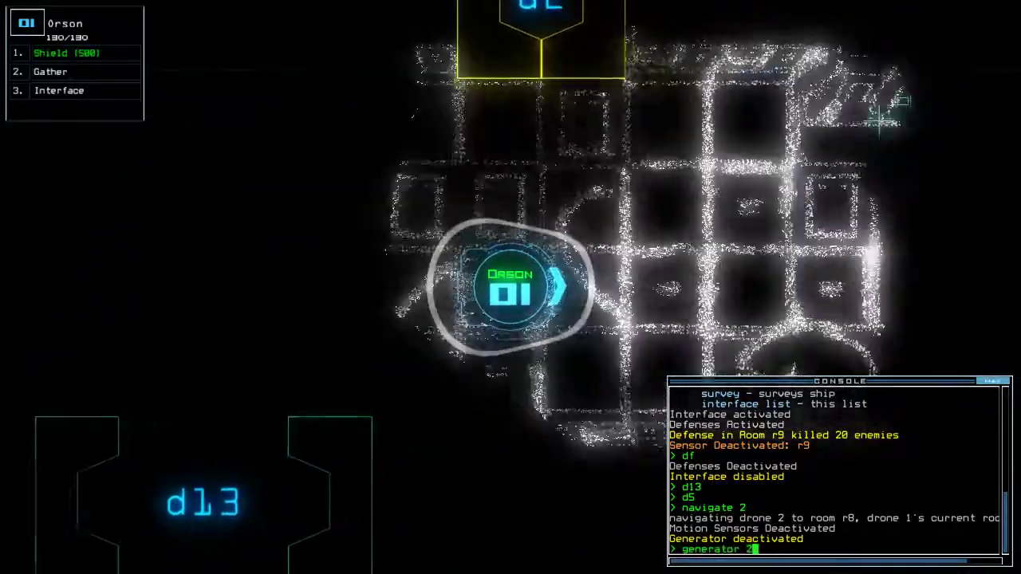
# - Toggle drone 2's generator and bring up the full ship map
pyautogui.press('Return')
pyautogui.press('space')
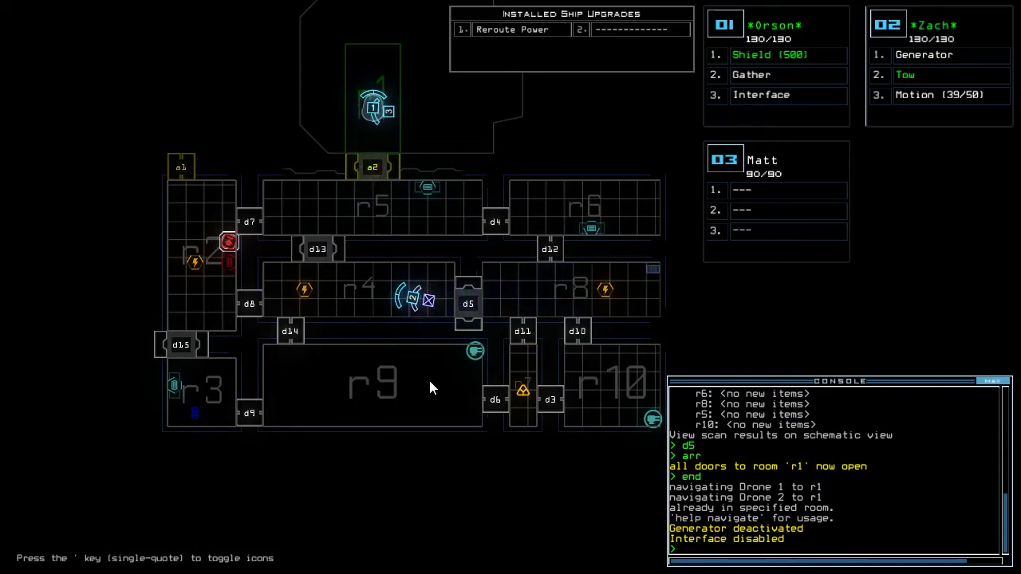
# - Send drone 1 to drone 2's room, power the generator, and open door d11
pyautogui.press('2')
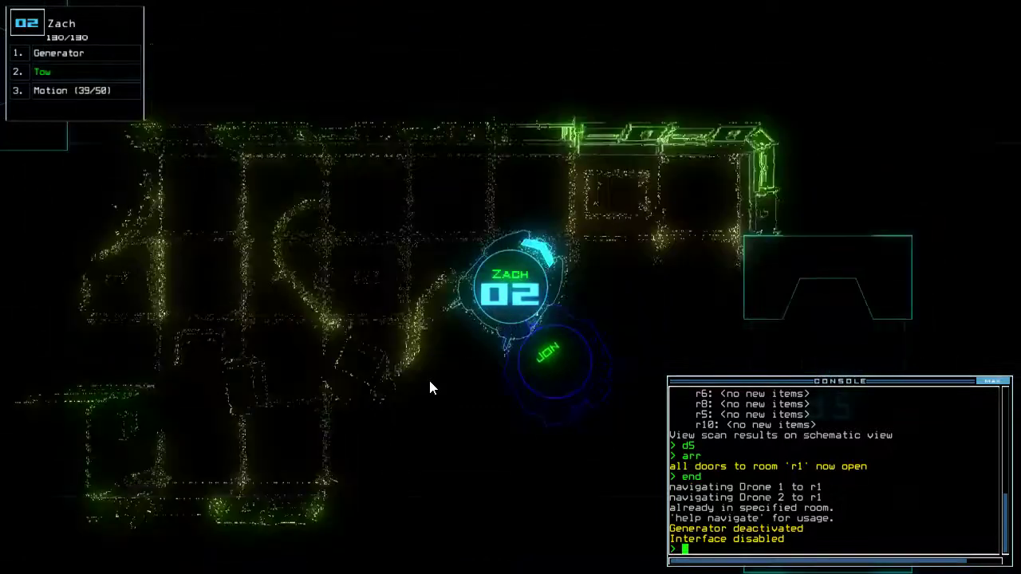
pyautogui.write('navigate 1')
pyautogui.press('Return')
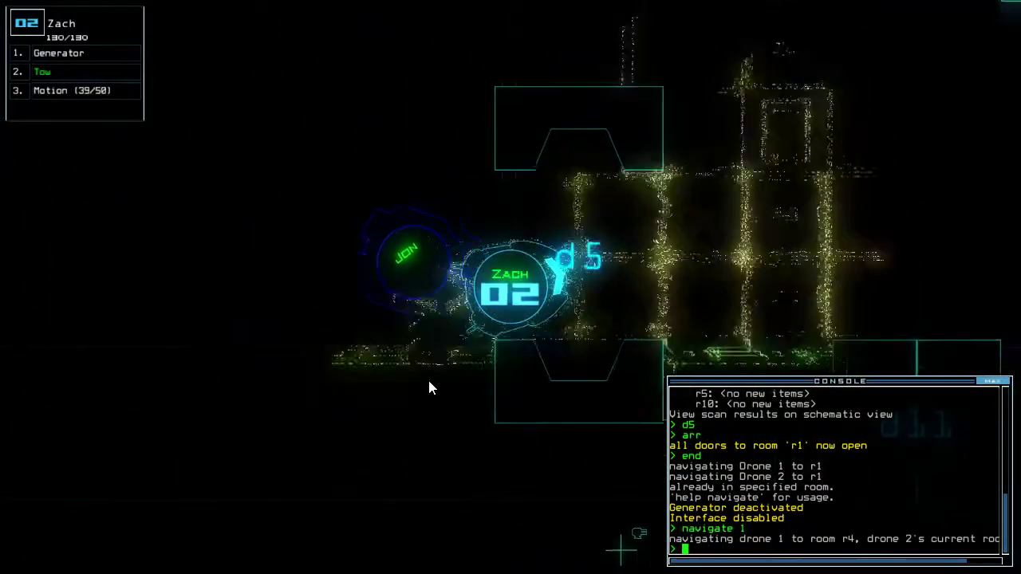
pyautogui.write('g')
pyautogui.press('Return')
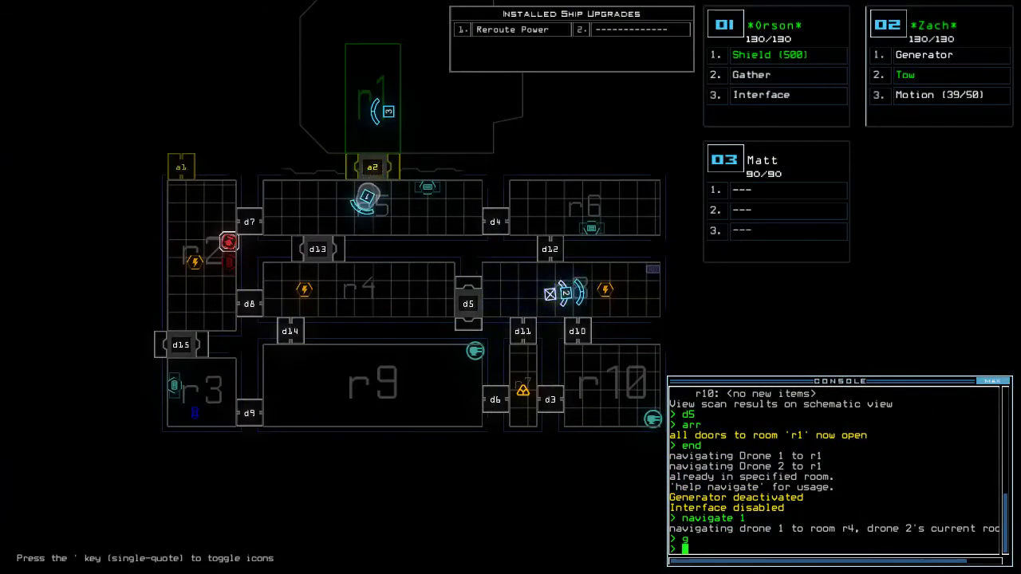
pyautogui.press('space')
pyautogui.write('d11')
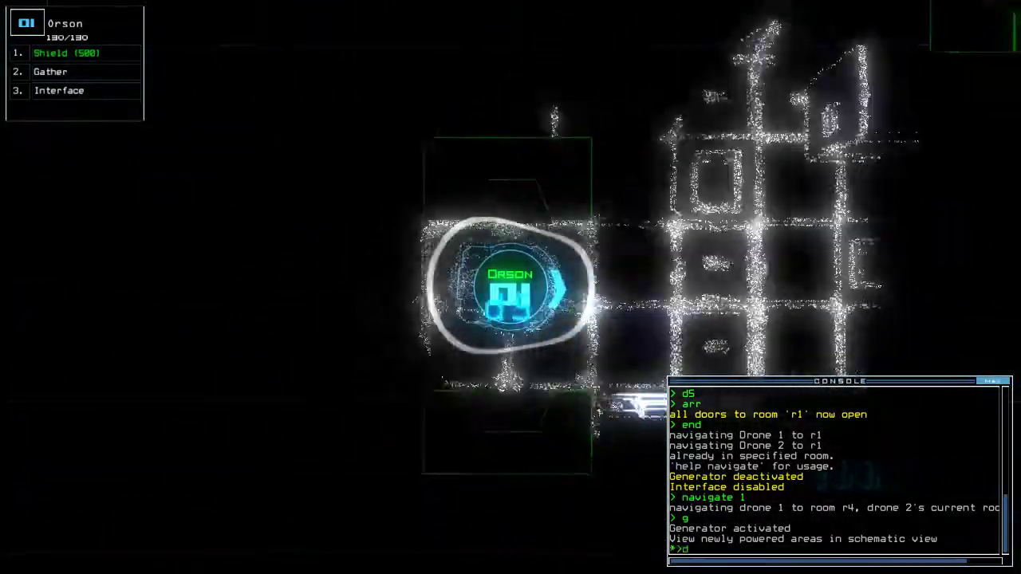
pyautogui.press('Return')
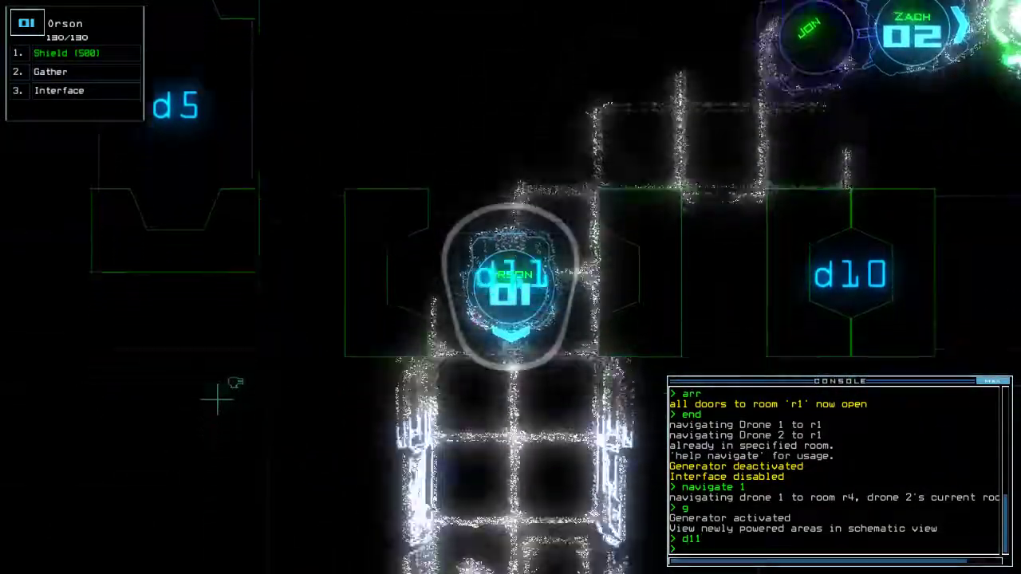
pyautogui.write('g')
# - Gather the scrap, recall drone 2 to r1, and finish the mission with 13 scrap for 930
pyautogui.press('Return')
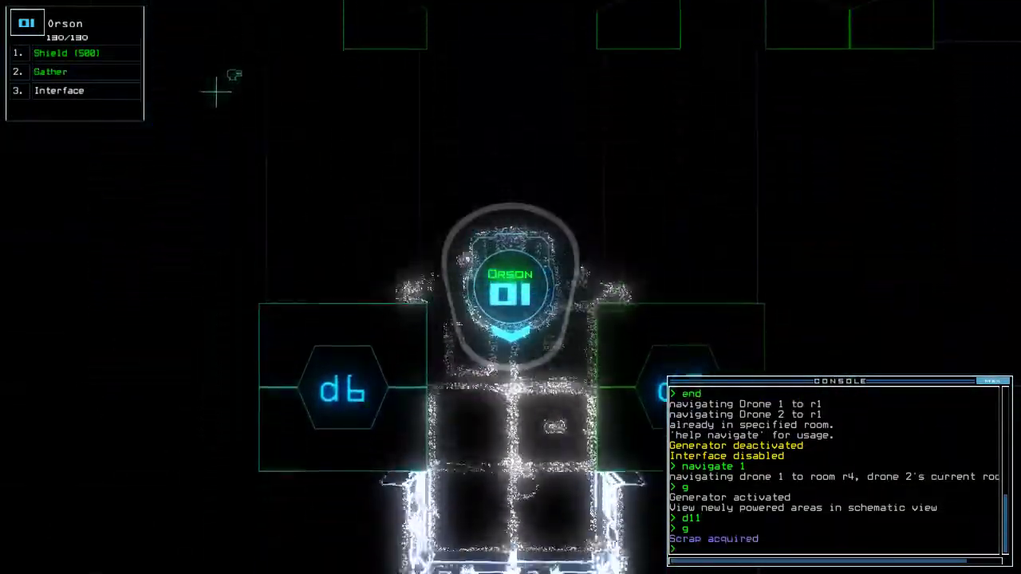
pyautogui.write('back 2')
pyautogui.press('Return')
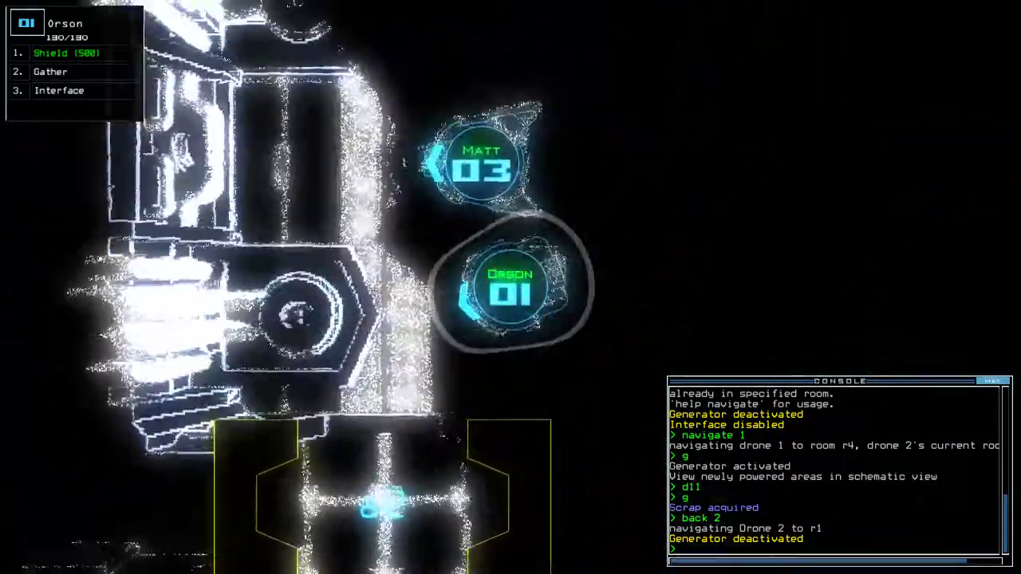
pyautogui.press('space')
pyautogui.write('oot')
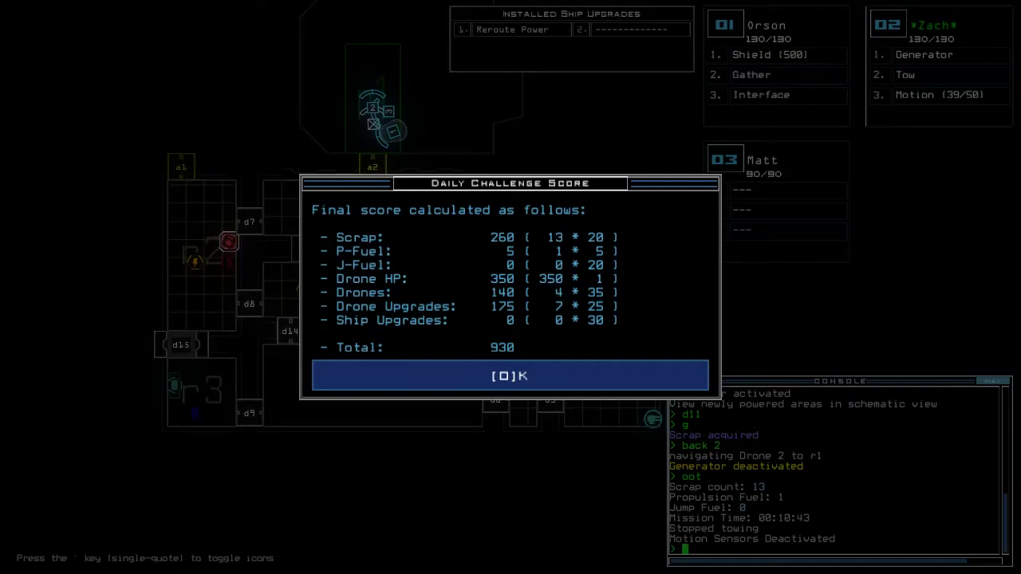
# - Accept the 930 score and view the 11/20/2020 daily leaderboard at rank 1
pyautogui.press('Return')
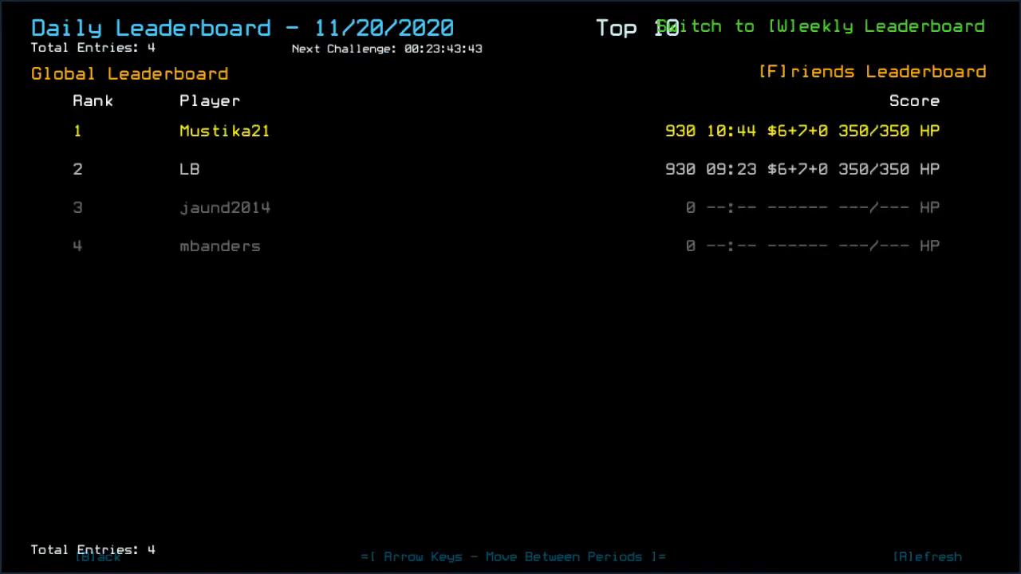